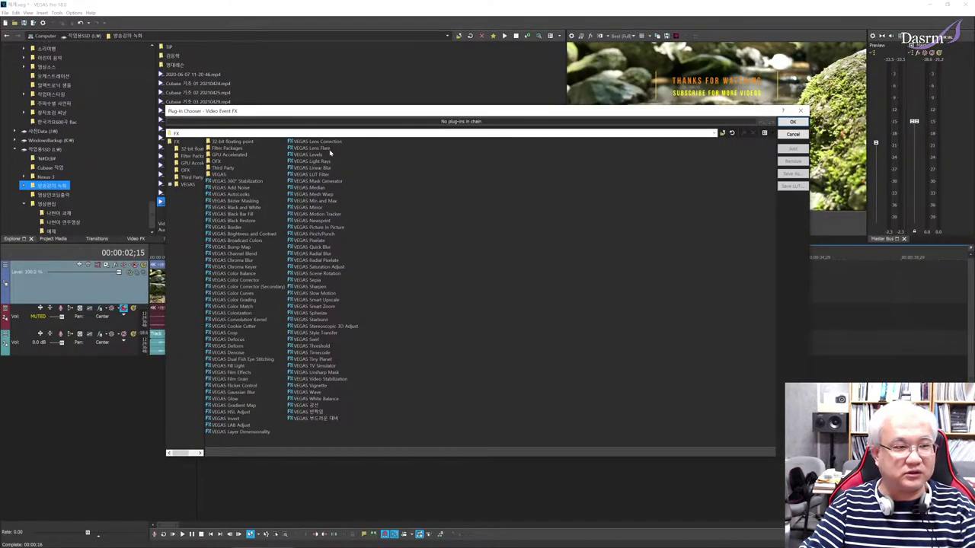
Add the VEGAS Lens Flare effect to the first video event and move its settings window clear of the clip
{"action": "left_click", "coordinate": [328, 153]}
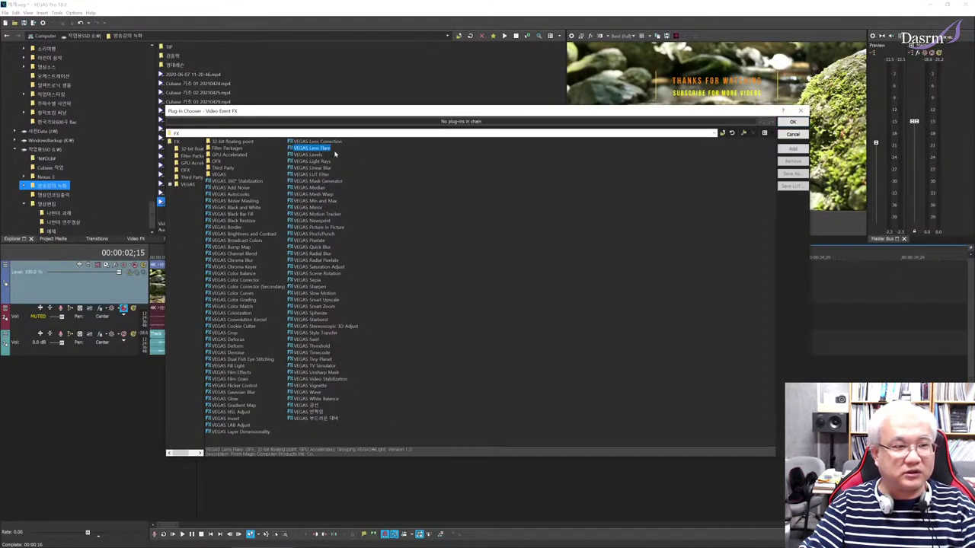
{"action": "left_click", "coordinate": [793, 148]}
{"action": "left_click", "coordinate": [792, 122]}
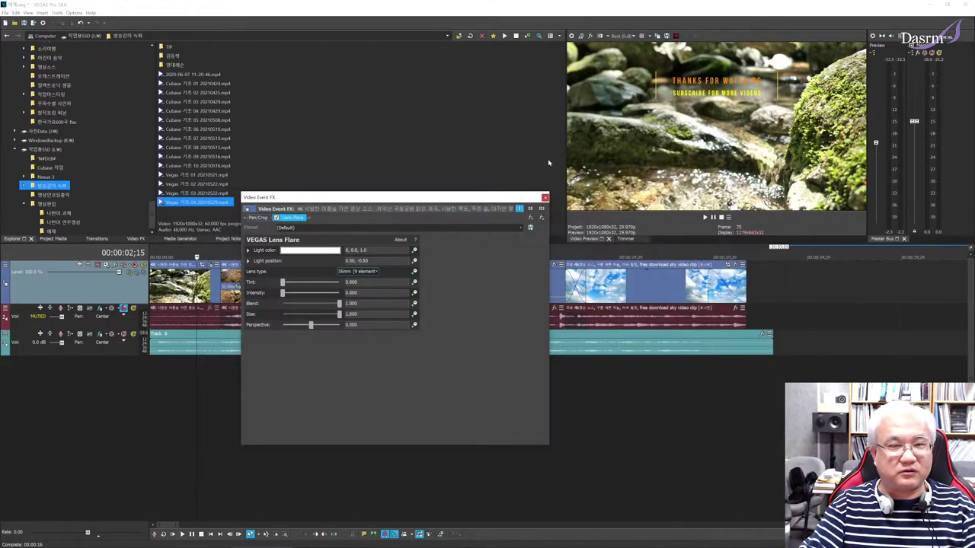
{"action": "left_click_drag", "start_coordinate": [331, 208], "coordinate": [408, 219]}
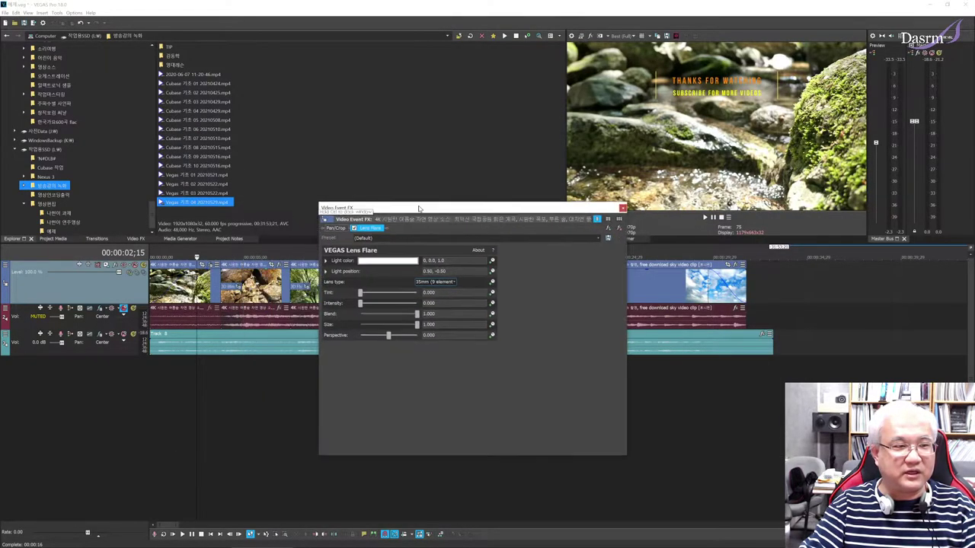
Place the playhead at 00:00:02;21 in the first event and apply the 105mm Prime Lens preset to Lens Flare
{"action": "left_click", "coordinate": [186, 376]}
{"action": "left_click", "coordinate": [200, 377]}
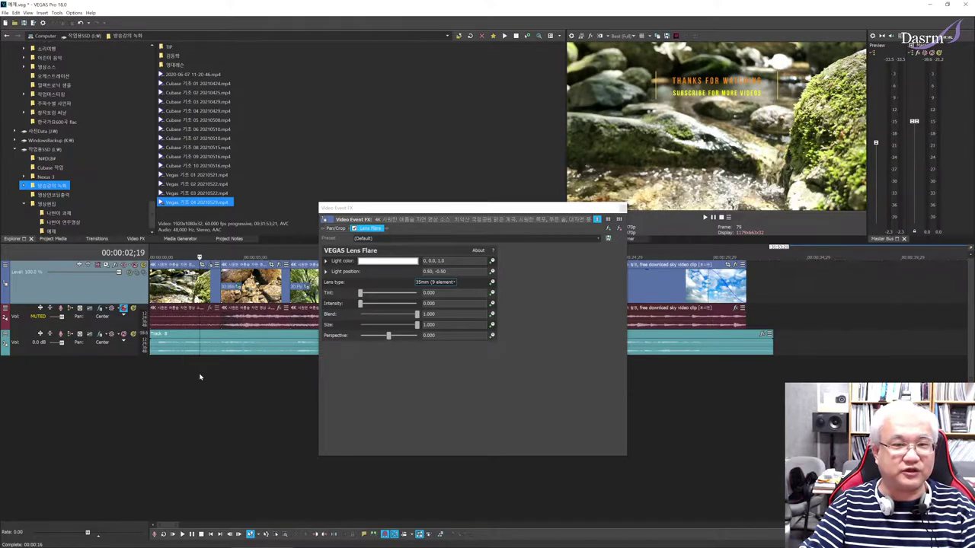
{"action": "left_click", "coordinate": [199, 378]}
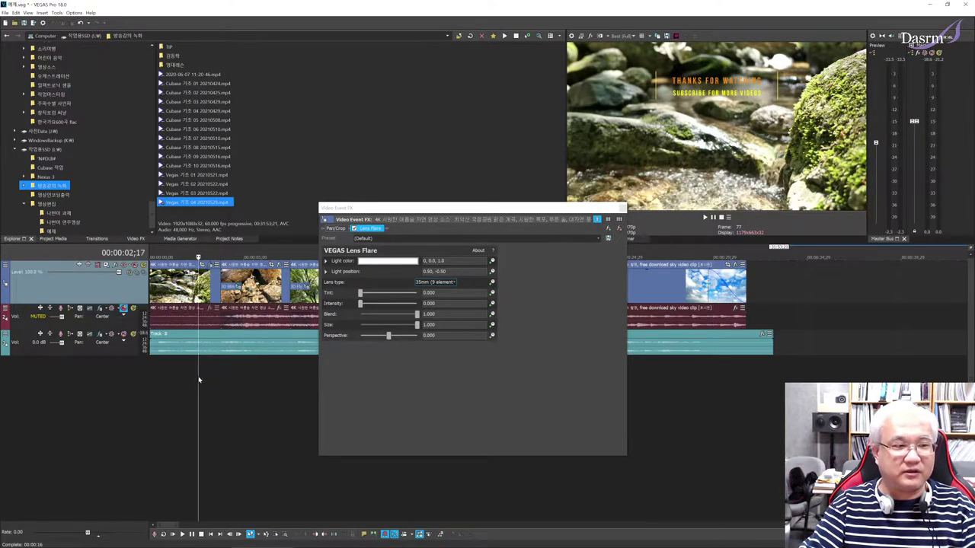
{"action": "left_click", "coordinate": [200, 376]}
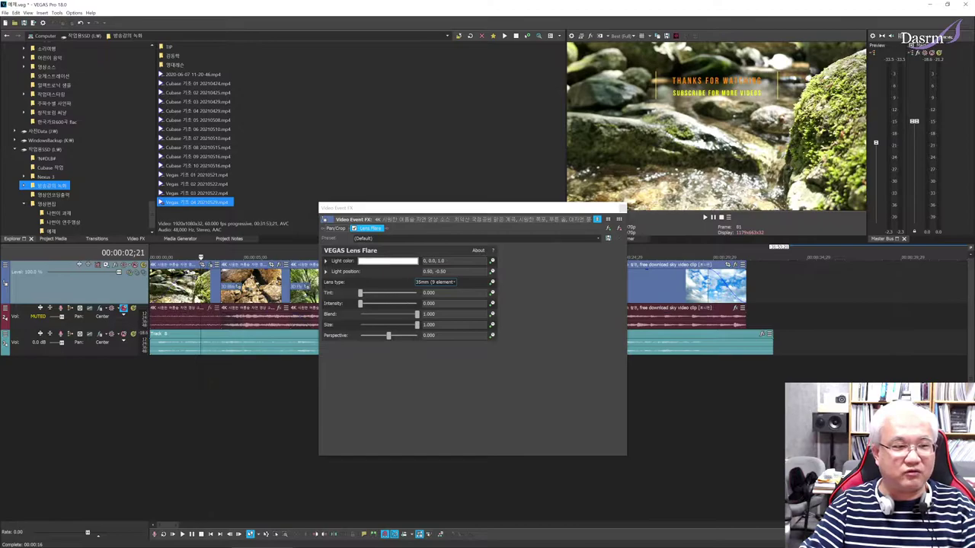
{"action": "left_click", "coordinate": [598, 238]}
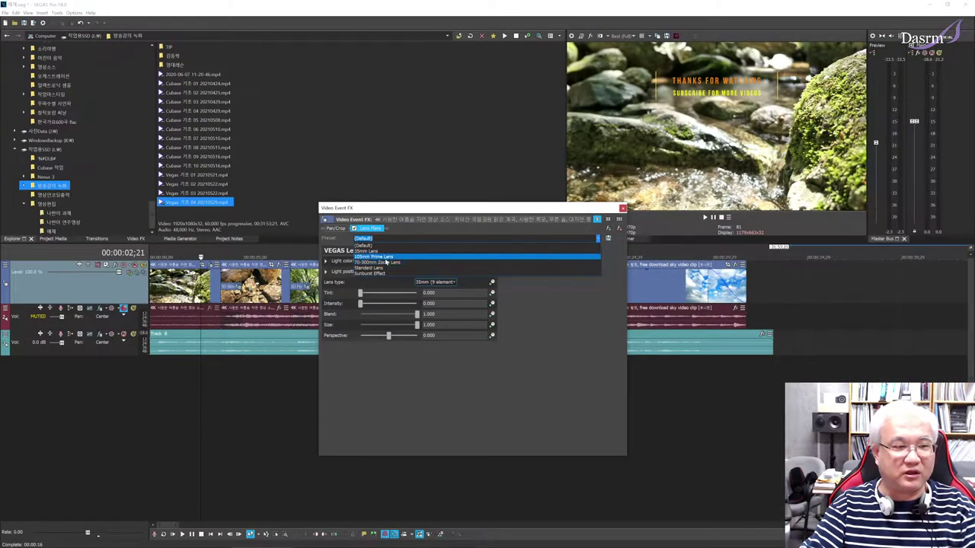
{"action": "left_click", "coordinate": [386, 256]}
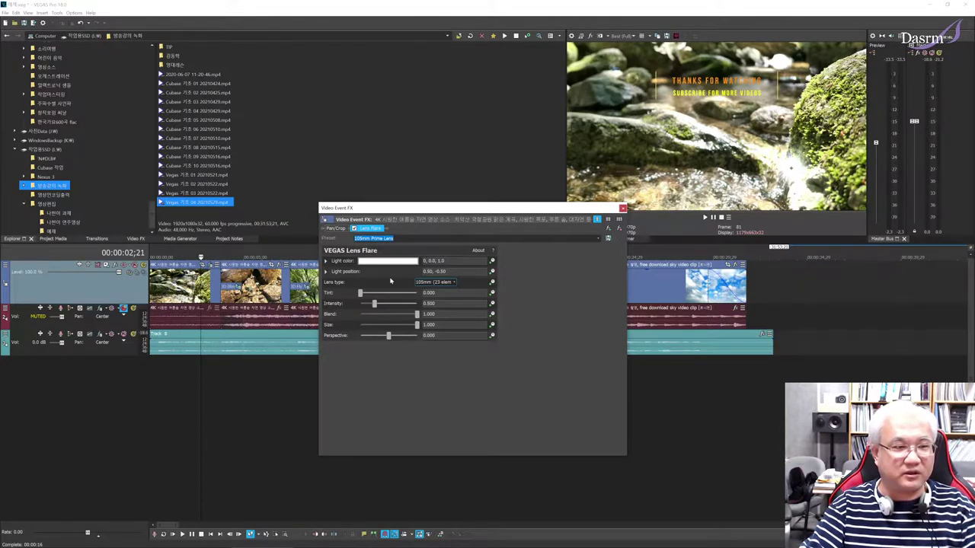
Expand the flare's light position control and reposition the light to about -0.63, -0.54
{"action": "left_click", "coordinate": [326, 272]}
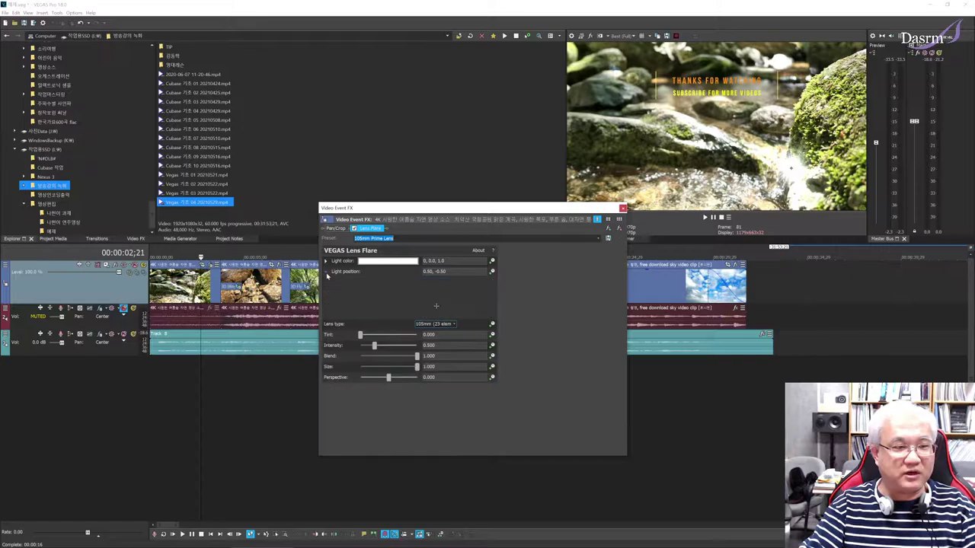
{"action": "mouse_move", "coordinate": [437, 307]}
{"action": "left_mouse_down"}
{"action": "mouse_move", "coordinate": [419, 304]}
{"action": "mouse_move", "coordinate": [438, 292]}
{"action": "left_mouse_up"}
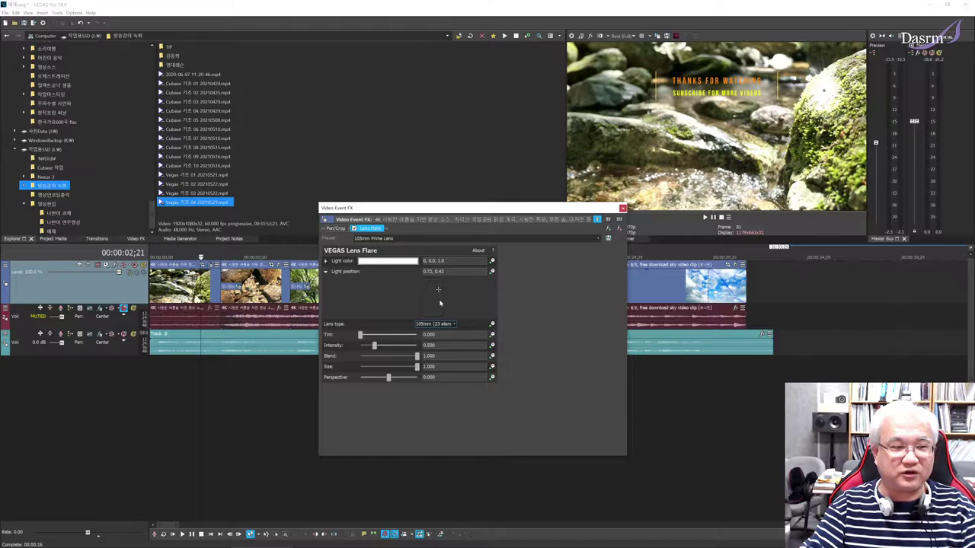
{"action": "left_click_drag", "start_coordinate": [439, 291], "coordinate": [426, 308]}
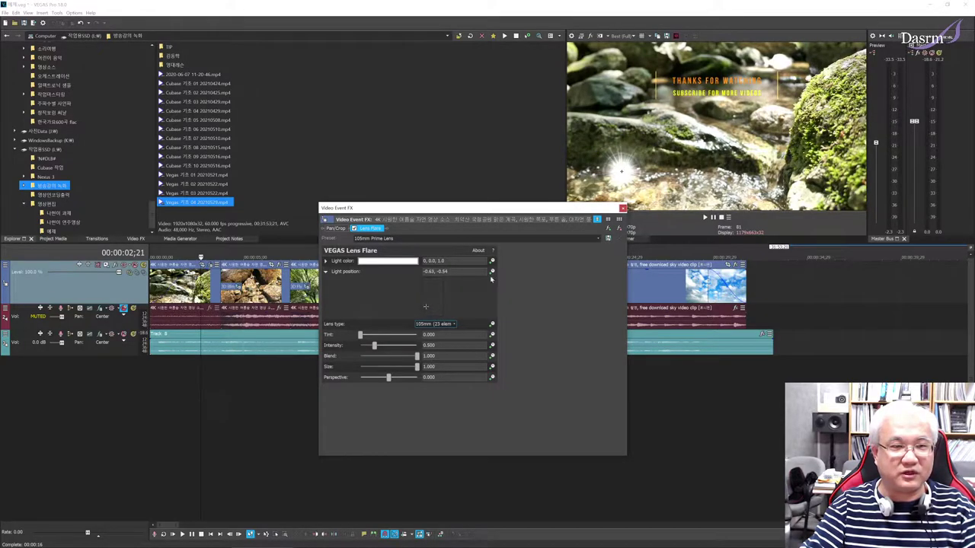
Replace the Lens Flare effect on the event with VEGAS Light Rays
{"action": "left_click", "coordinate": [618, 228]}
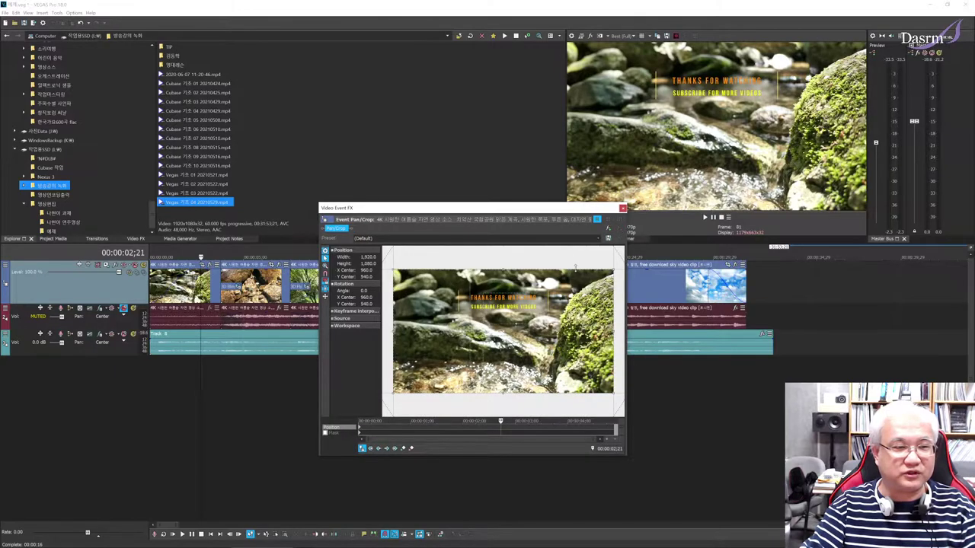
{"action": "left_click", "coordinate": [608, 229]}
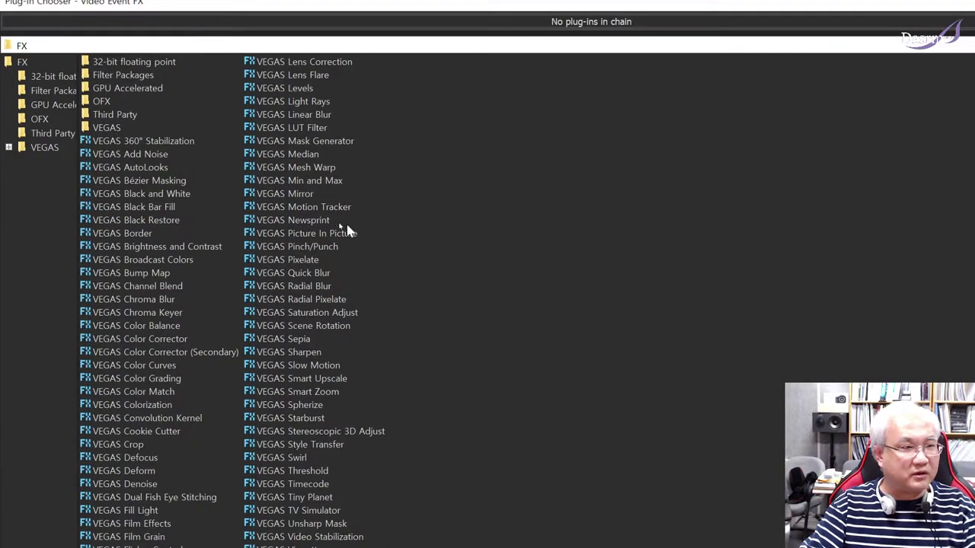
{"action": "left_click", "coordinate": [319, 104]}
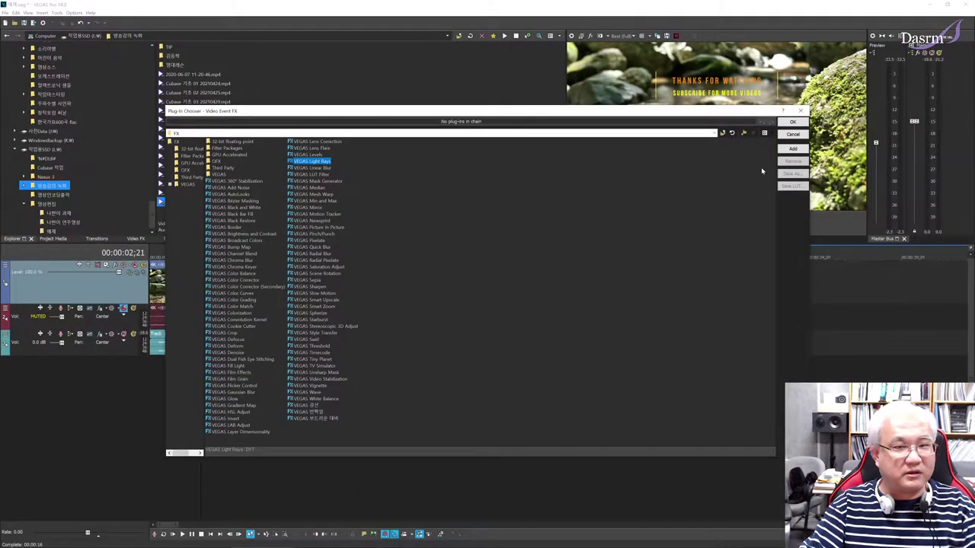
{"action": "left_click", "coordinate": [793, 148]}
{"action": "left_click", "coordinate": [792, 121]}
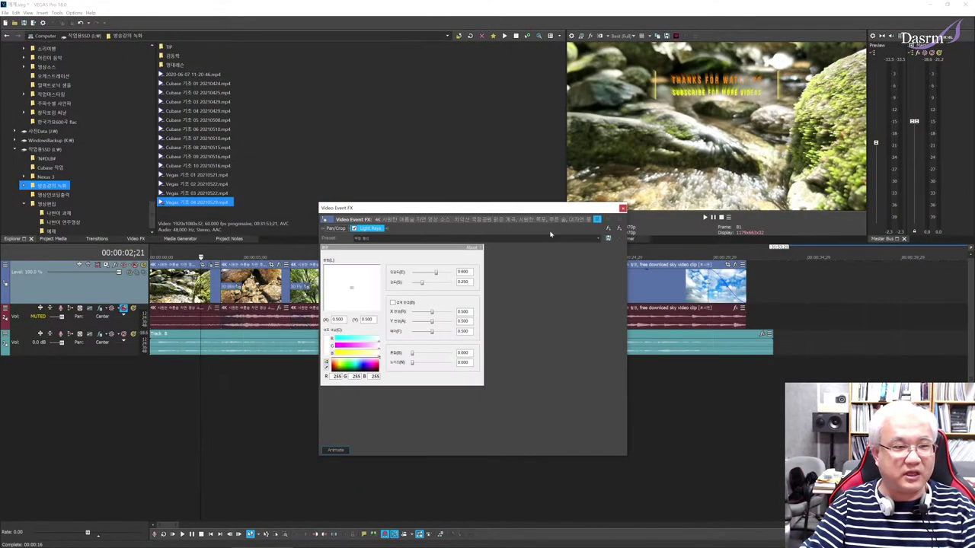
Place the playhead at 00:00:02;18 and shift the Light Rays source to about X 0.617, Y 0.557
{"action": "left_click", "coordinate": [197, 373]}
{"action": "left_click_drag", "start_coordinate": [175, 380], "coordinate": [199, 383]}
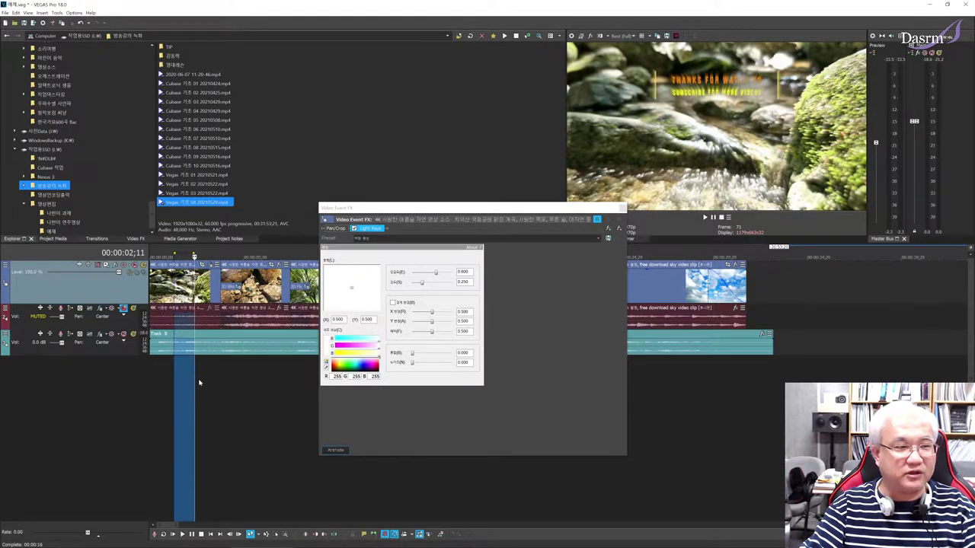
{"action": "left_click", "coordinate": [198, 383]}
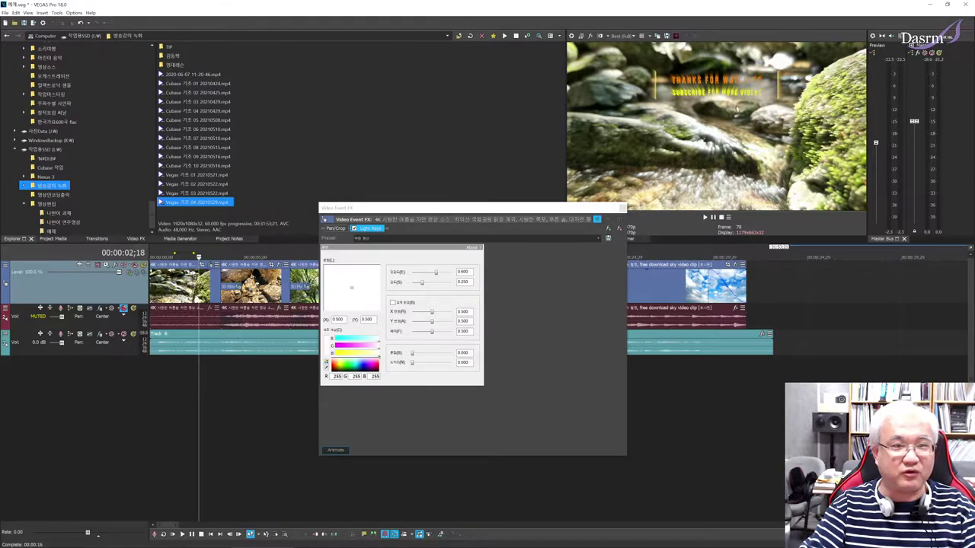
{"action": "mouse_move", "coordinate": [352, 290]}
{"action": "left_mouse_down"}
{"action": "mouse_move", "coordinate": [361, 280]}
{"action": "mouse_move", "coordinate": [351, 279]}
{"action": "mouse_move", "coordinate": [366, 294]}
{"action": "mouse_move", "coordinate": [358, 290]}
{"action": "left_mouse_up"}
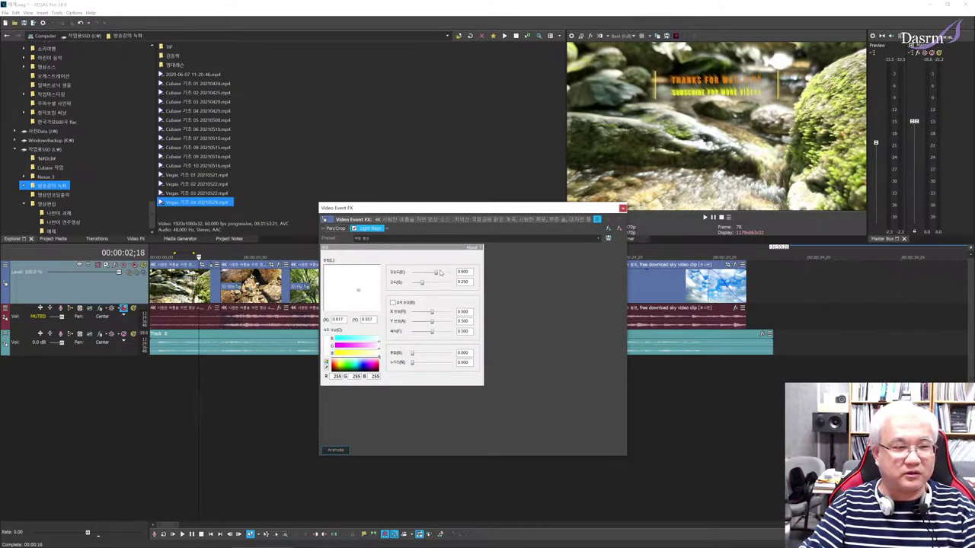
Apply the Light Rays preset with strength 0.850 and move the light source slightly above centre, near X 0.52
{"action": "left_click", "coordinate": [575, 239]}
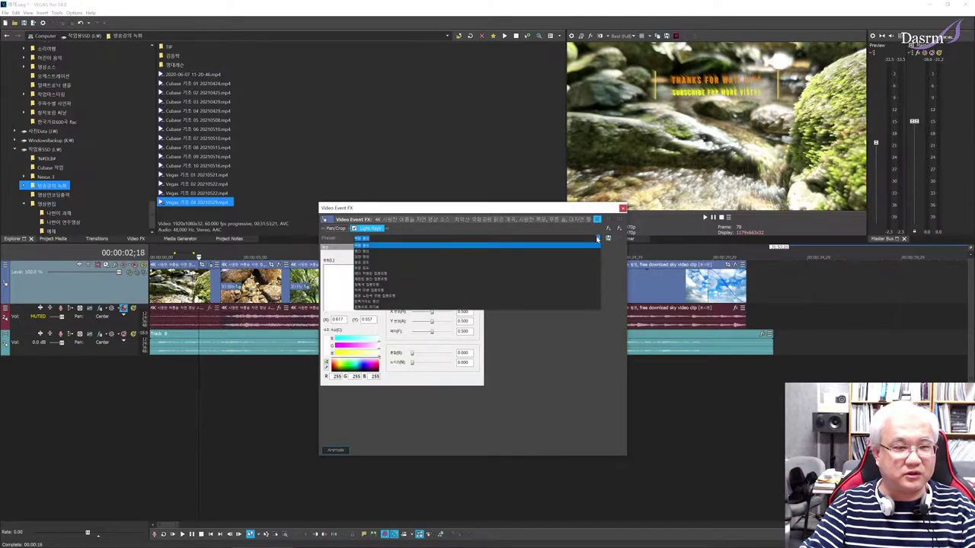
{"action": "left_click", "coordinate": [529, 260]}
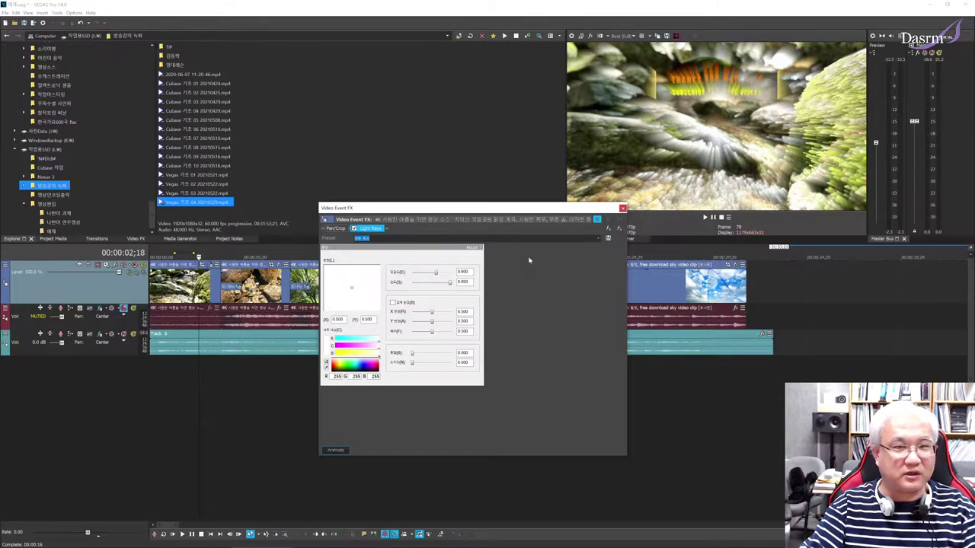
{"action": "left_click", "coordinate": [351, 288]}
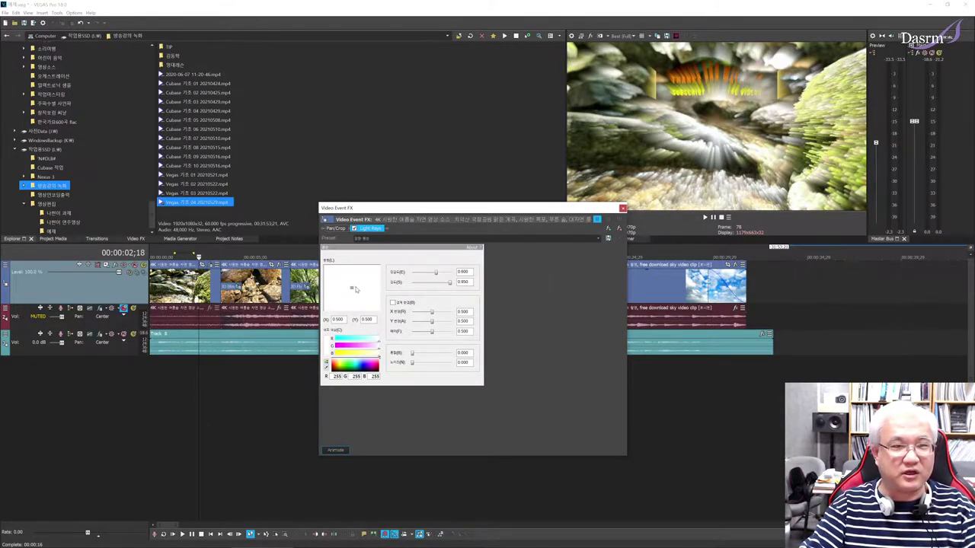
{"action": "mouse_move", "coordinate": [351, 289]}
{"action": "left_mouse_down"}
{"action": "mouse_move", "coordinate": [364, 286]}
{"action": "mouse_move", "coordinate": [351, 287]}
{"action": "left_mouse_up"}
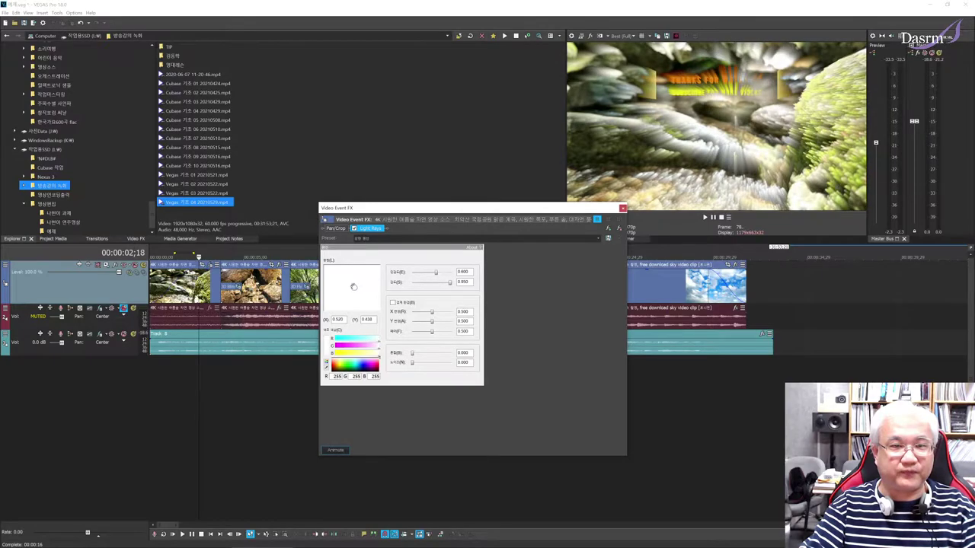
Replace the Light Rays effect on the event with VEGAS Mirror
{"action": "left_click", "coordinate": [618, 229]}
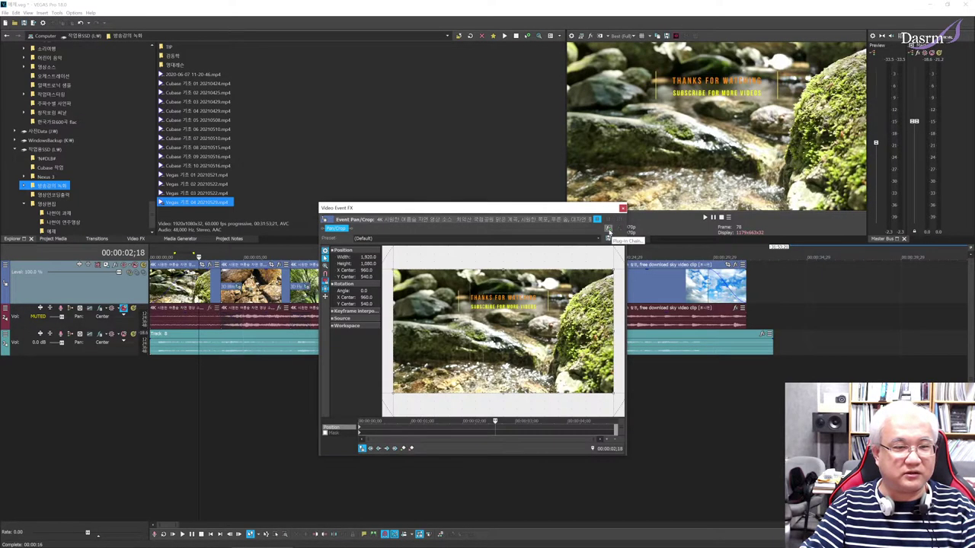
{"action": "left_click", "coordinate": [607, 228]}
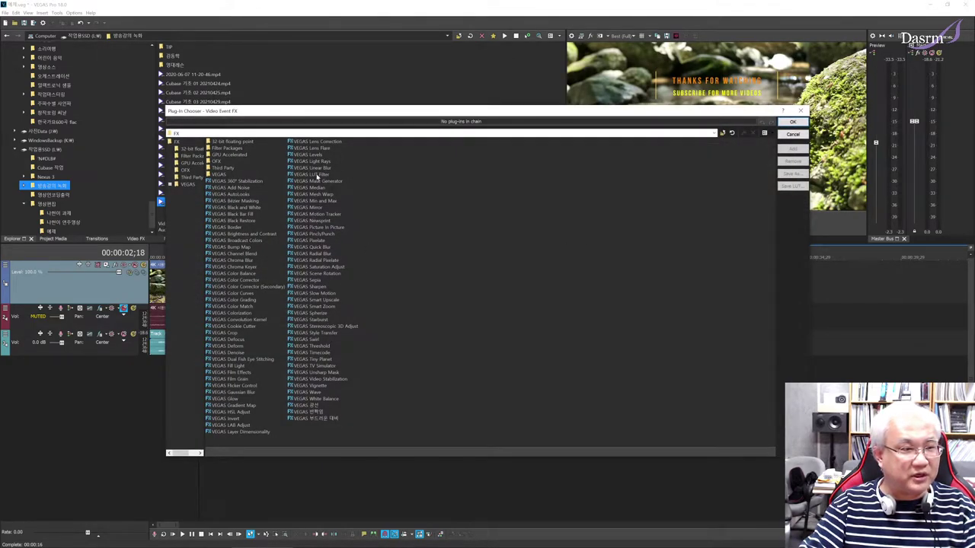
{"action": "left_click", "coordinate": [318, 208]}
{"action": "left_click", "coordinate": [792, 148]}
{"action": "left_click", "coordinate": [793, 121]}
Try the Mirror angle control and play back the first event to preview the mirrored image
{"action": "left_click", "coordinate": [188, 366]}
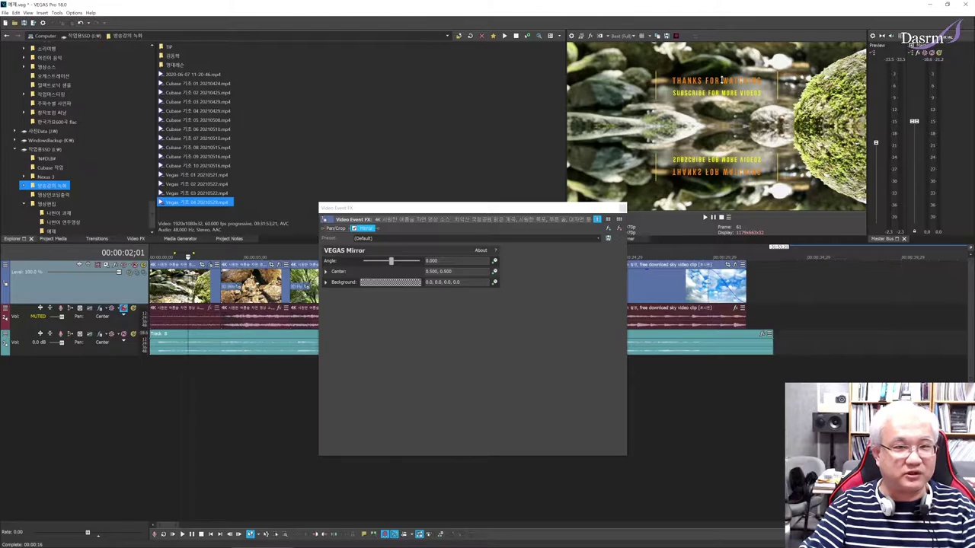
{"action": "left_click_drag", "start_coordinate": [390, 261], "coordinate": [392, 262]}
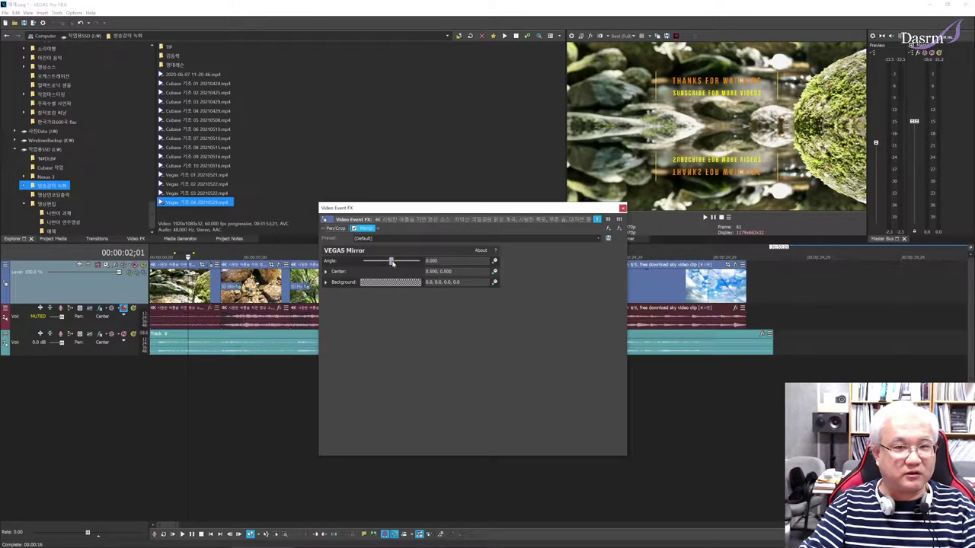
{"action": "left_click", "coordinate": [181, 383]}
{"action": "key", "text": "space"}
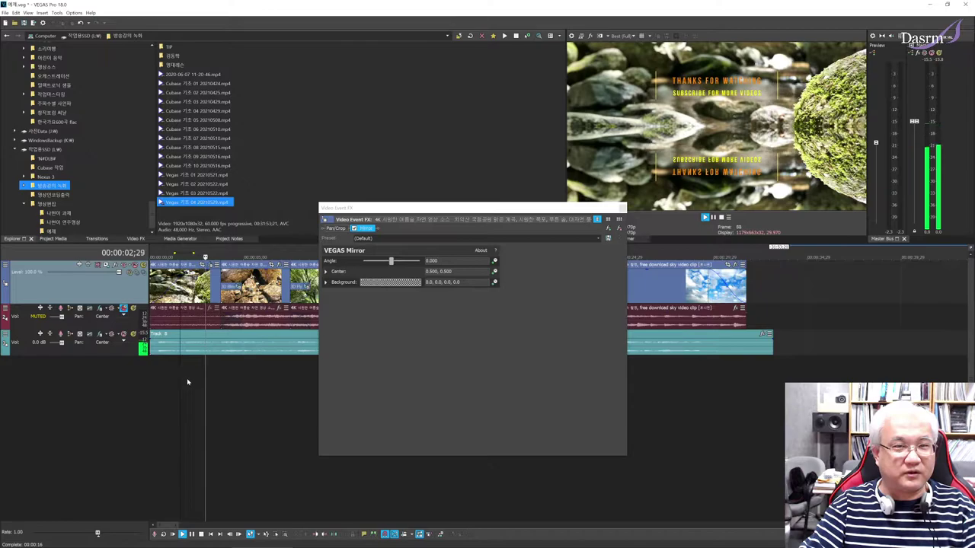
{"action": "key", "text": "space"}
{"action": "left_click", "coordinate": [197, 381]}
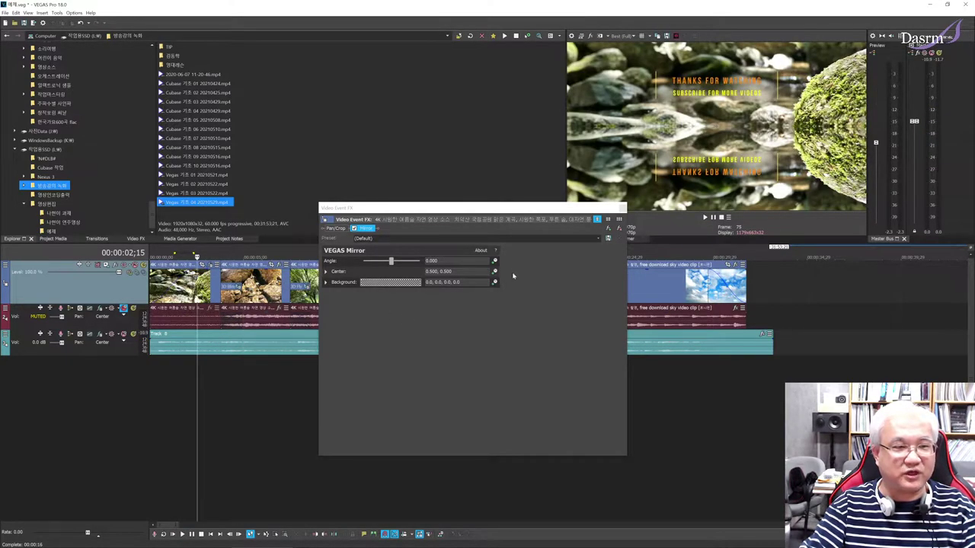
Replace the Mirror effect on the event with VEGAS Pinch/Punch
{"action": "left_click", "coordinate": [618, 228]}
{"action": "left_click", "coordinate": [608, 228]}
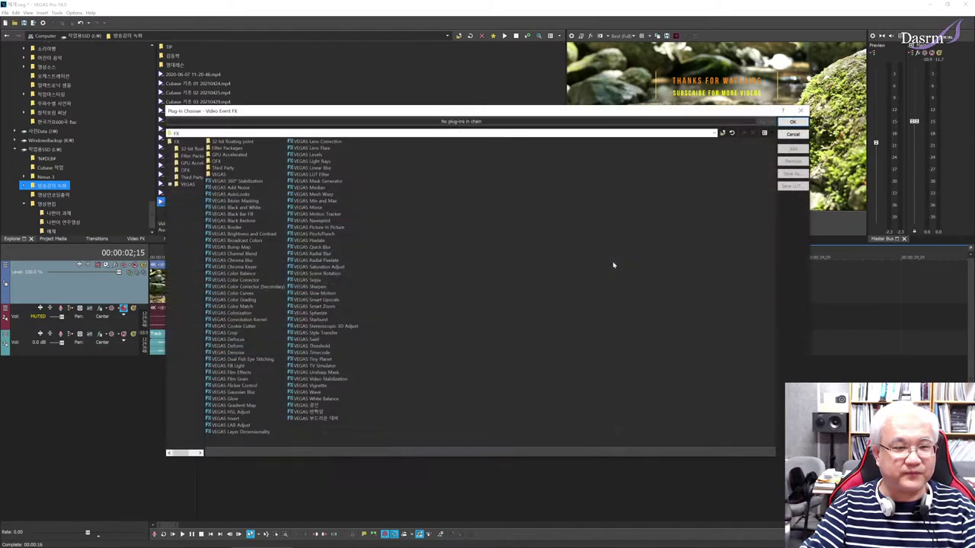
{"action": "left_click", "coordinate": [320, 233]}
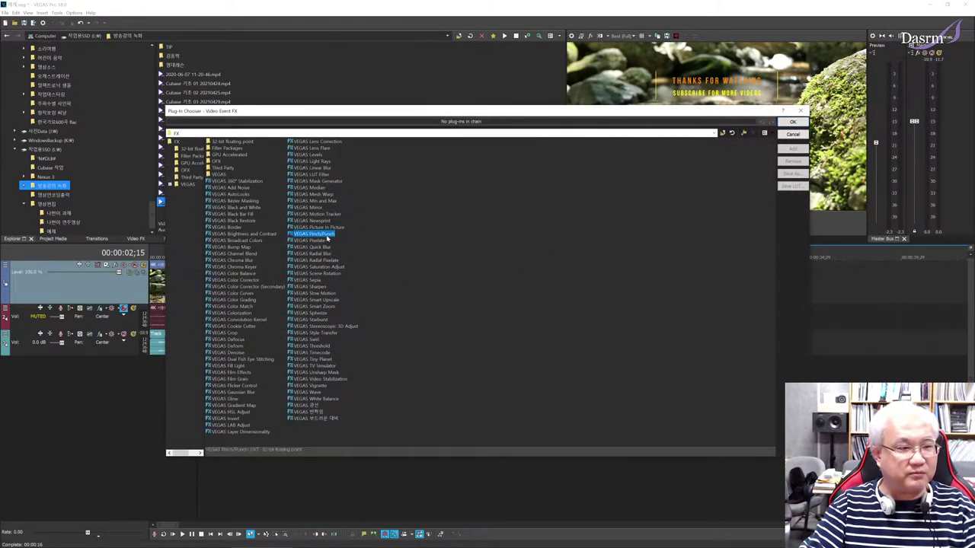
{"action": "left_click", "coordinate": [793, 148]}
{"action": "left_click", "coordinate": [793, 122]}
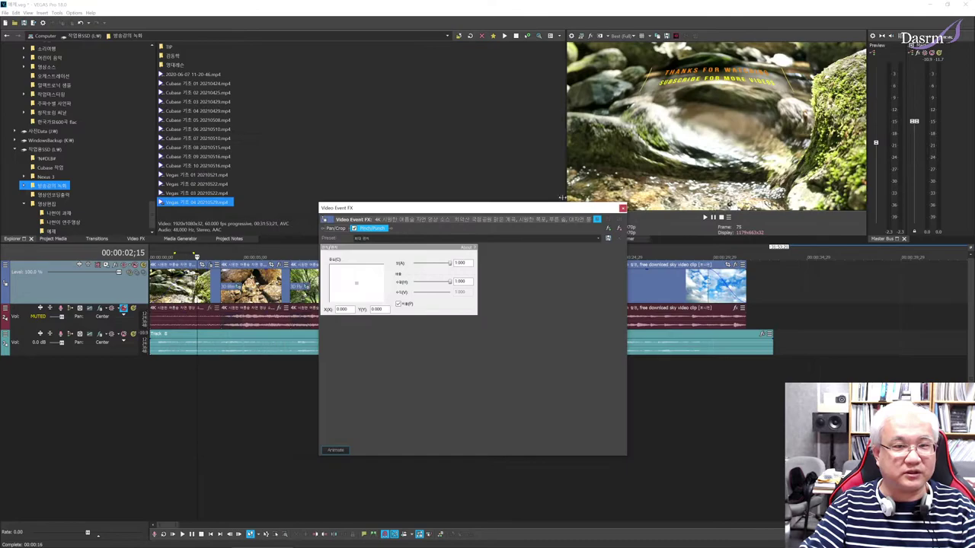
Place the playhead at 00:00:02;02 and move the Pinch/Punch centre to about X -0.04, Y 0.12
{"action": "left_click", "coordinate": [189, 387]}
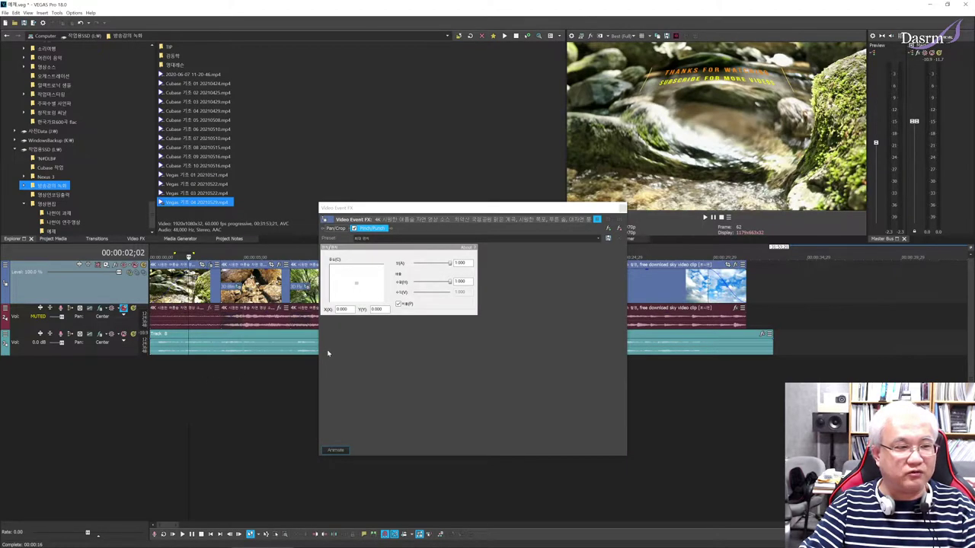
{"action": "left_click_drag", "start_coordinate": [354, 288], "coordinate": [366, 279]}
{"action": "right_click", "coordinate": [366, 280]}
{"action": "left_click_drag", "start_coordinate": [363, 278], "coordinate": [356, 288]}
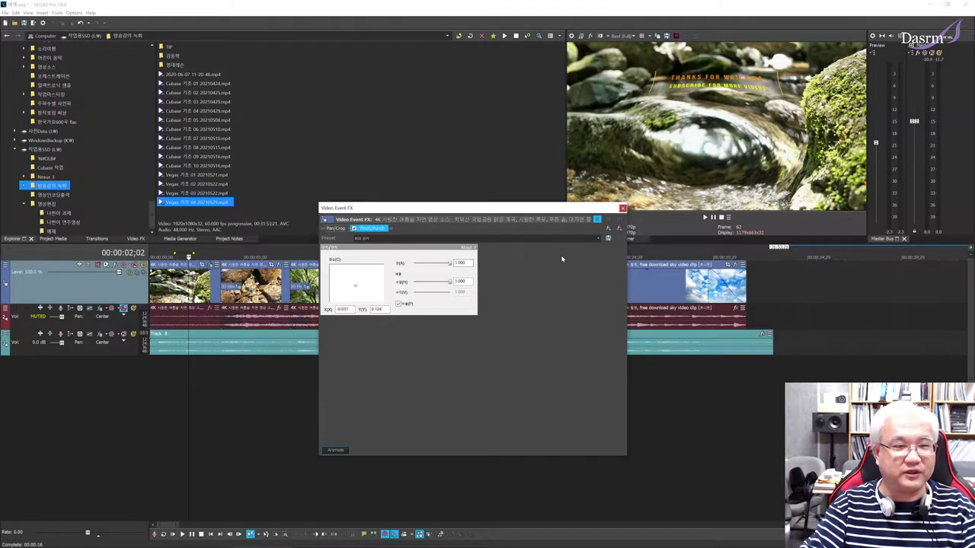
Replace the Pinch/Punch effect on the event with VEGAS Sepia
{"action": "left_click", "coordinate": [619, 228]}
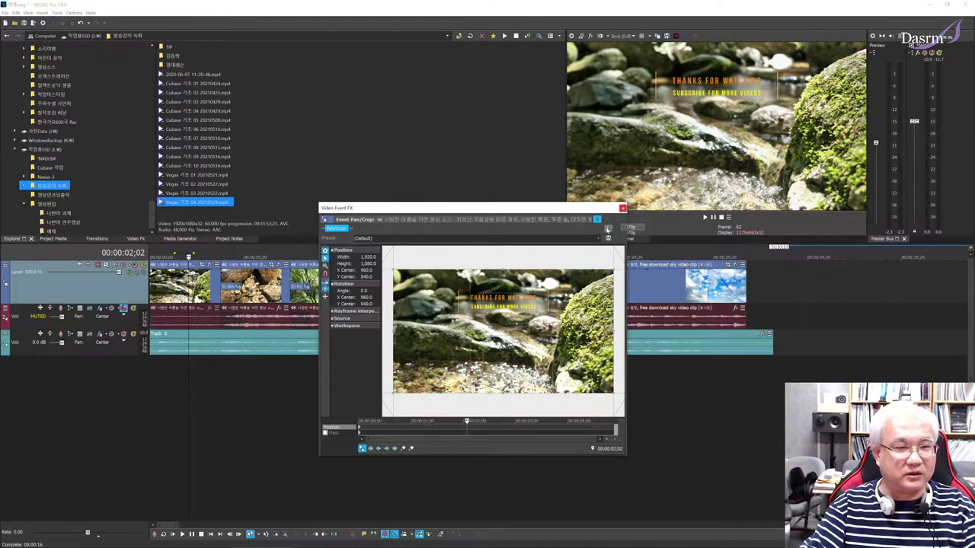
{"action": "left_click", "coordinate": [623, 219]}
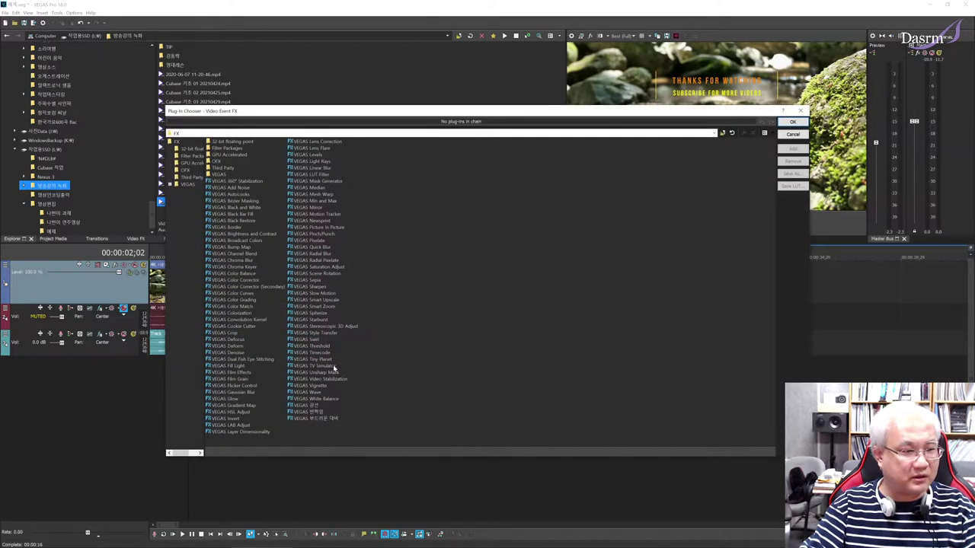
{"action": "left_click", "coordinate": [314, 280]}
{"action": "left_click", "coordinate": [326, 254]}
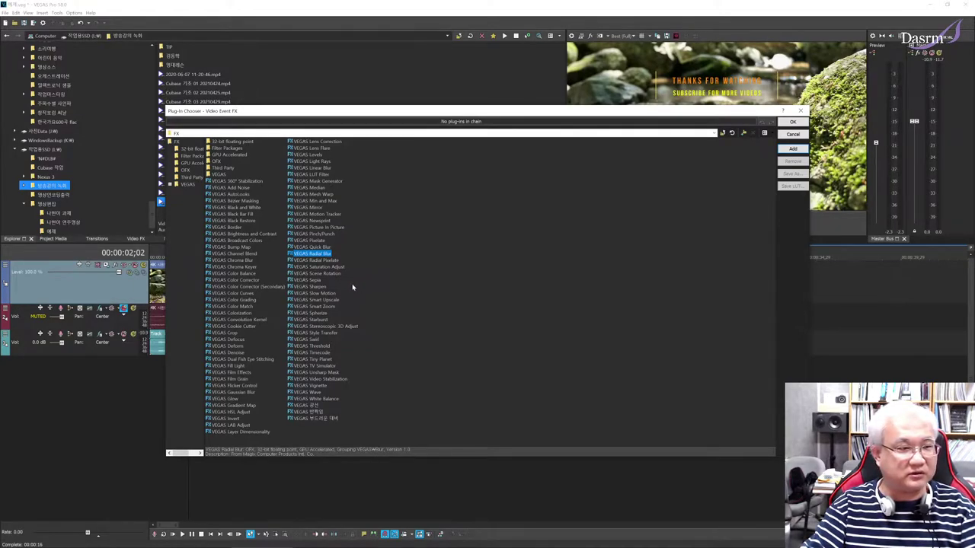
{"action": "left_click", "coordinate": [319, 282]}
{"action": "left_click", "coordinate": [793, 149]}
{"action": "left_click", "coordinate": [792, 122]}
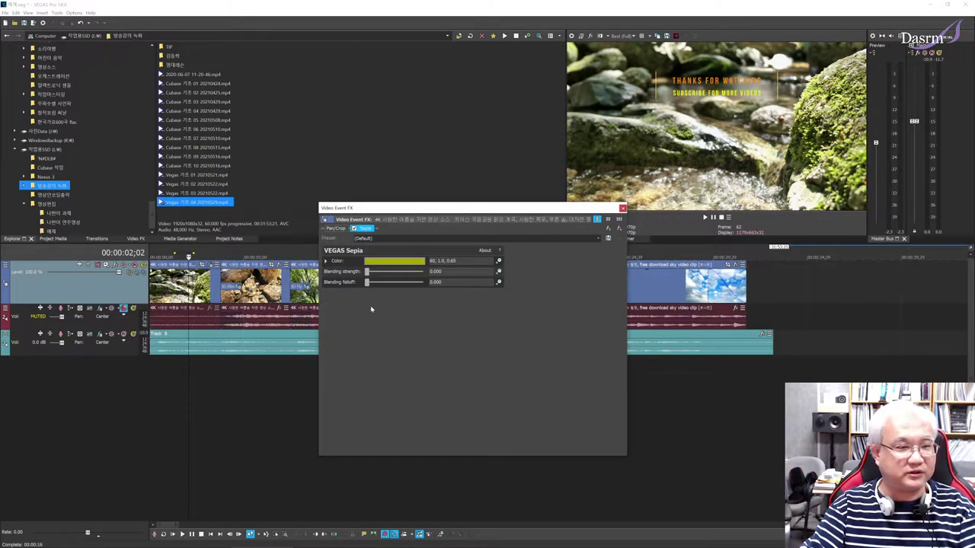
Place the playhead at 00:00:02;13 and apply the Sepia presets Warm, Cold and finally Old Photographs in turn
{"action": "left_click", "coordinate": [195, 358]}
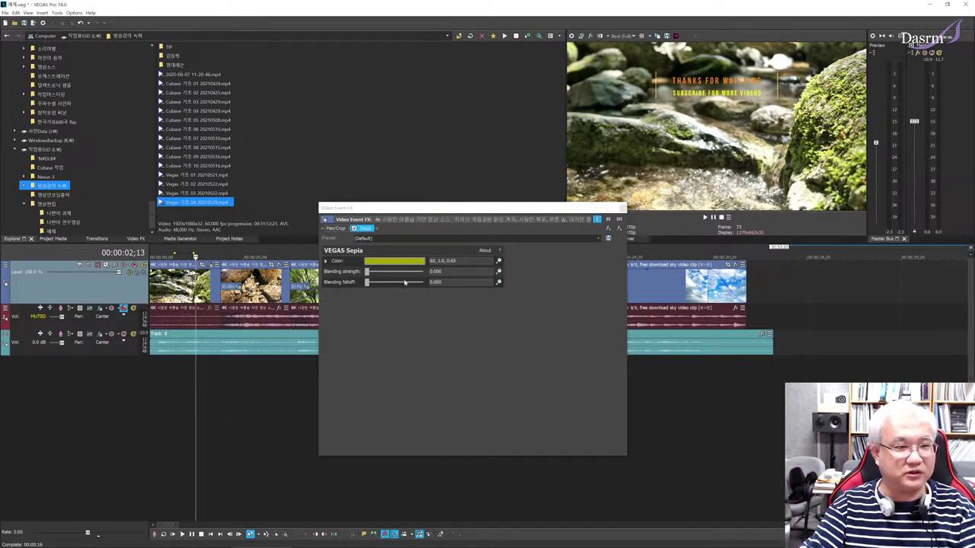
{"action": "left_click", "coordinate": [600, 236]}
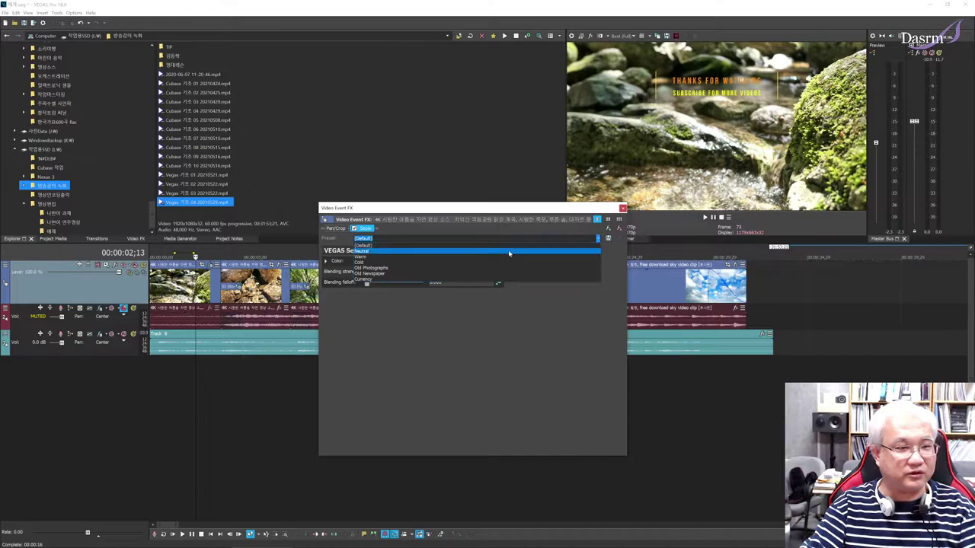
{"action": "left_click", "coordinate": [481, 259]}
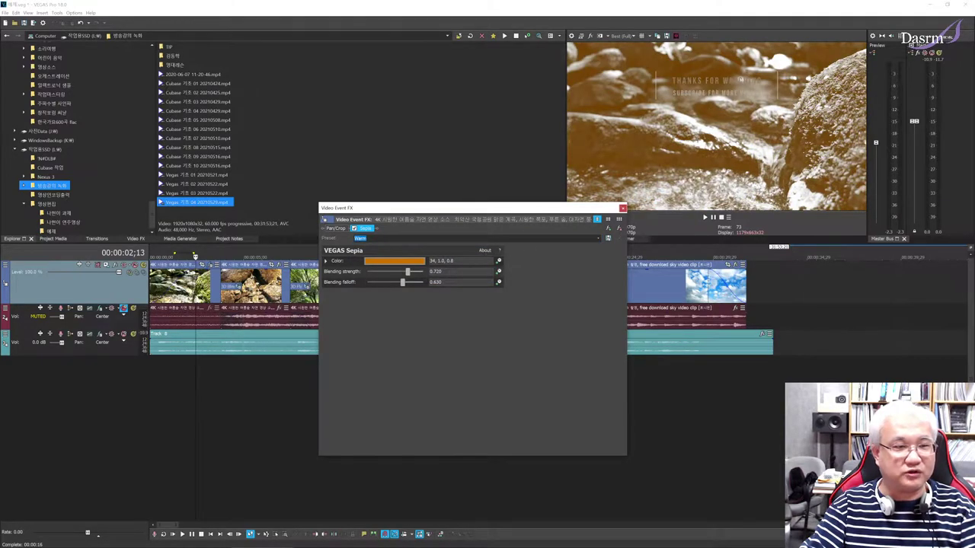
{"action": "left_click", "coordinate": [600, 238]}
{"action": "left_click", "coordinate": [485, 265]}
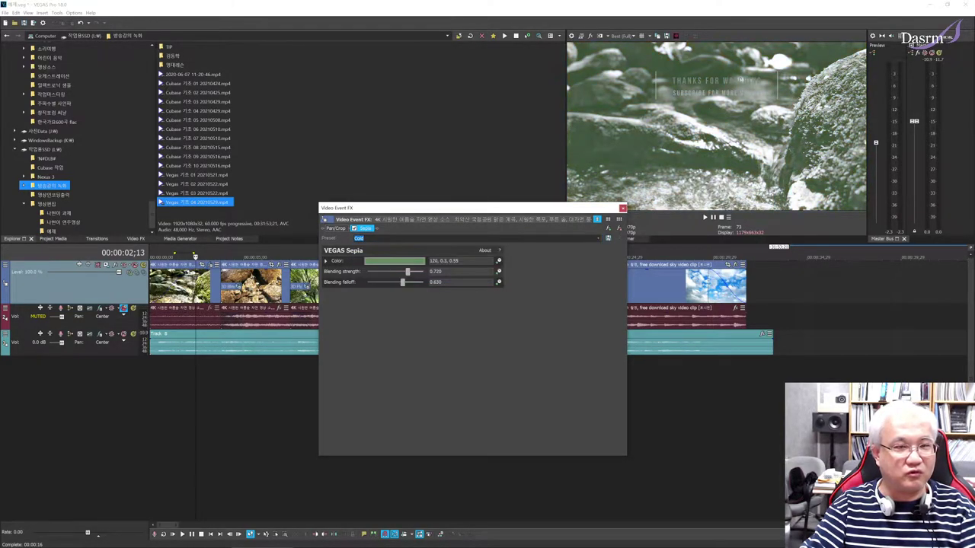
{"action": "left_click", "coordinate": [601, 237]}
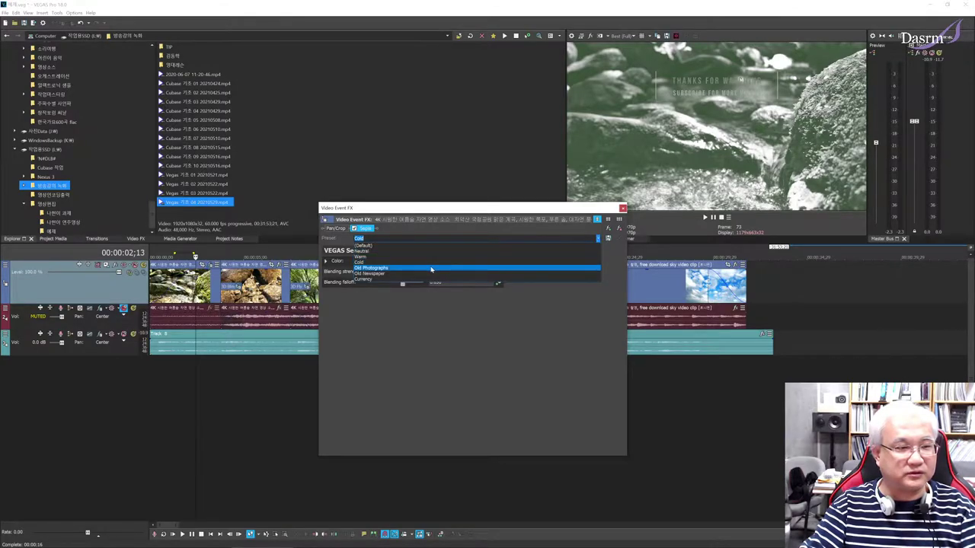
{"action": "left_click", "coordinate": [399, 269]}
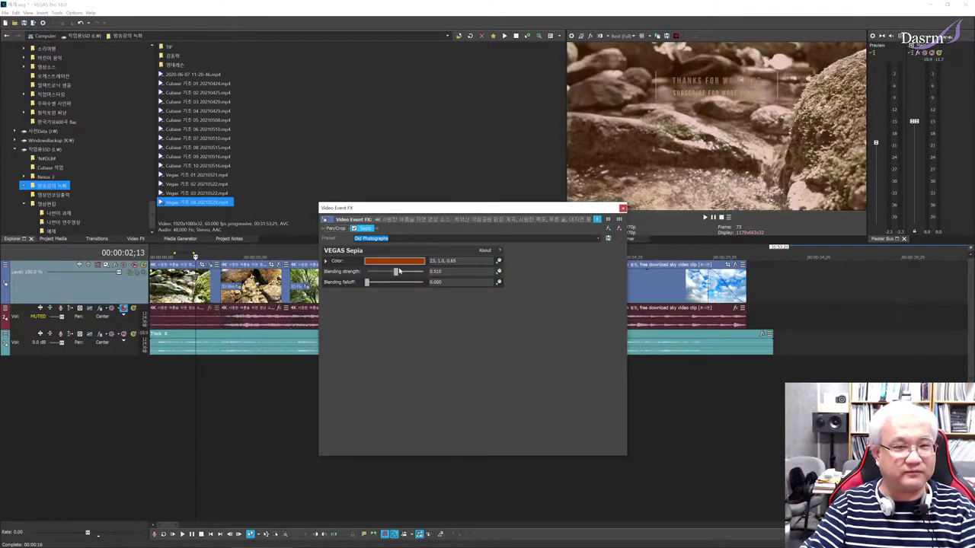
Play back part of the first event to preview the Old Photographs sepia look
{"action": "left_click", "coordinate": [191, 327]}
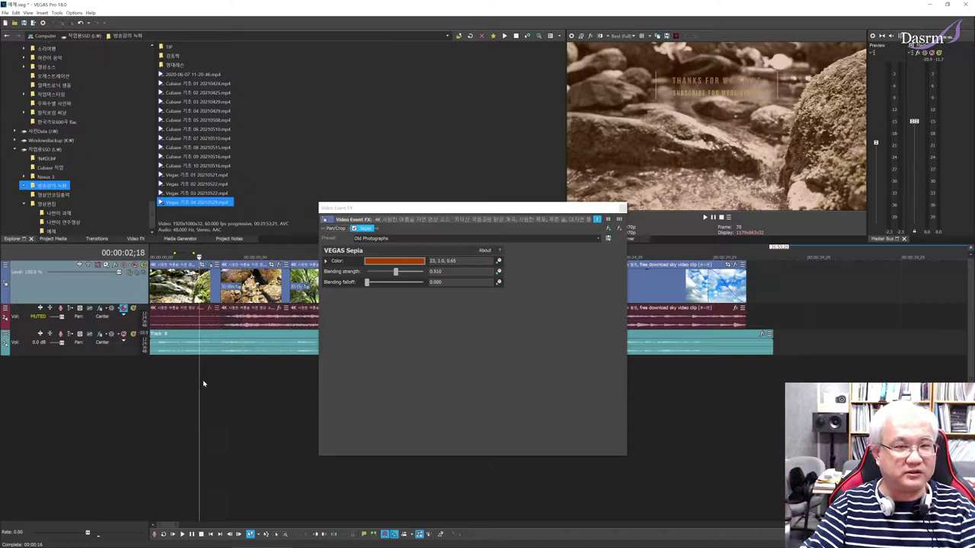
{"action": "left_click", "coordinate": [184, 386]}
{"action": "key", "text": "space"}
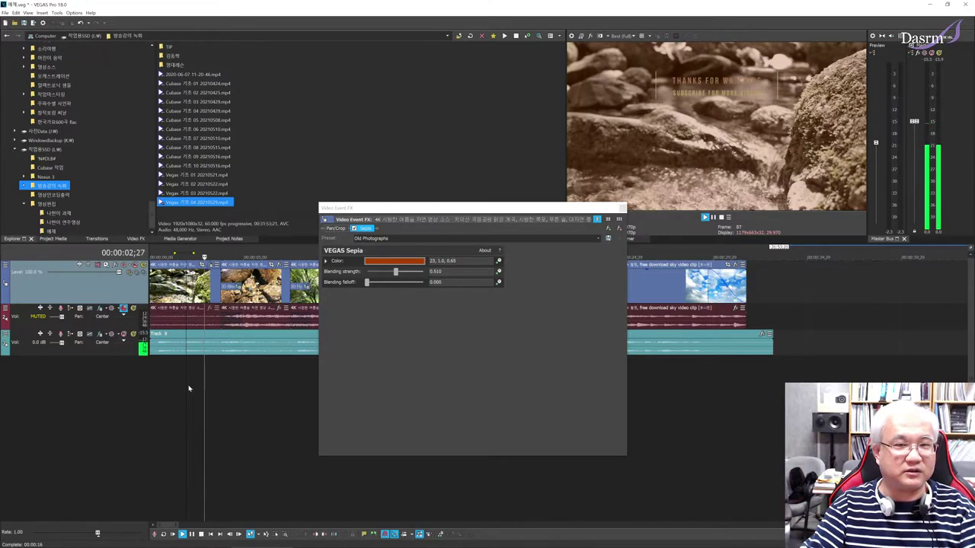
{"action": "key", "text": "space"}
{"action": "left_click", "coordinate": [196, 385]}
Replace the Sepia effect on the event with VEGAS Slow Motion
{"action": "left_click", "coordinate": [618, 229]}
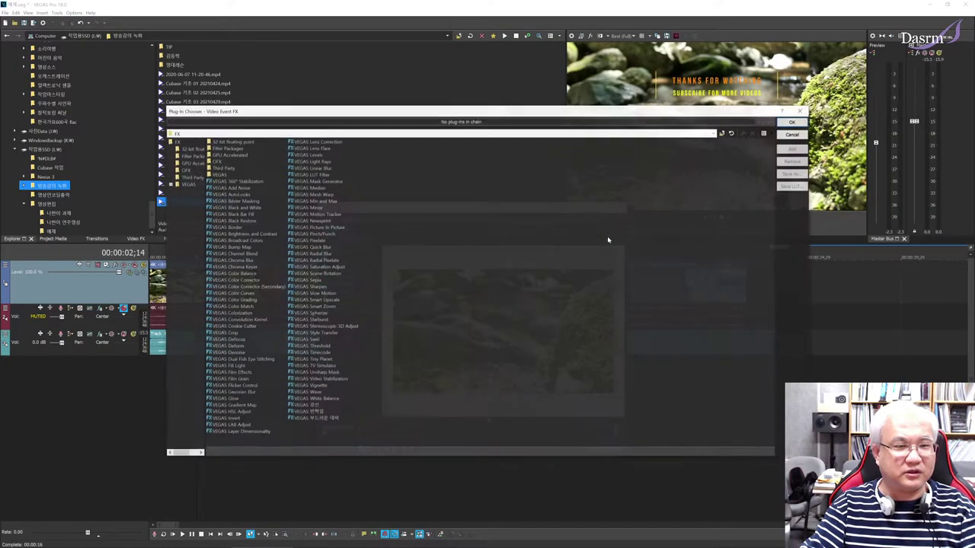
{"action": "left_click", "coordinate": [608, 228]}
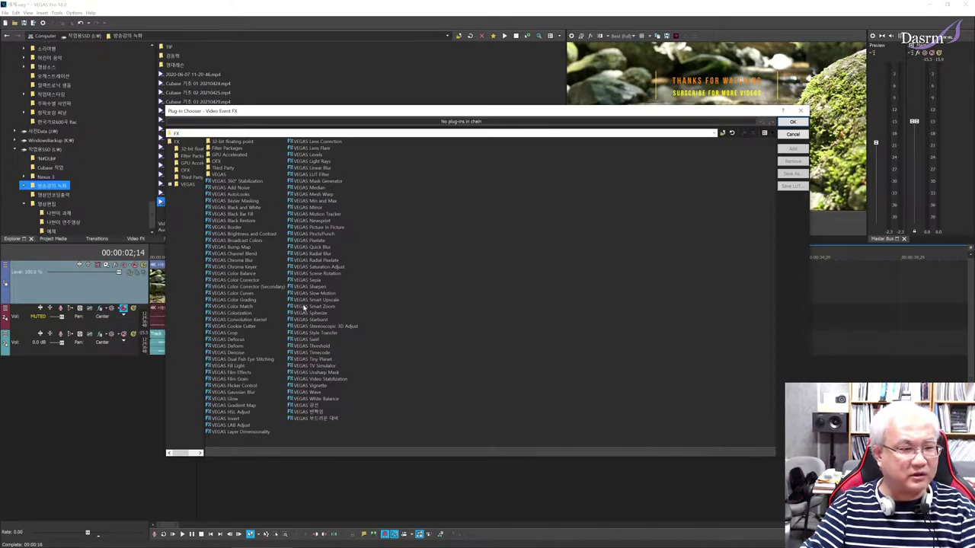
{"action": "left_click", "coordinate": [319, 287]}
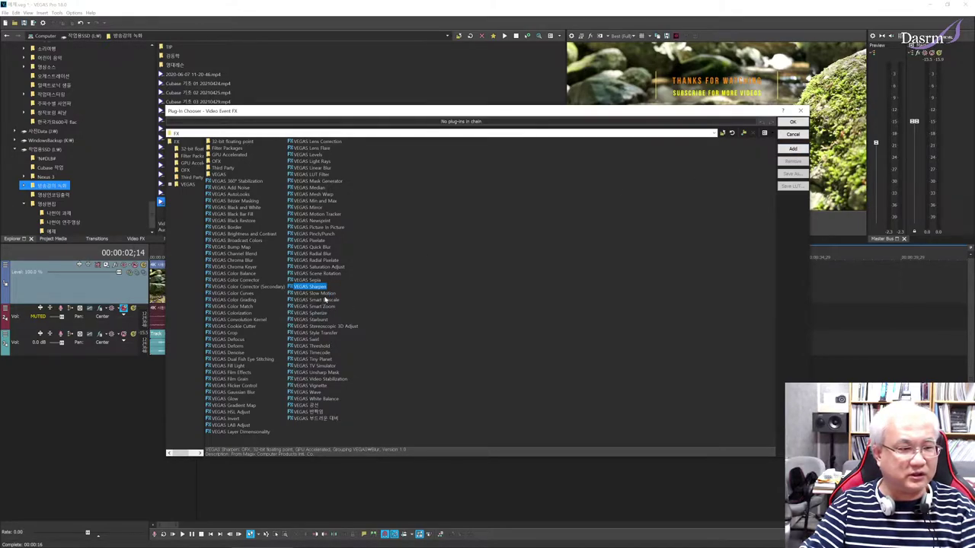
{"action": "left_click", "coordinate": [326, 293]}
{"action": "left_click", "coordinate": [792, 149]}
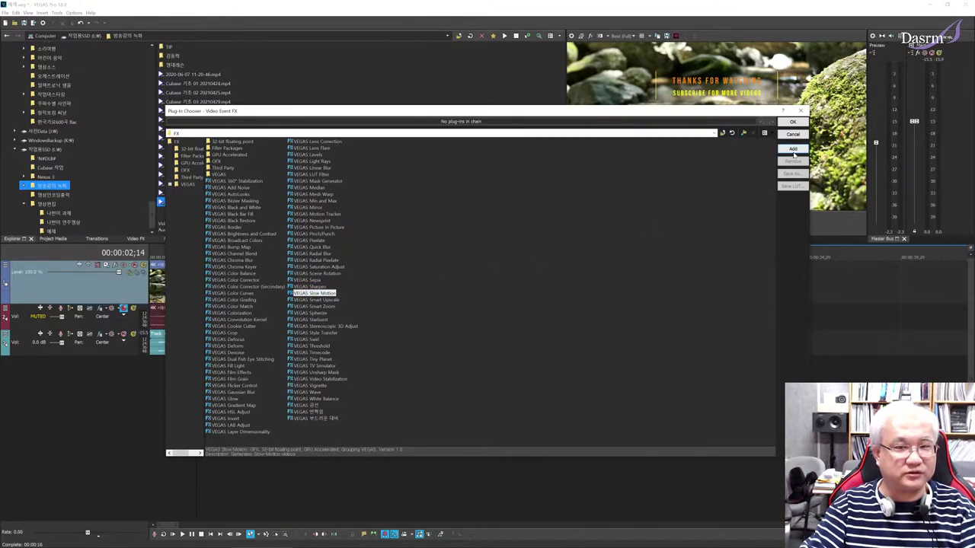
{"action": "left_click", "coordinate": [793, 122]}
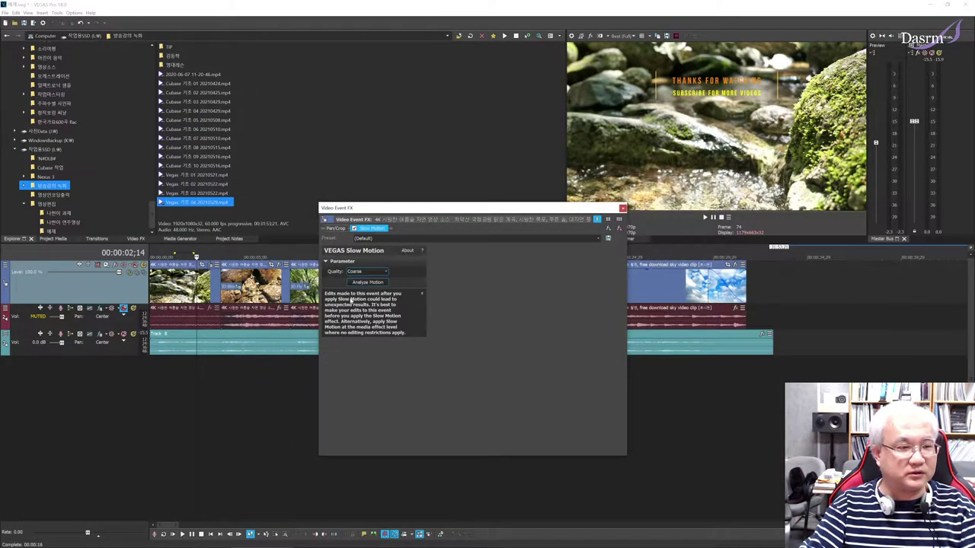
Set the Slow Motion quality to Medium and analyze the event's motion
{"action": "left_click", "coordinate": [396, 238]}
{"action": "left_click", "coordinate": [384, 272]}
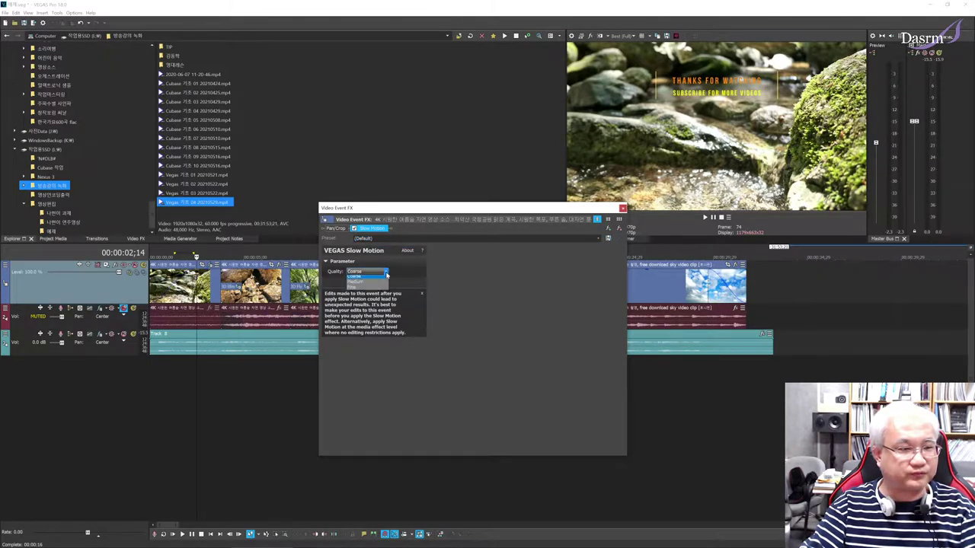
{"action": "left_click", "coordinate": [364, 281]}
{"action": "left_click", "coordinate": [371, 285]}
{"action": "left_click", "coordinate": [370, 282]}
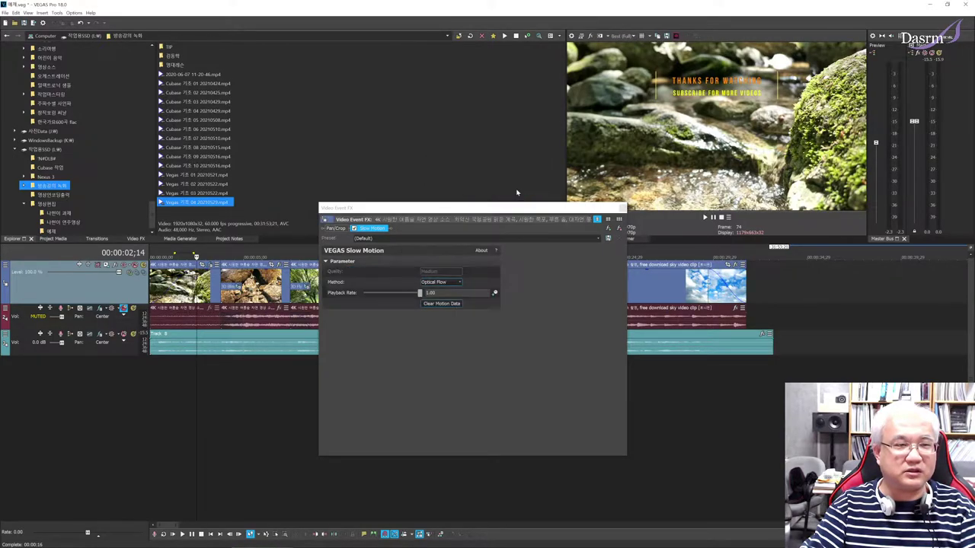
Play back the first event from 00:00:01;15 to preview it at the original playback rate
{"action": "left_click", "coordinate": [179, 380]}
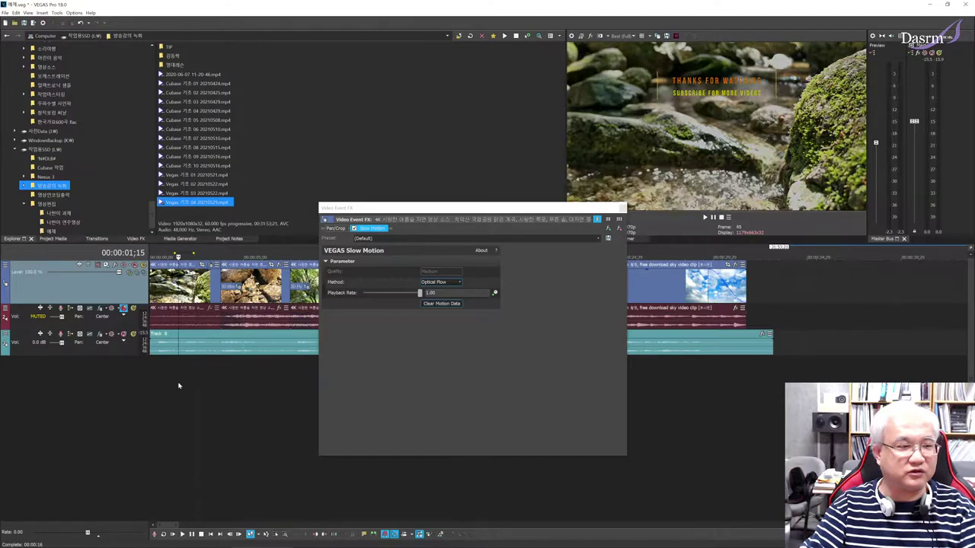
{"action": "key", "text": "space"}
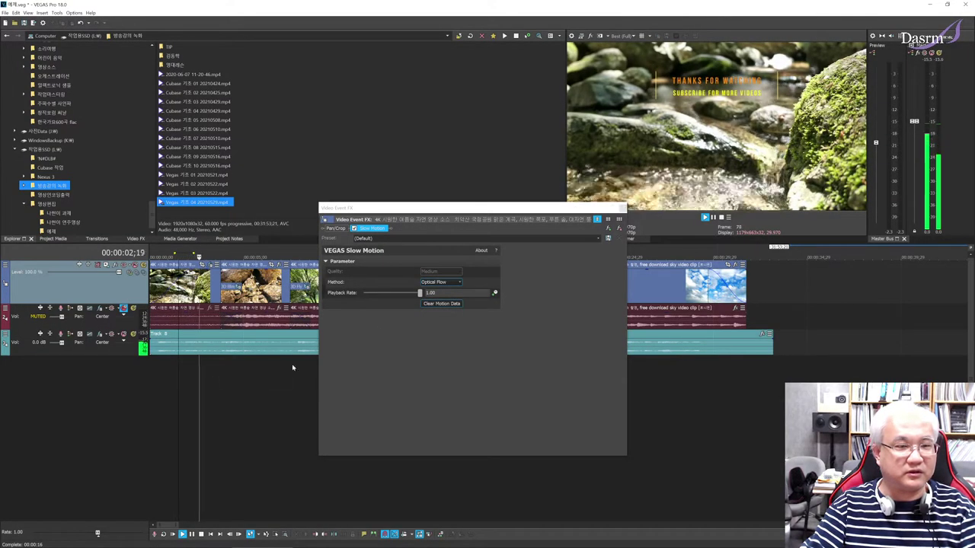
{"action": "key", "text": "space"}
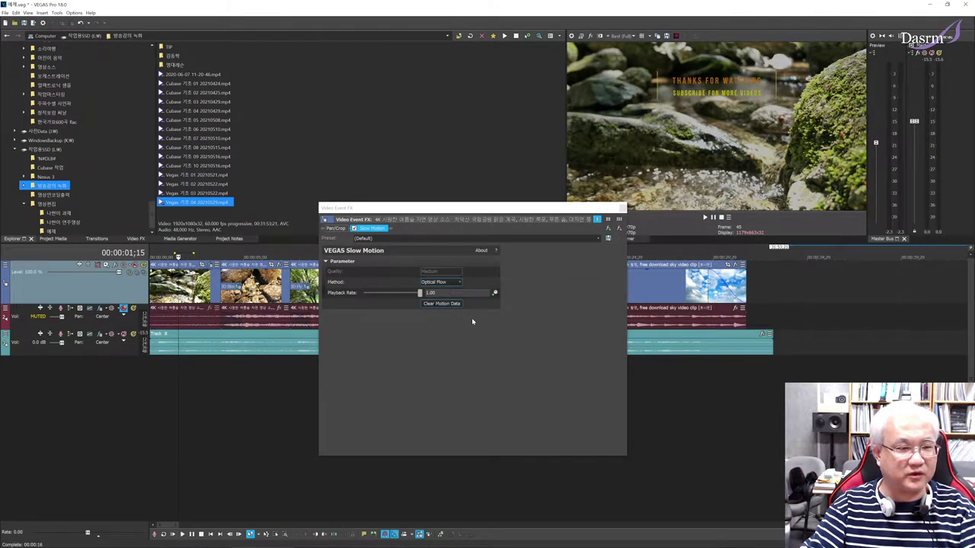
Keep Optical Flow as the Slow Motion method and lower the playback rate to 0.50
{"action": "left_click", "coordinate": [596, 239]}
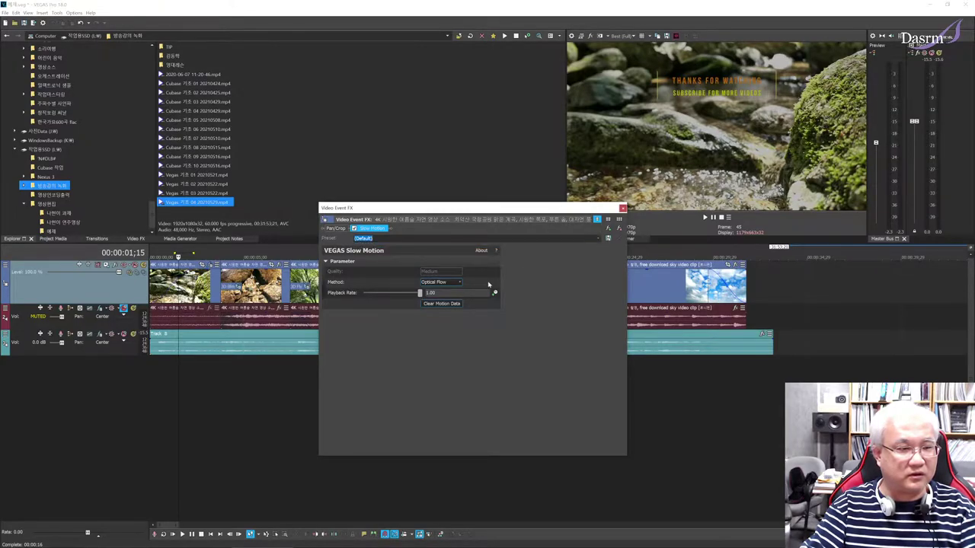
{"action": "left_click", "coordinate": [459, 282]}
{"action": "left_click", "coordinate": [451, 295]}
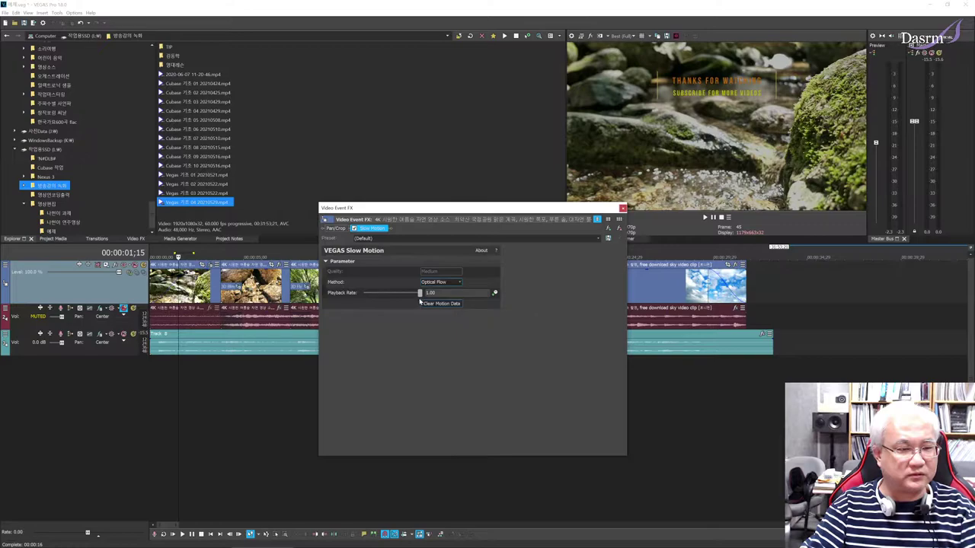
{"action": "left_click_drag", "start_coordinate": [417, 295], "coordinate": [392, 296]}
Play back the first event twice to preview the slowed-down motion
{"action": "key", "text": "space"}
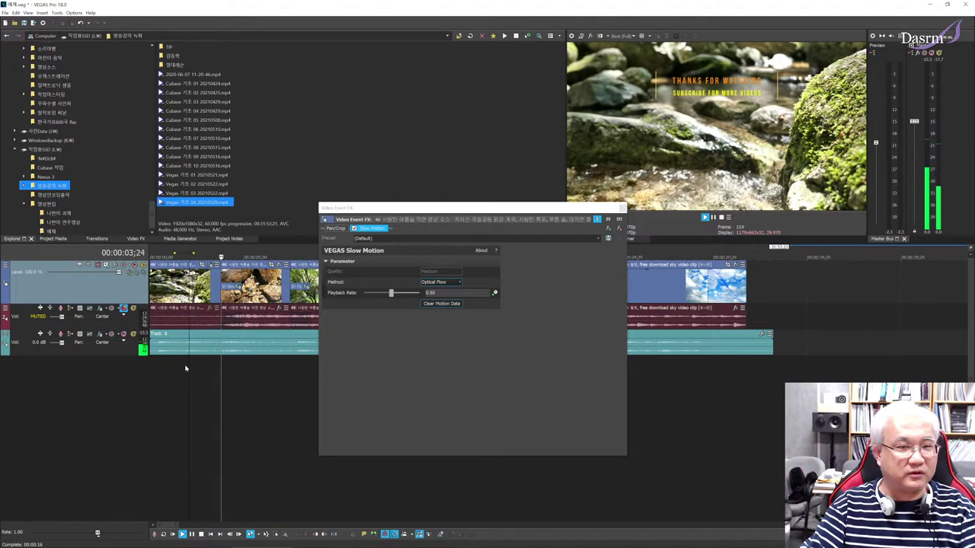
{"action": "key", "text": "space"}
{"action": "key", "text": "space"}
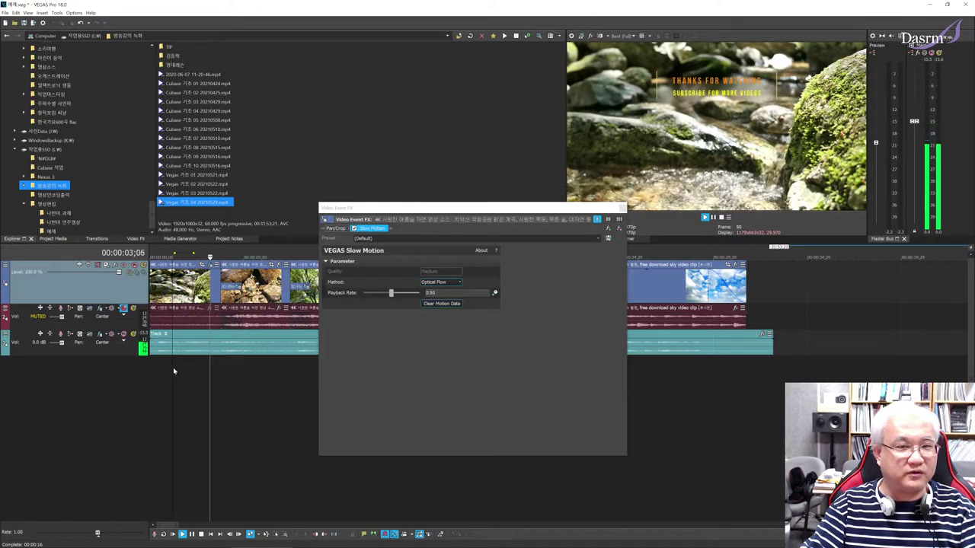
{"action": "key", "text": "space"}
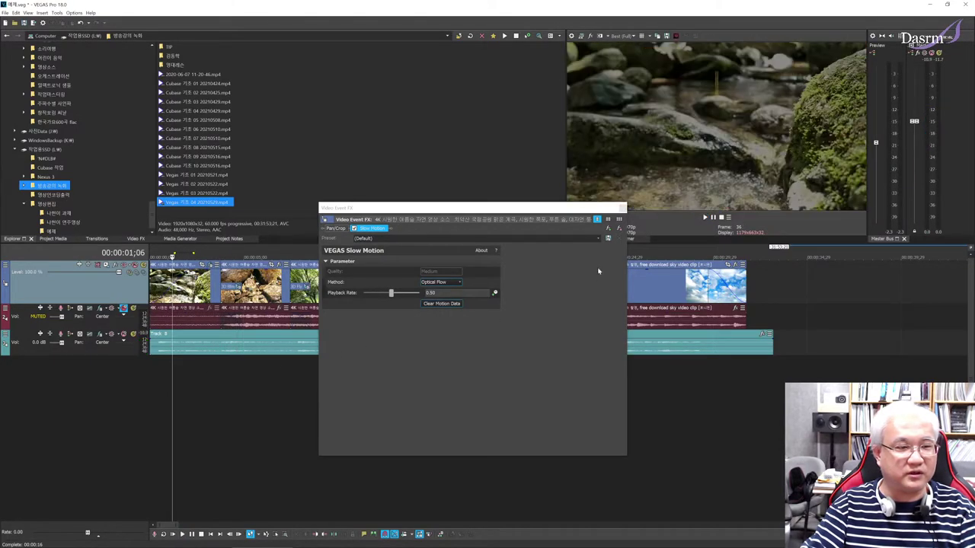
Remove the Slow Motion effect from the event and close the plug-in chooser and the event effects window
{"action": "left_click", "coordinate": [608, 229]}
{"action": "left_click", "coordinate": [607, 231]}
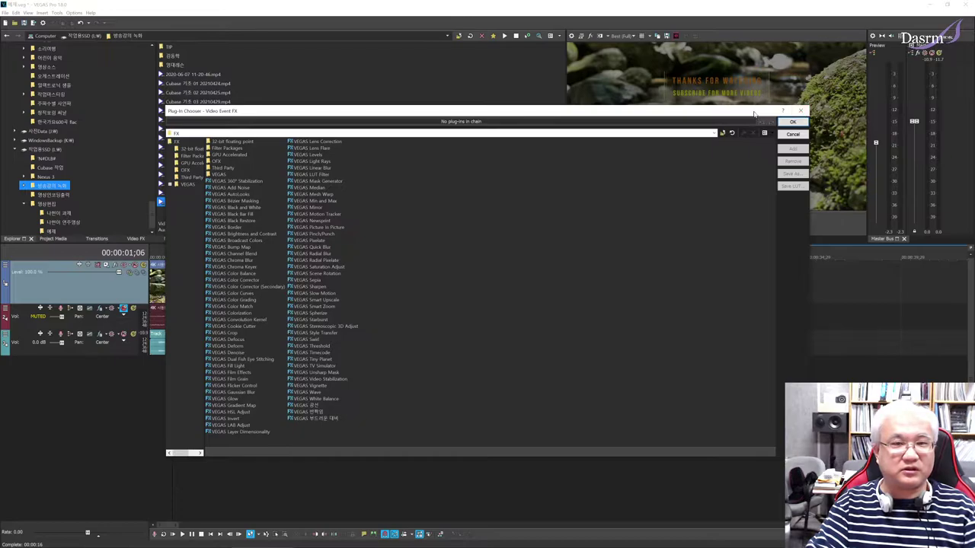
{"action": "left_click", "coordinate": [802, 112]}
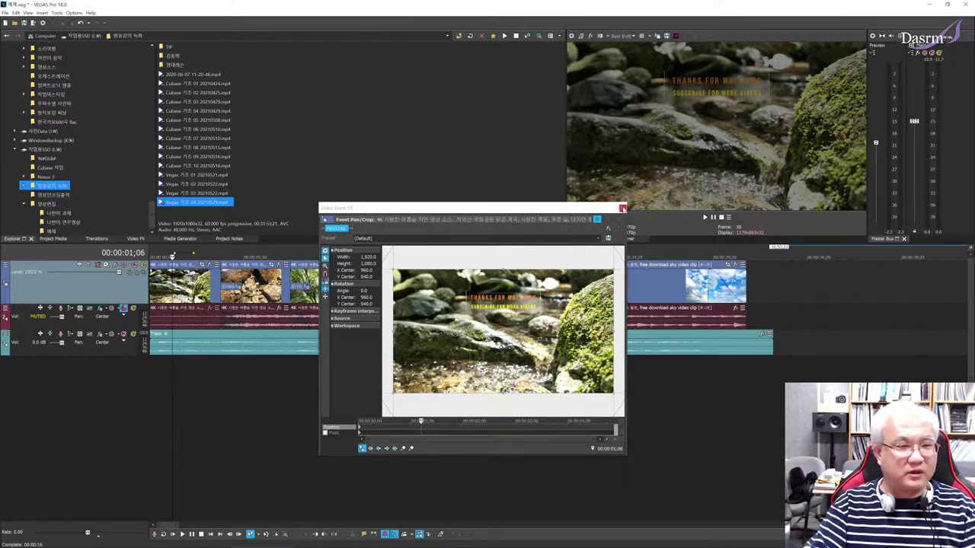
{"action": "left_click", "coordinate": [622, 207]}
Place the playhead at 00:00:02;17, open Event Pan/Crop for the first event and move its window clear of the video preview
{"action": "left_click", "coordinate": [199, 391]}
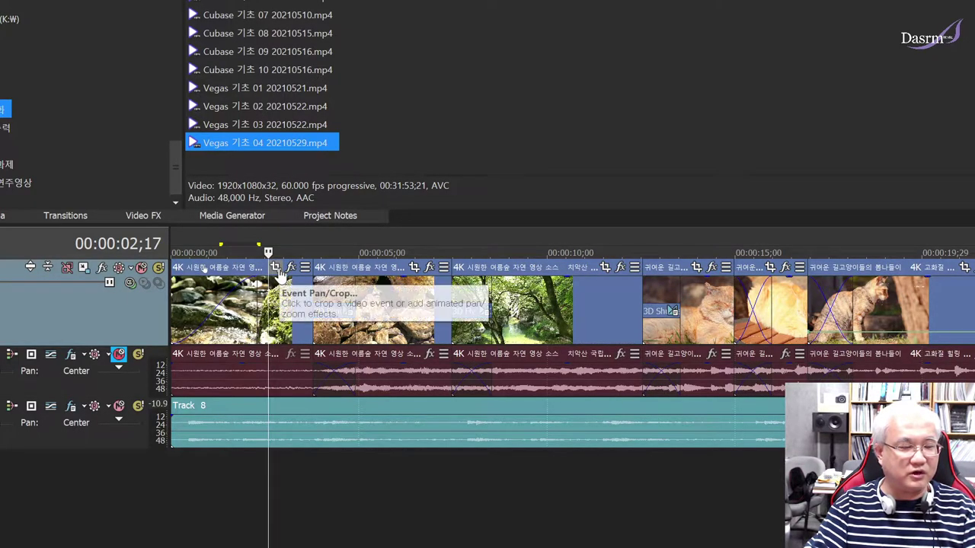
{"action": "left_click", "coordinate": [275, 268]}
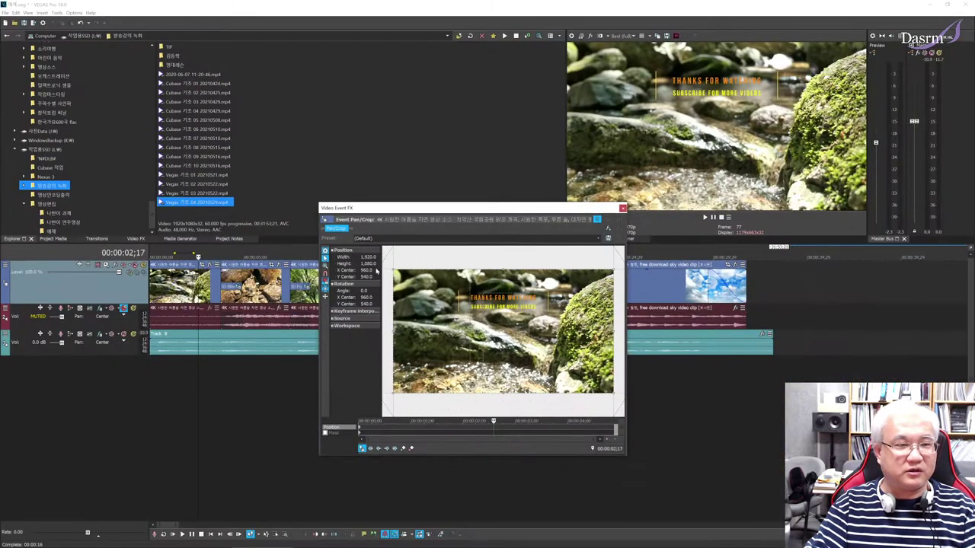
{"action": "left_click_drag", "start_coordinate": [511, 213], "coordinate": [449, 62]}
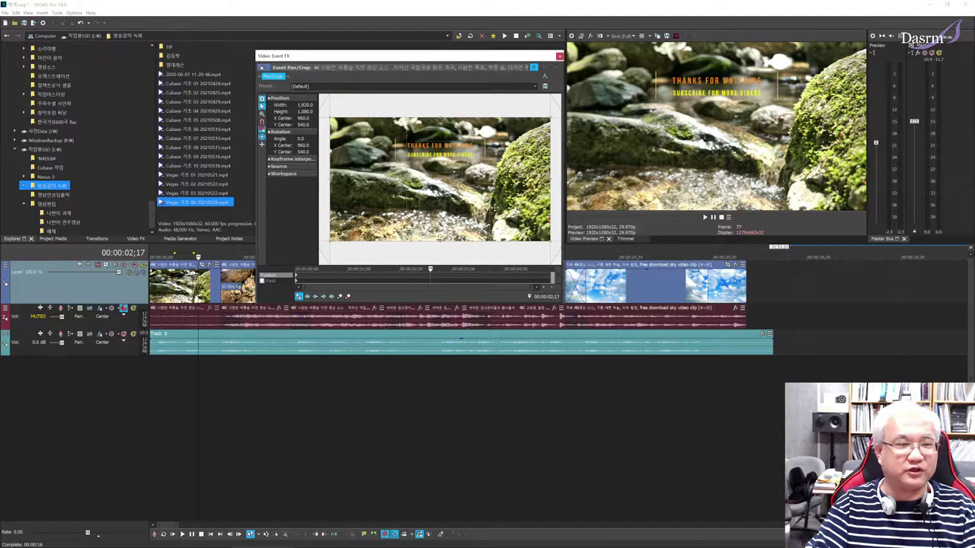
{"action": "left_click_drag", "start_coordinate": [424, 57], "coordinate": [414, 96]}
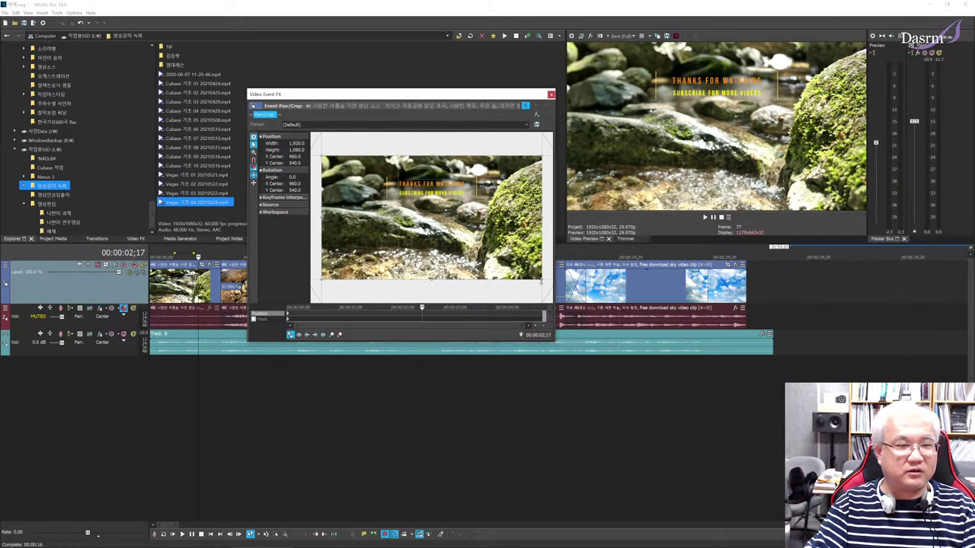
Resize the first event's crop frame proportionally about its centre to about 1,912 wide and 1,076 high
{"action": "mouse_move", "coordinate": [543, 280]}
{"action": "left_mouse_down"}
{"action": "mouse_move", "coordinate": [472, 240]}
{"action": "mouse_move", "coordinate": [547, 265]}
{"action": "mouse_move", "coordinate": [549, 283]}
{"action": "left_mouse_up"}
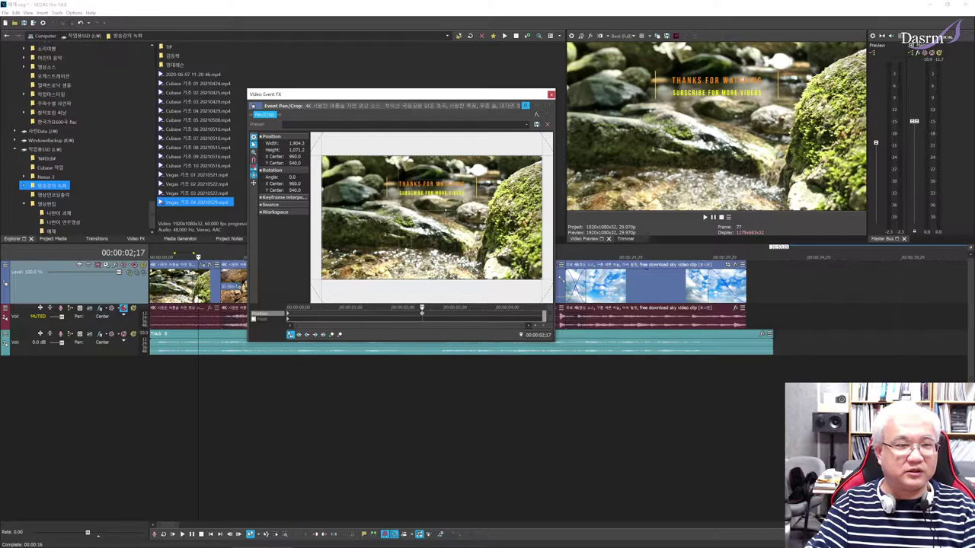
{"action": "left_click_drag", "start_coordinate": [561, 278], "coordinate": [562, 280]}
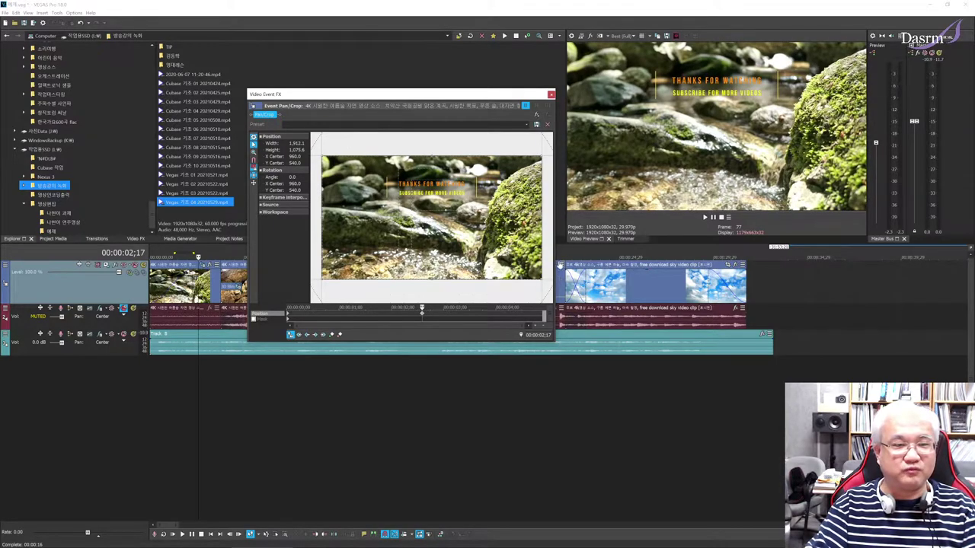
Enlarge and reposition the first event's crop frame to about 3,823 by 2,150, centred at about 1,920, 1,075, placing the picture in the preview's upper-left quarter
{"action": "mouse_move", "coordinate": [562, 280]}
{"action": "left_mouse_down"}
{"action": "mouse_move", "coordinate": [479, 248]}
{"action": "mouse_move", "coordinate": [533, 268]}
{"action": "mouse_move", "coordinate": [491, 241]}
{"action": "mouse_move", "coordinate": [499, 236]}
{"action": "mouse_move", "coordinate": [579, 289]}
{"action": "left_mouse_up"}
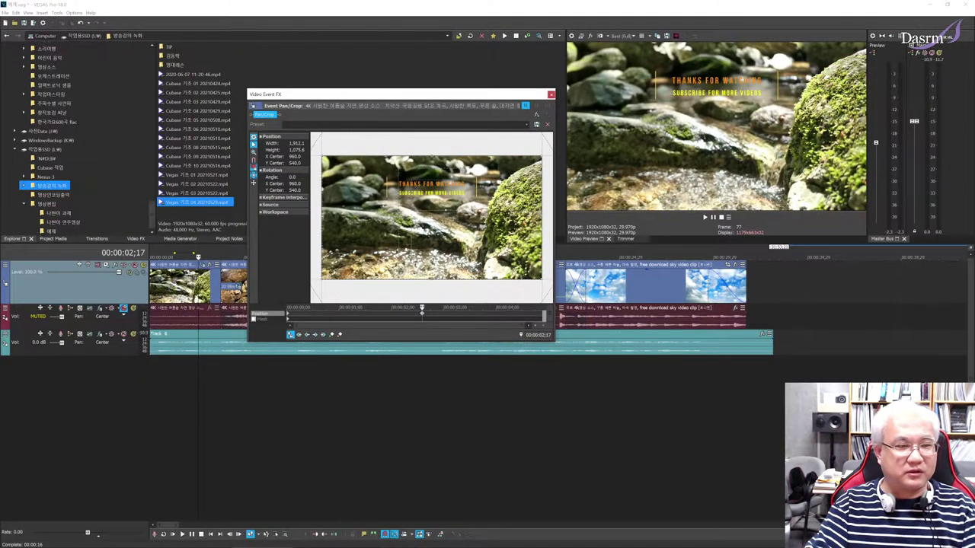
{"action": "scroll", "coordinate": [579, 289], "scroll_direction": "down", "scroll_amount": 1}
{"action": "scroll", "coordinate": [495, 254], "scroll_direction": "down", "scroll_amount": 3}
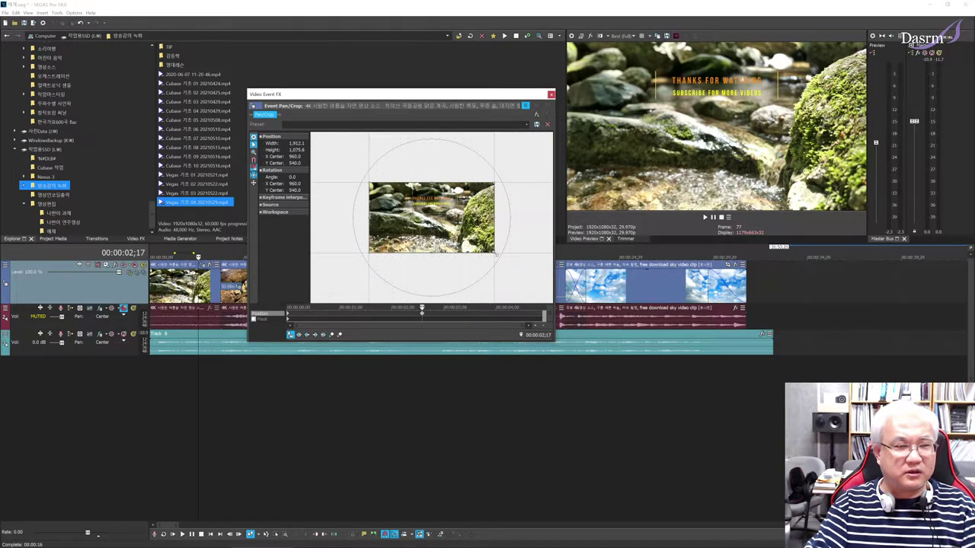
{"action": "left_click_drag", "start_coordinate": [495, 253], "coordinate": [515, 253]}
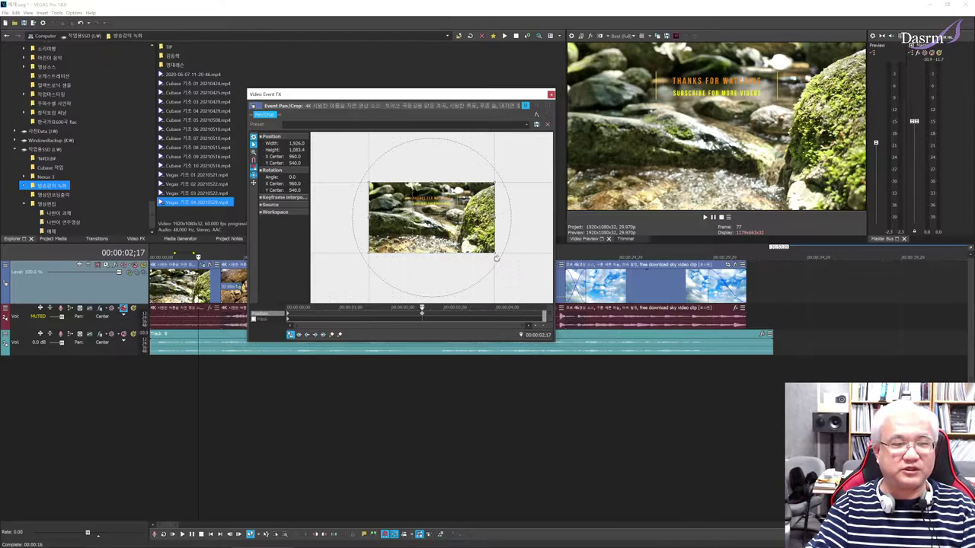
{"action": "left_click_drag", "start_coordinate": [496, 254], "coordinate": [516, 277]}
{"action": "left_click_drag", "start_coordinate": [463, 245], "coordinate": [487, 258]}
{"action": "scroll", "coordinate": [485, 258], "scroll_direction": "down", "scroll_amount": 3}
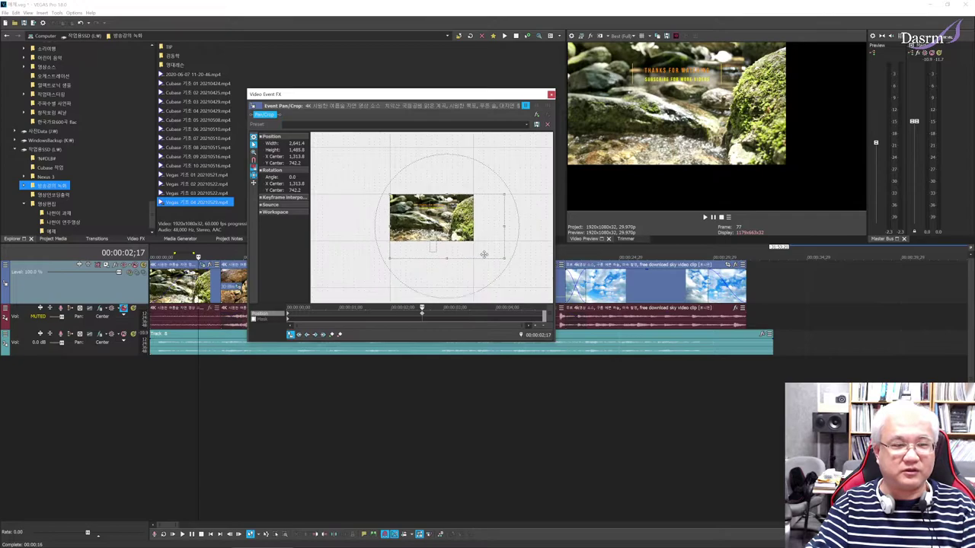
{"action": "mouse_move", "coordinate": [488, 249]}
{"action": "left_mouse_down"}
{"action": "mouse_move", "coordinate": [524, 270]}
{"action": "mouse_move", "coordinate": [483, 251]}
{"action": "mouse_move", "coordinate": [501, 257]}
{"action": "left_mouse_up"}
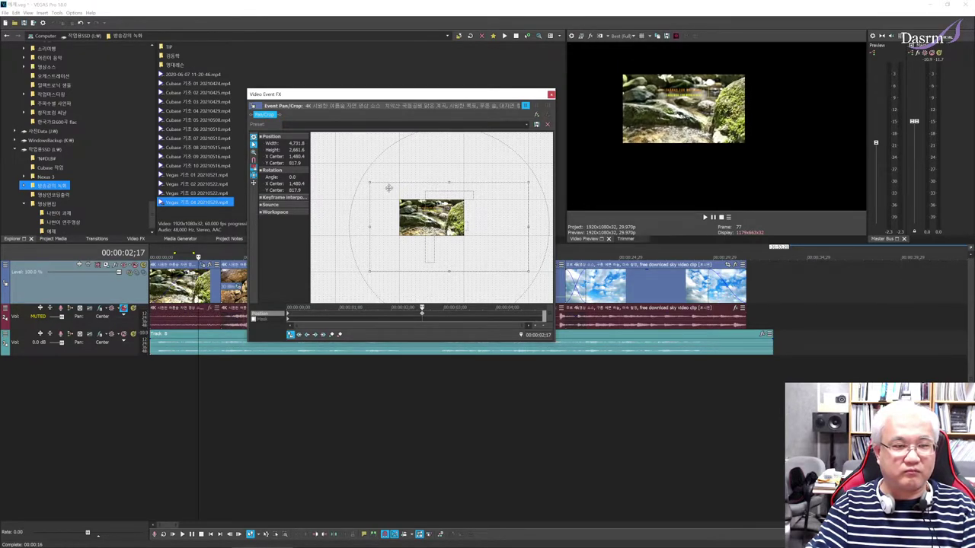
{"action": "left_click_drag", "start_coordinate": [371, 183], "coordinate": [424, 212]}
{"action": "mouse_move", "coordinate": [523, 268]}
{"action": "left_mouse_down"}
{"action": "mouse_move", "coordinate": [534, 278]}
{"action": "mouse_move", "coordinate": [518, 265]}
{"action": "left_mouse_up"}
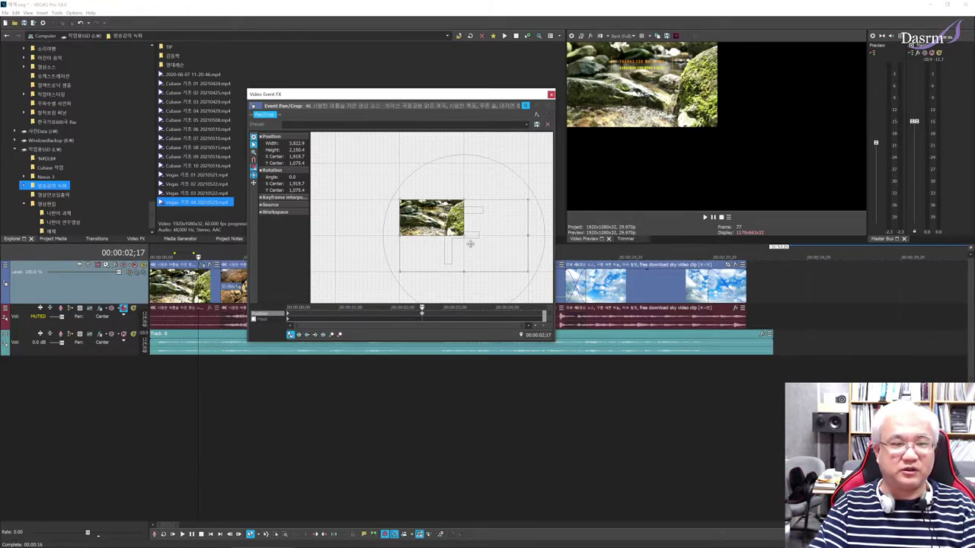
Move the Event Pan/Crop window clear of the tracks, insert a new video track at the top and increase its height
{"action": "left_click_drag", "start_coordinate": [398, 93], "coordinate": [620, 208]}
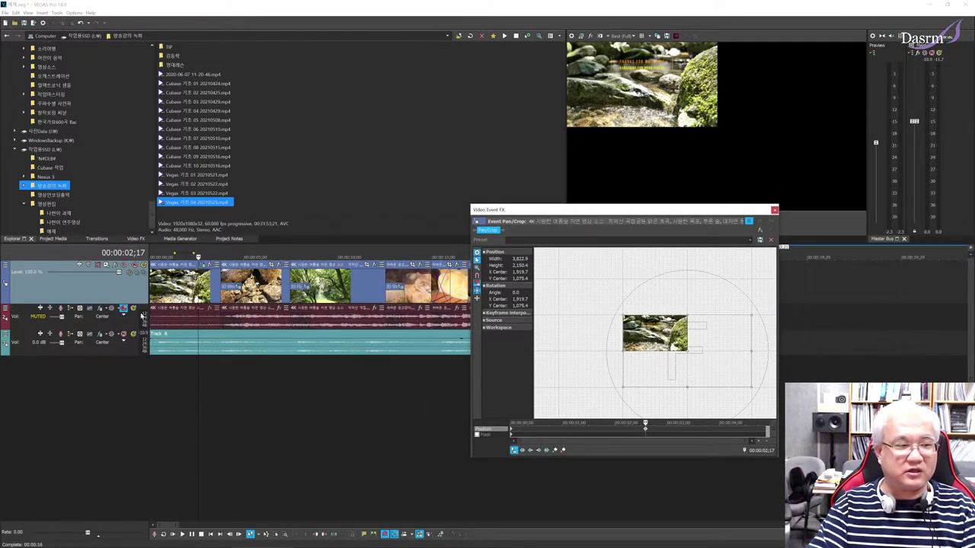
{"action": "right_click", "coordinate": [137, 291]}
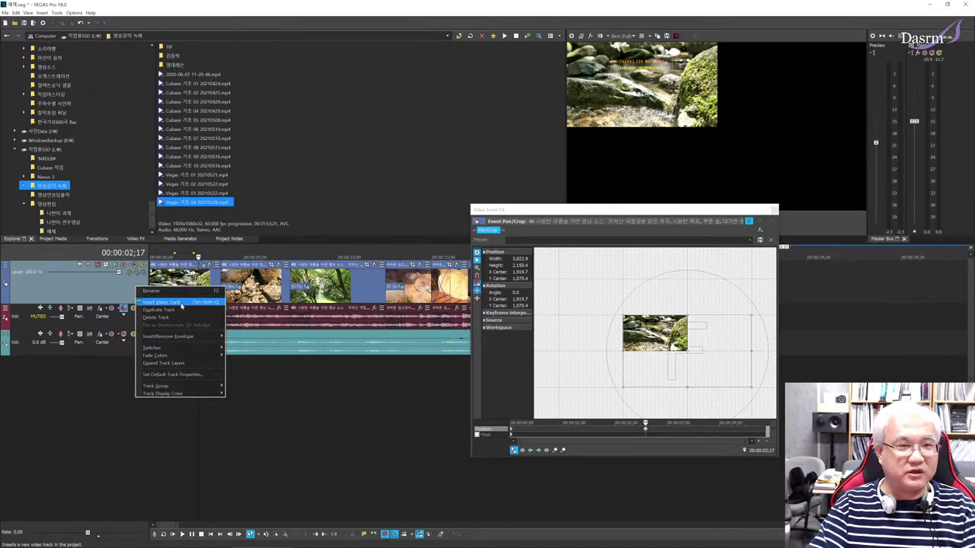
{"action": "left_click", "coordinate": [162, 302]}
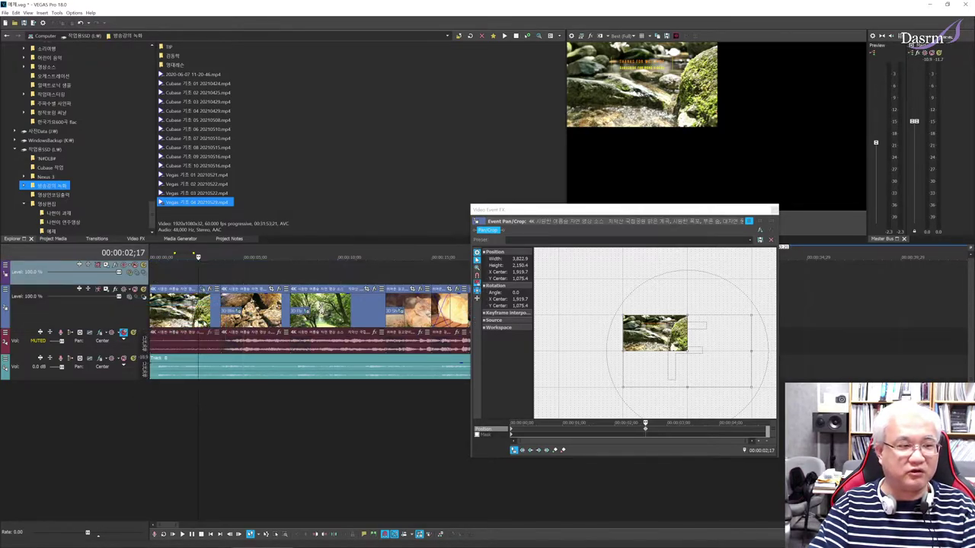
{"action": "left_click_drag", "start_coordinate": [126, 285], "coordinate": [129, 311]}
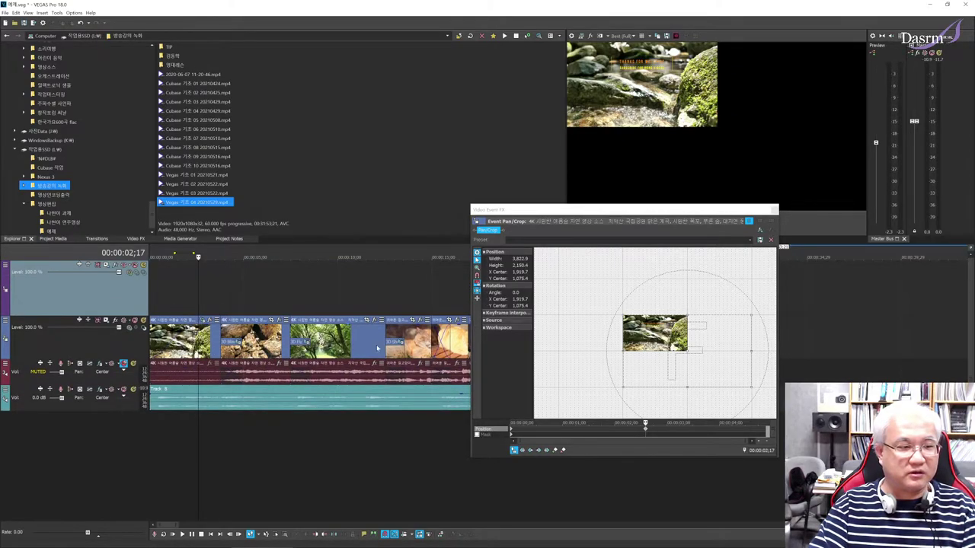
Move the Event Pan/Crop window aside and copy the sky event from the lower video track to the start of the new track
{"action": "left_click_drag", "start_coordinate": [623, 223], "coordinate": [793, 276]}
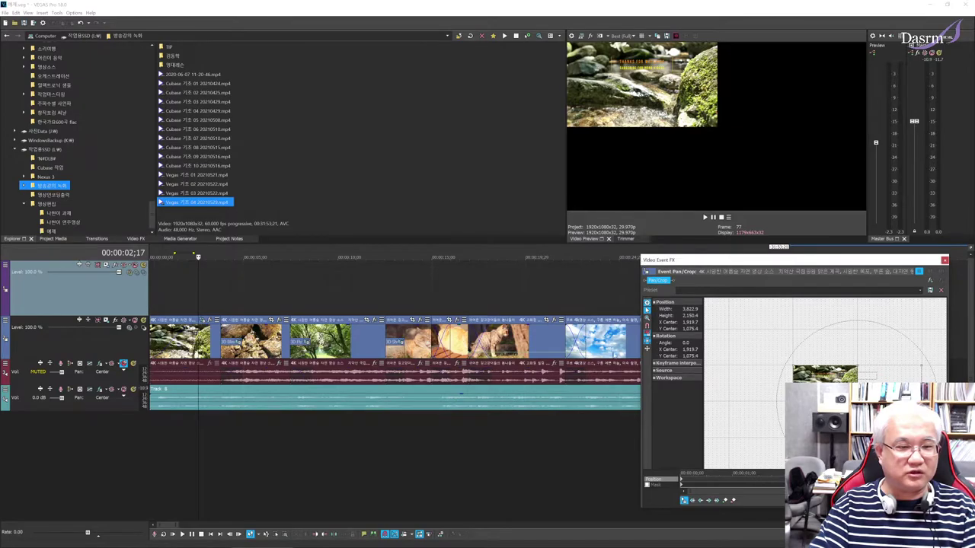
{"action": "left_click", "coordinate": [599, 337]}
{"action": "left_click_drag", "start_coordinate": [379, 299], "coordinate": [185, 296]}
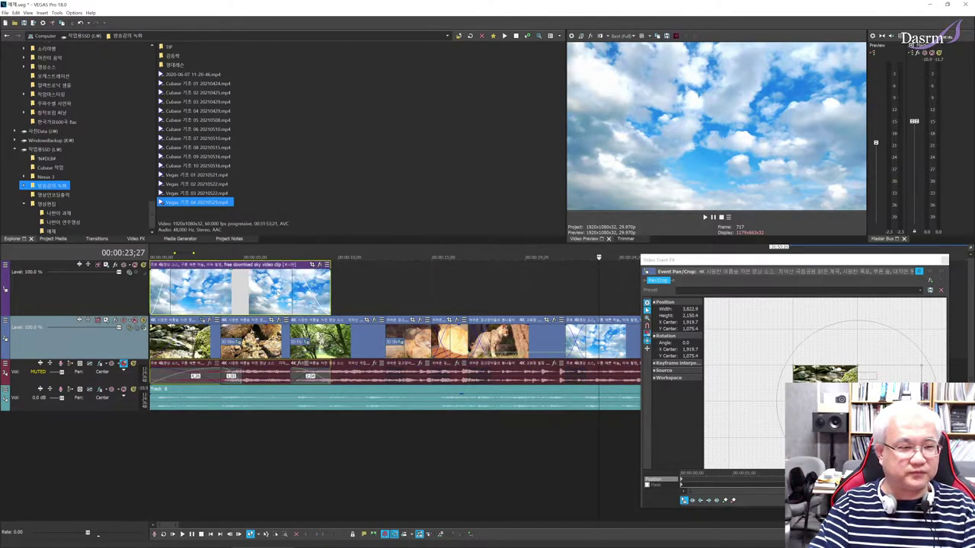
Open Event Pan/Crop for the copied sky event at 00:00:02;03 and enlarge its crop frame about its centre to about 3,240 by 1,822
{"action": "left_click", "coordinate": [191, 299]}
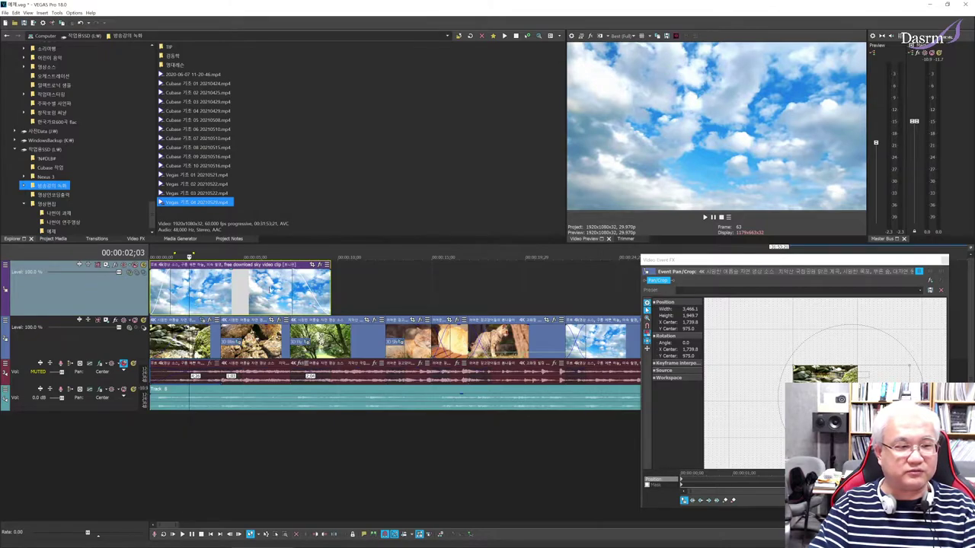
{"action": "left_click", "coordinate": [312, 264]}
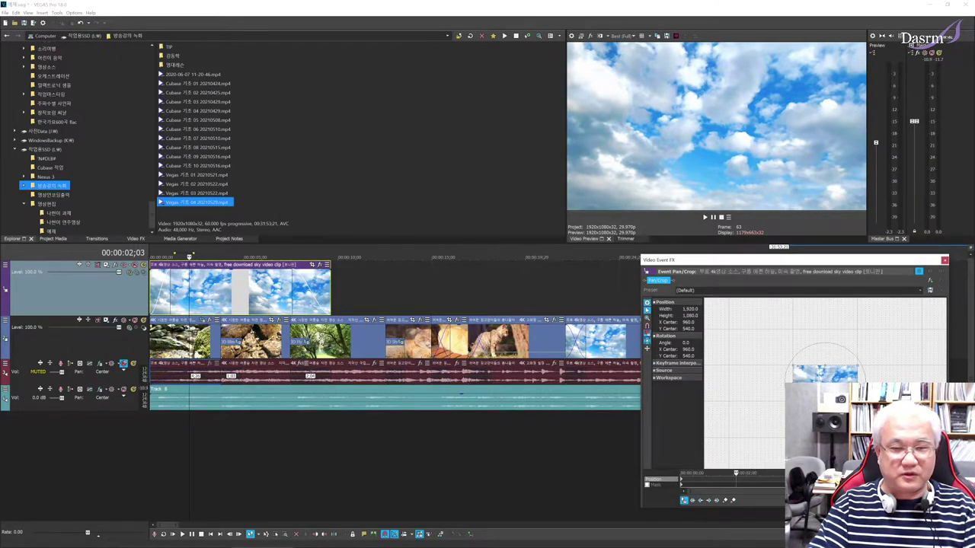
{"action": "scroll", "coordinate": [822, 365], "scroll_direction": "down", "scroll_amount": 10}
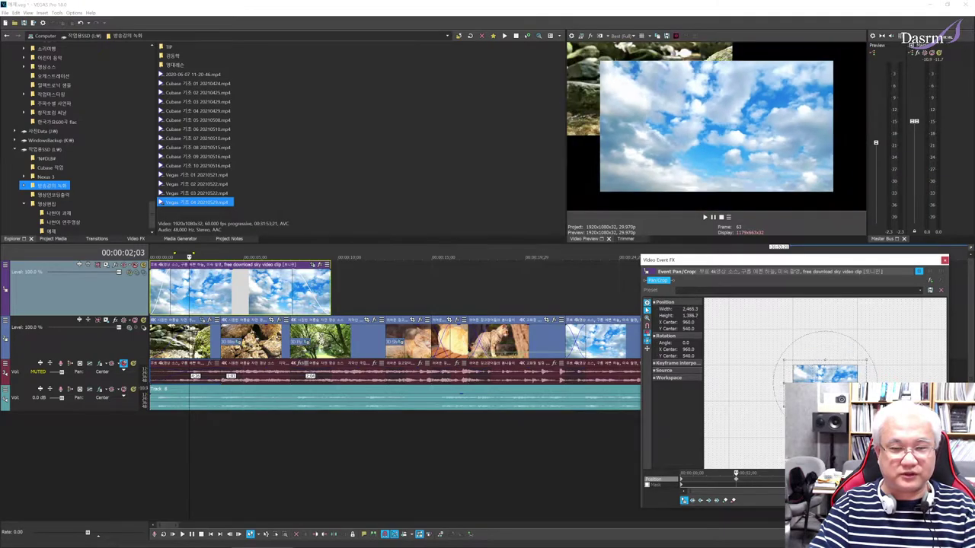
{"action": "scroll", "coordinate": [822, 365], "scroll_direction": "down", "scroll_amount": 2}
{"action": "scroll", "coordinate": [822, 365], "scroll_direction": "up", "scroll_amount": 6}
{"action": "scroll", "coordinate": [825, 358], "scroll_direction": "up", "scroll_amount": 2}
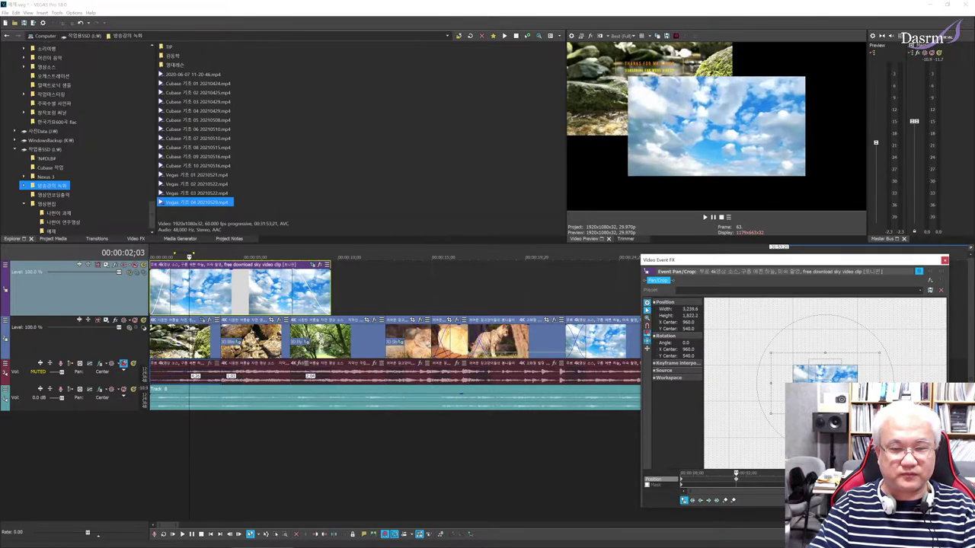
Enlarge the sky event's crop frame to about 3,832 by 2,156 and centre it at about 1,922, 17, placing the sky in the lower-left quarter
{"action": "left_click_drag", "start_coordinate": [824, 358], "coordinate": [859, 377]}
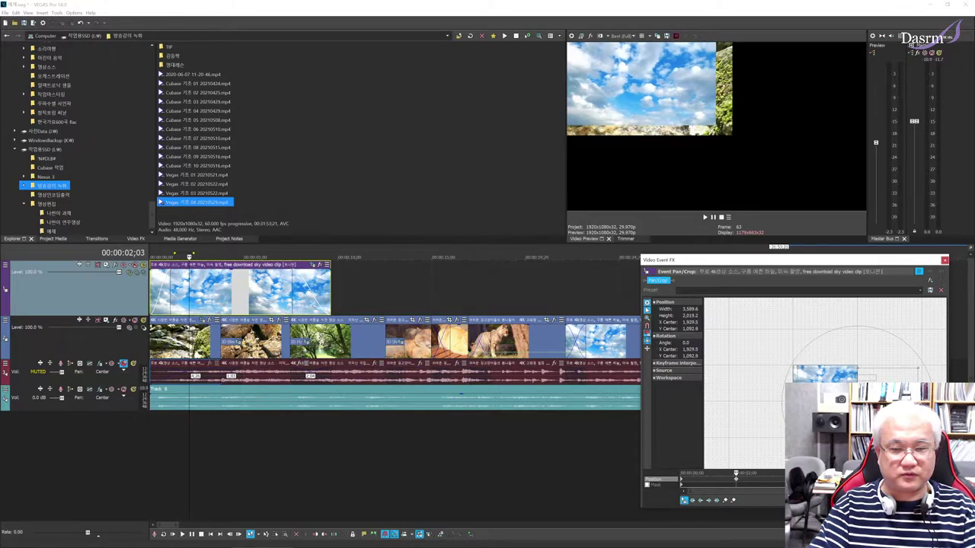
{"action": "left_click_drag", "start_coordinate": [917, 368], "coordinate": [922, 371]}
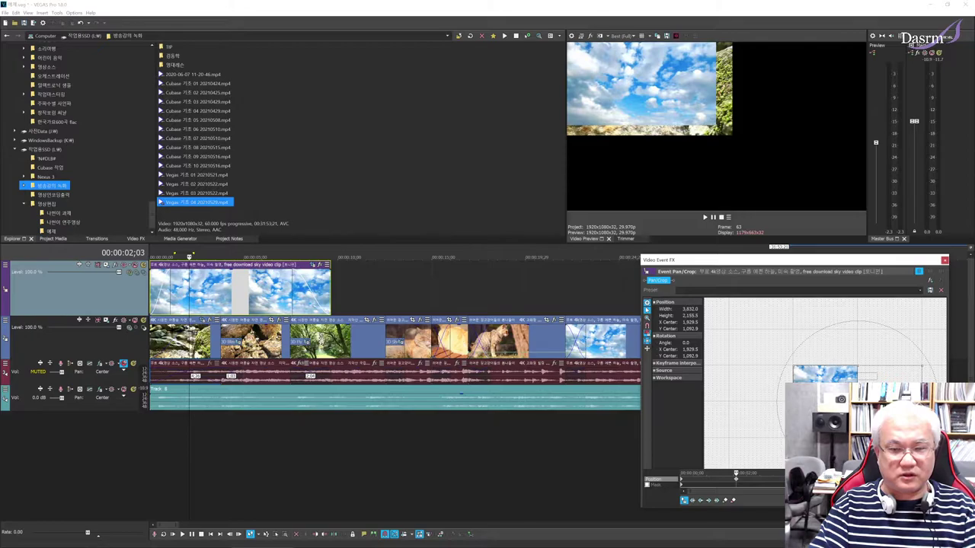
{"action": "left_click_drag", "start_coordinate": [857, 377], "coordinate": [846, 341]}
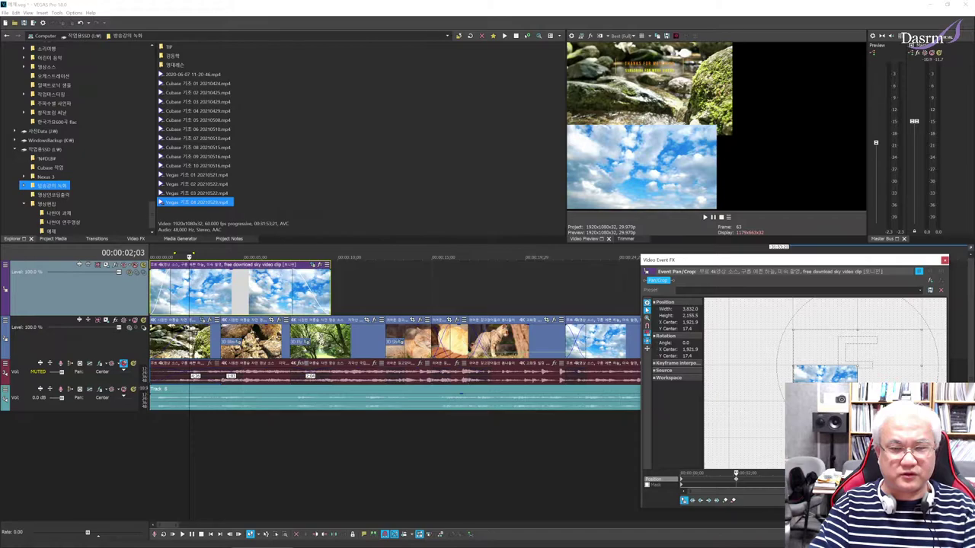
Check the layered picture at 00:00:04;26, 00:00:03;00 and 00:00:02;16, and close the Event Pan/Crop window
{"action": "left_click", "coordinate": [242, 304]}
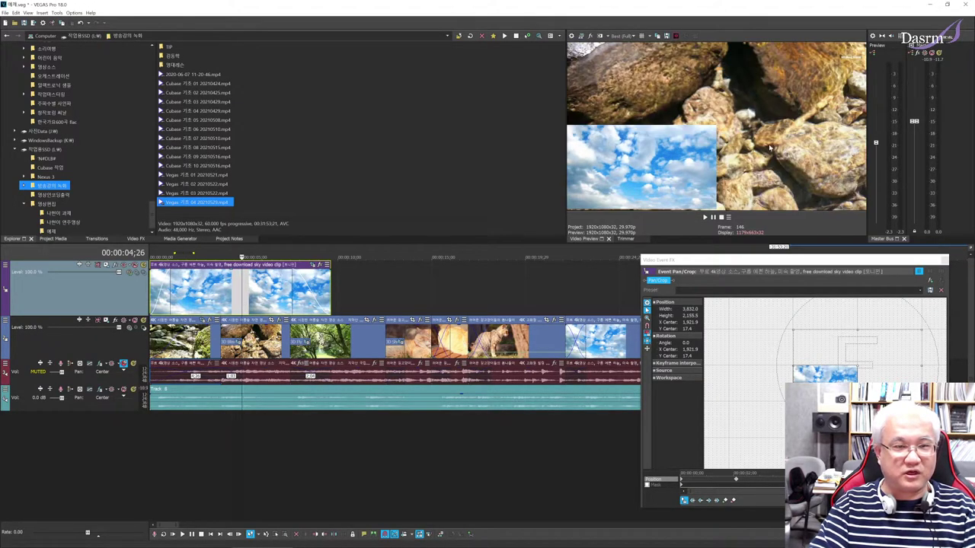
{"action": "left_click", "coordinate": [206, 434]}
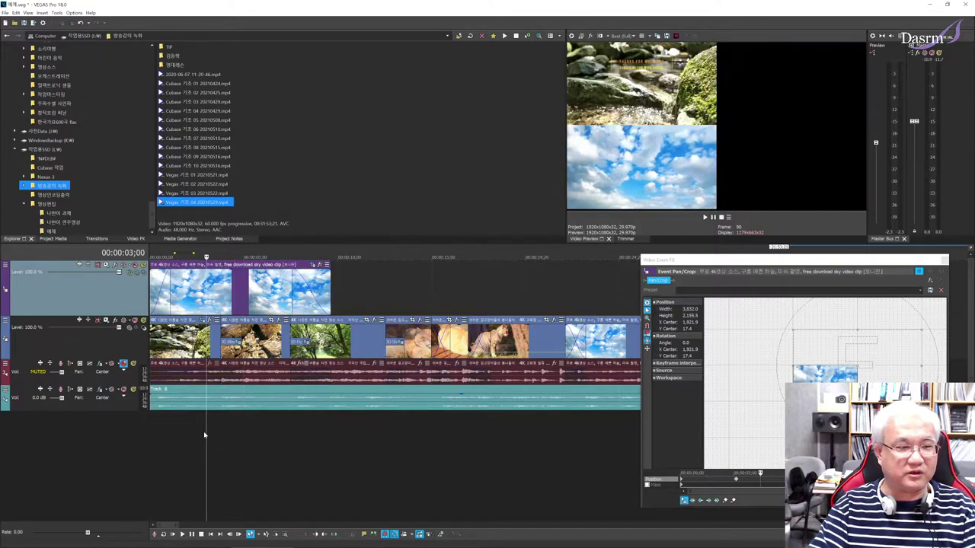
{"action": "left_click", "coordinate": [199, 434]}
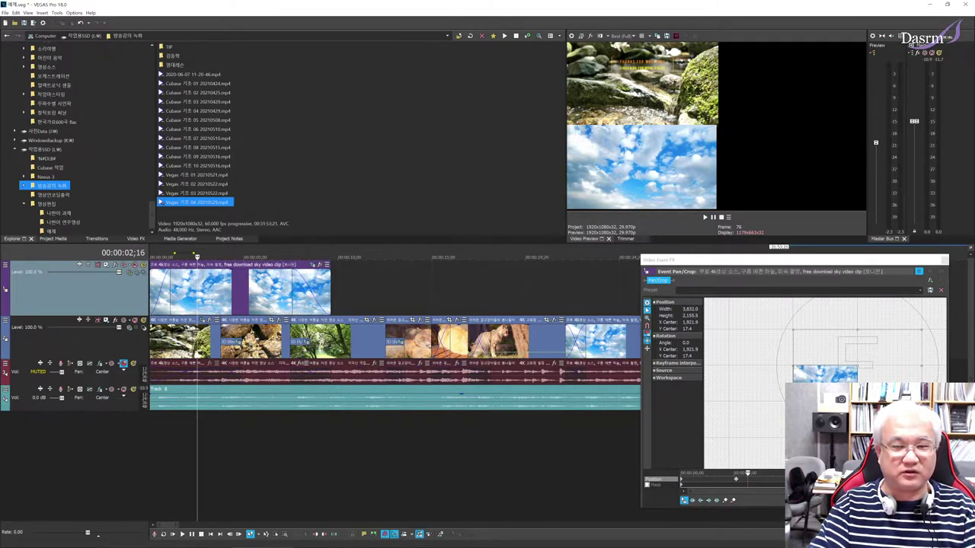
{"action": "left_click", "coordinate": [944, 258]}
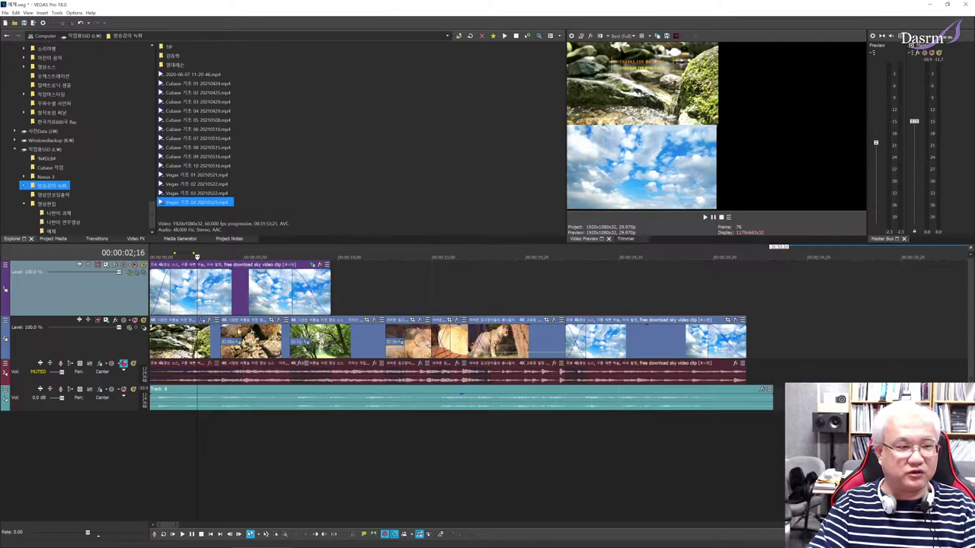
Readjust the first event's crop frame to about 3,844 by 2,162, centred at about 1,930, 1,079, and close its Event Pan/Crop window
{"action": "left_click", "coordinate": [207, 320]}
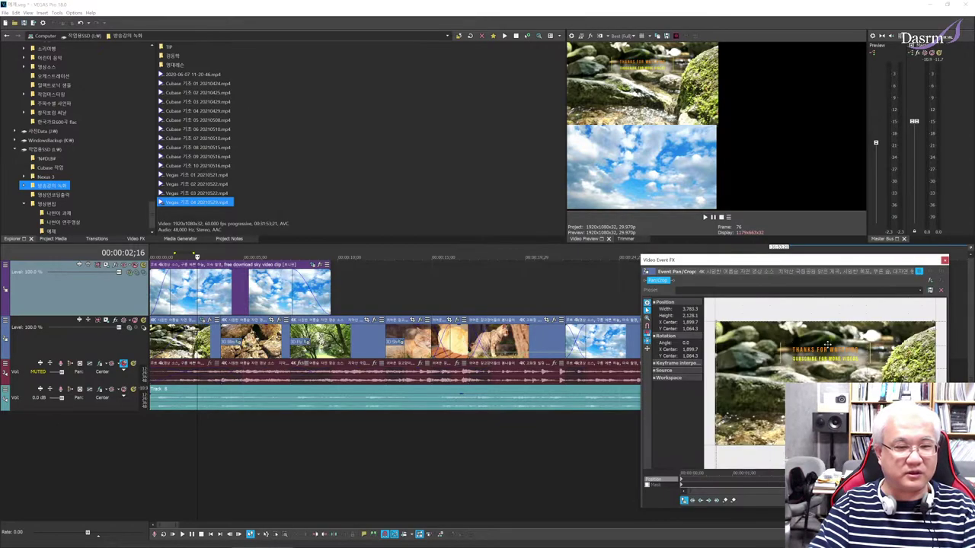
{"action": "scroll", "coordinate": [865, 376], "scroll_direction": "down", "scroll_amount": 5}
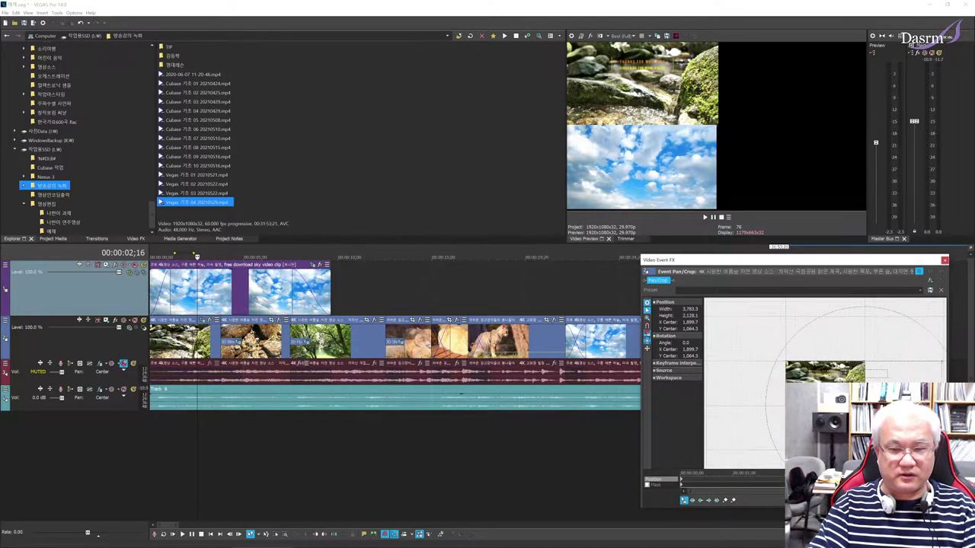
{"action": "left_click_drag", "start_coordinate": [918, 350], "coordinate": [922, 373]}
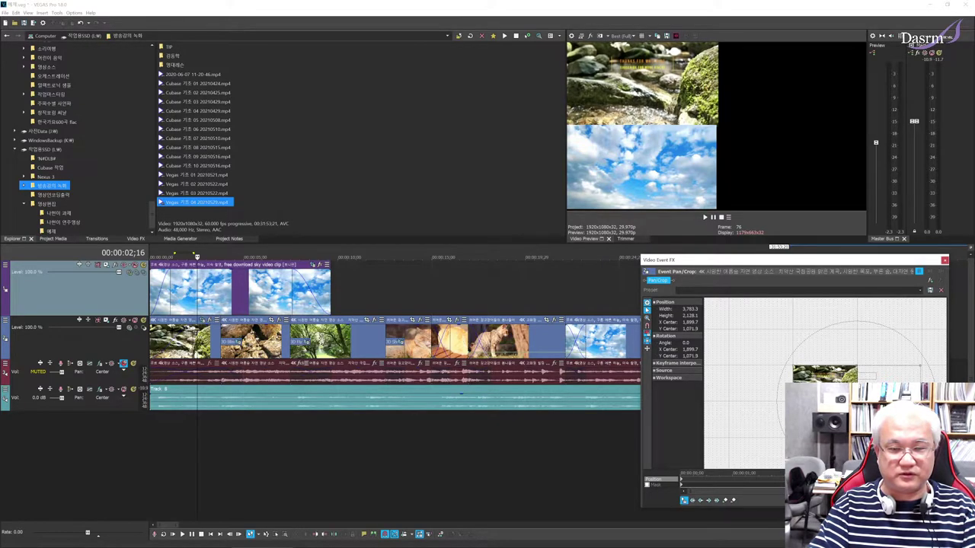
{"action": "left_click_drag", "start_coordinate": [825, 373], "coordinate": [827, 373]}
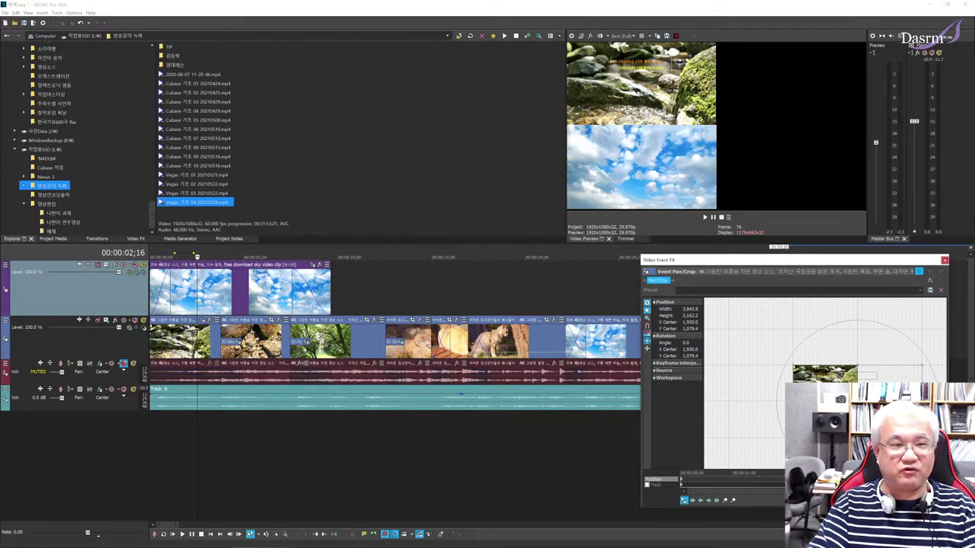
{"action": "left_click", "coordinate": [944, 260]}
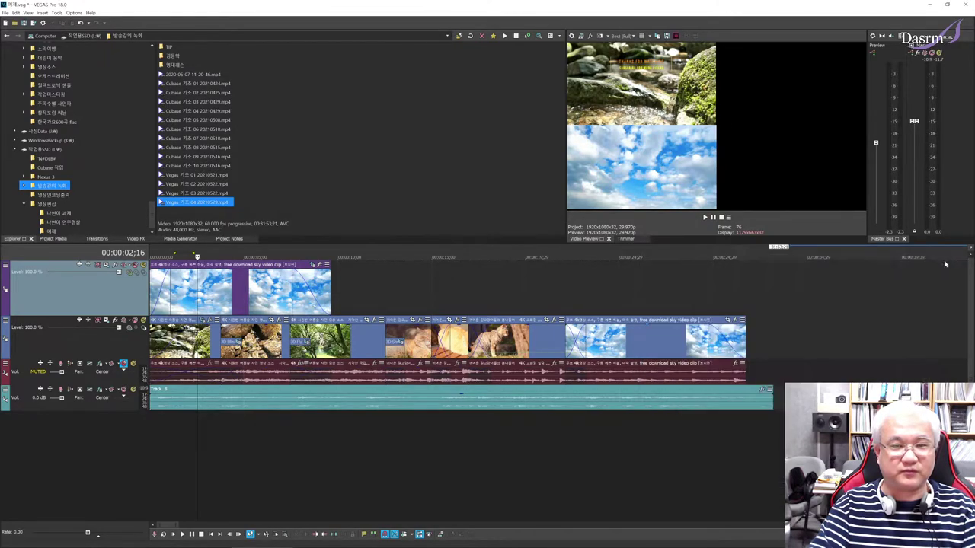
Review the copied sky event's crop frame in Event Pan/Crop and close the window
{"action": "left_click", "coordinate": [313, 265]}
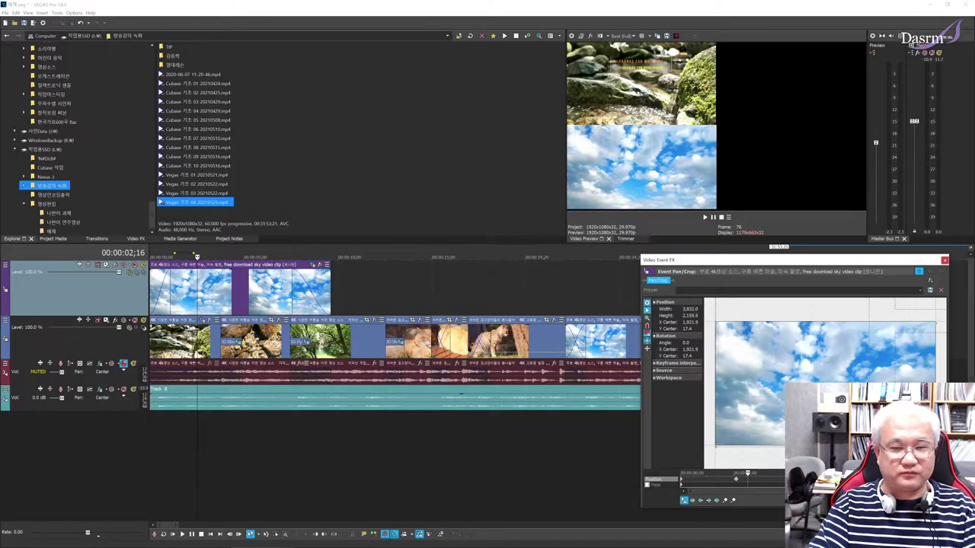
{"action": "scroll", "coordinate": [825, 380], "scroll_direction": "down", "scroll_amount": 5}
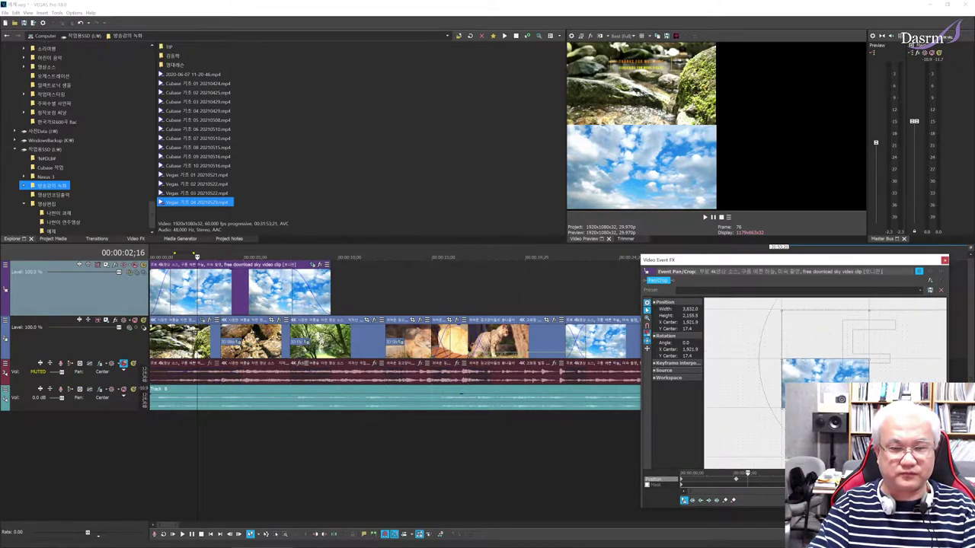
{"action": "scroll", "coordinate": [824, 373], "scroll_direction": "down", "scroll_amount": 1}
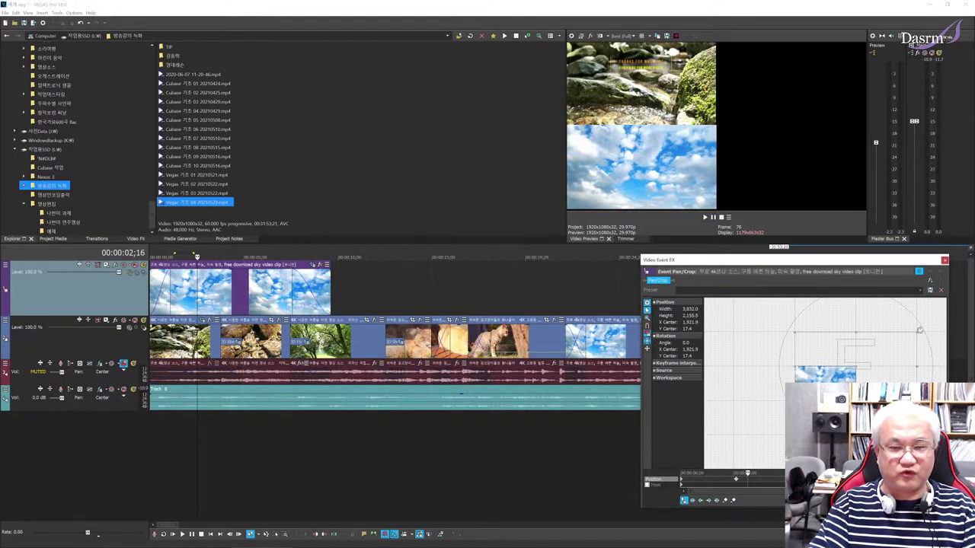
{"action": "left_click", "coordinate": [944, 261]}
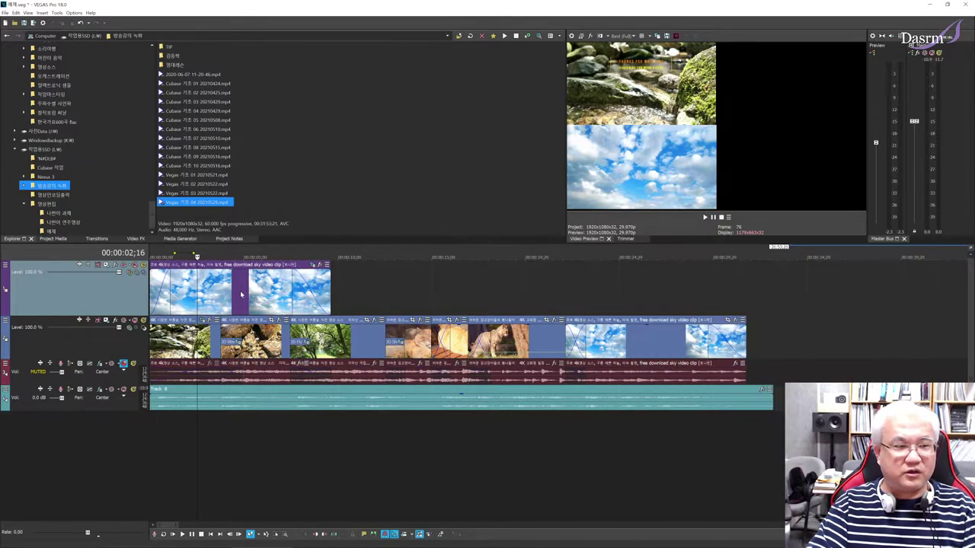
Delete the copied sky event from the upper video track
{"action": "left_click", "coordinate": [245, 296]}
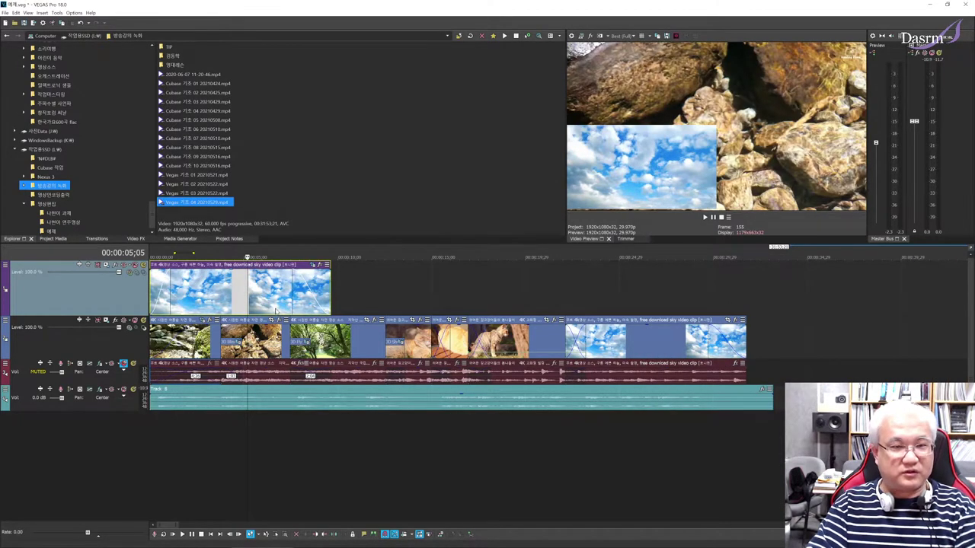
{"action": "key", "text": "Delete"}
Place the playhead at 00:00:02;21 and open Event Pan/Crop for the first event
{"action": "left_click", "coordinate": [200, 438]}
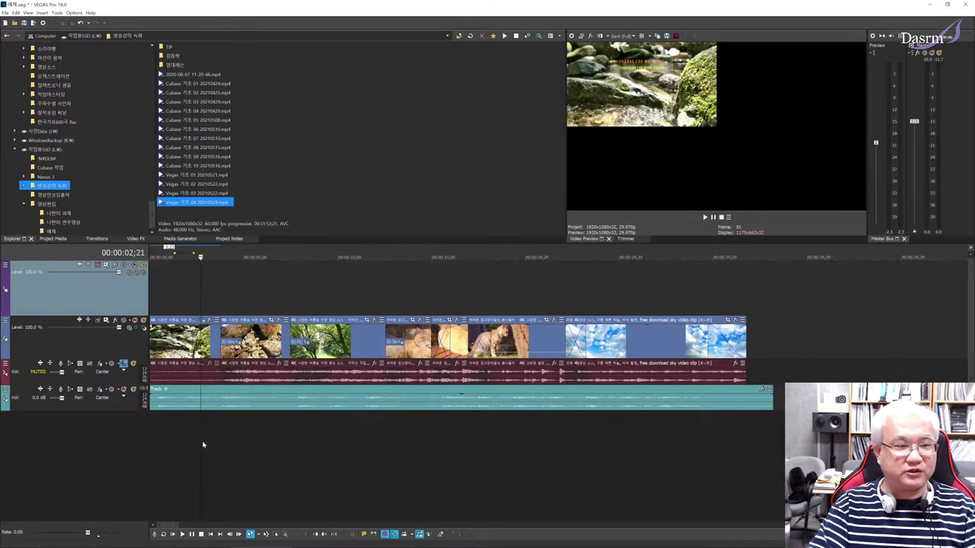
{"action": "left_click", "coordinate": [210, 320]}
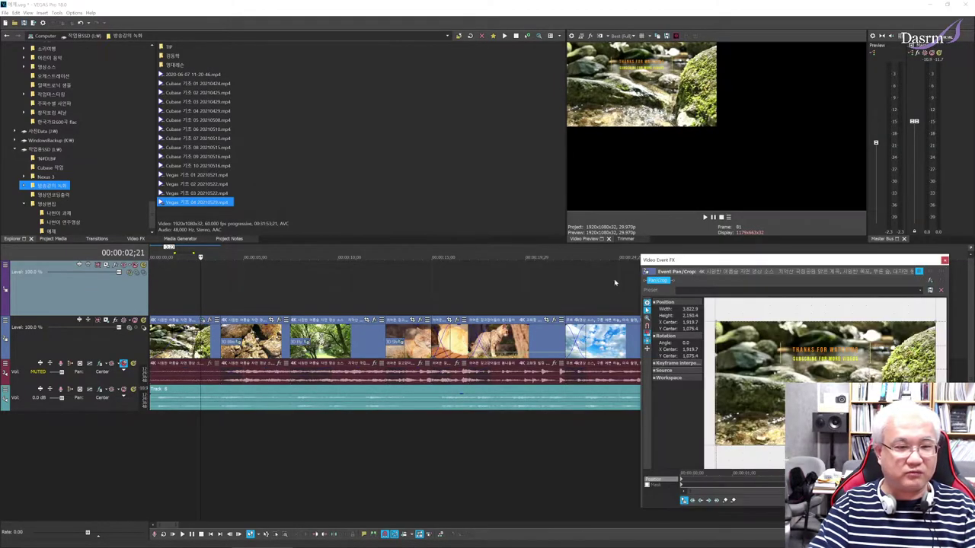
Reduce the first event's crop frame at 00:00:02;21 to about 1,939 by 1,091, centred at about 948, 540
{"action": "left_click_drag", "start_coordinate": [773, 258], "coordinate": [367, 79]}
{"action": "scroll", "coordinate": [460, 224], "scroll_direction": "down", "scroll_amount": 5}
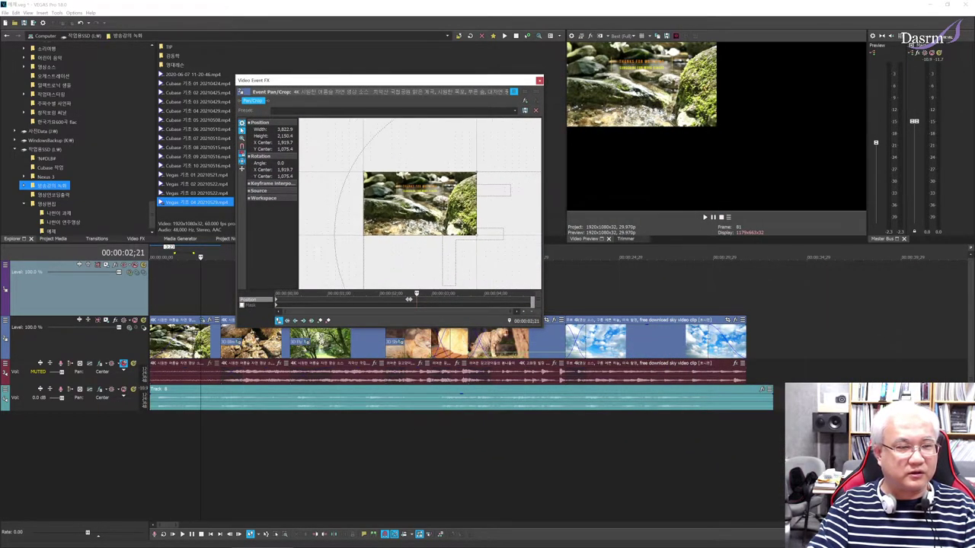
{"action": "scroll", "coordinate": [459, 224], "scroll_direction": "down", "scroll_amount": 2}
{"action": "left_click_drag", "start_coordinate": [503, 252], "coordinate": [481, 239]}
{"action": "scroll", "coordinate": [420, 204], "scroll_direction": "up", "scroll_amount": 5}
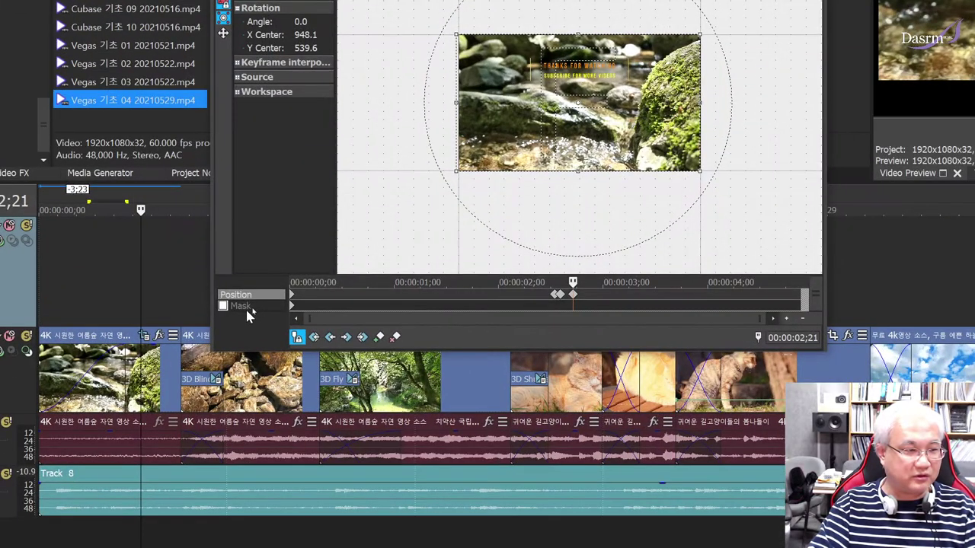
Examine the crop frame at each of the three later Position keyframes and close the Event Pan/Crop window
{"action": "left_click", "coordinate": [562, 301]}
{"action": "left_click", "coordinate": [572, 297]}
{"action": "left_click", "coordinate": [554, 302]}
{"action": "left_click", "coordinate": [564, 300]}
{"action": "left_click", "coordinate": [573, 298]}
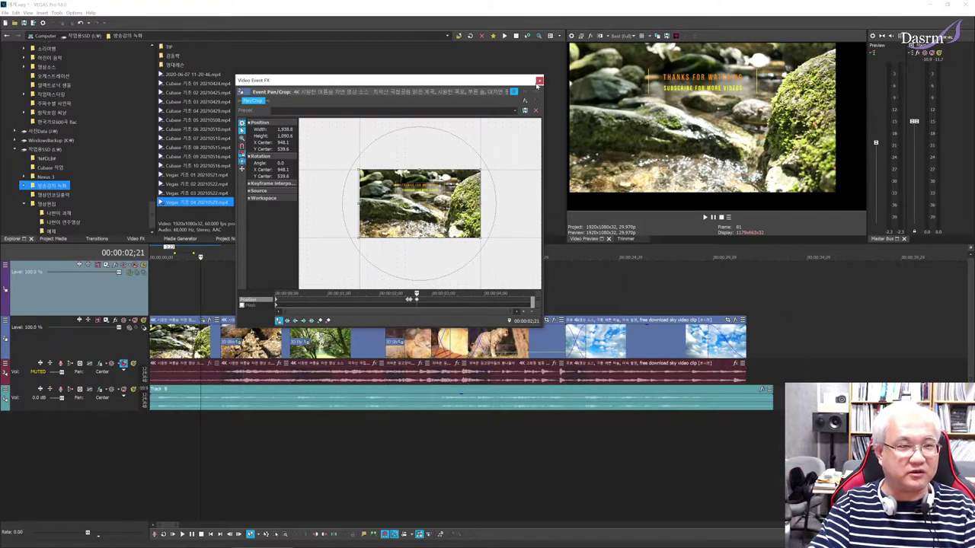
{"action": "left_click", "coordinate": [539, 81]}
Play the first event from near its start to check the crop animation, and check its Event Pan/Crop keyframes again
{"action": "left_click_drag", "start_coordinate": [170, 297], "coordinate": [184, 295]}
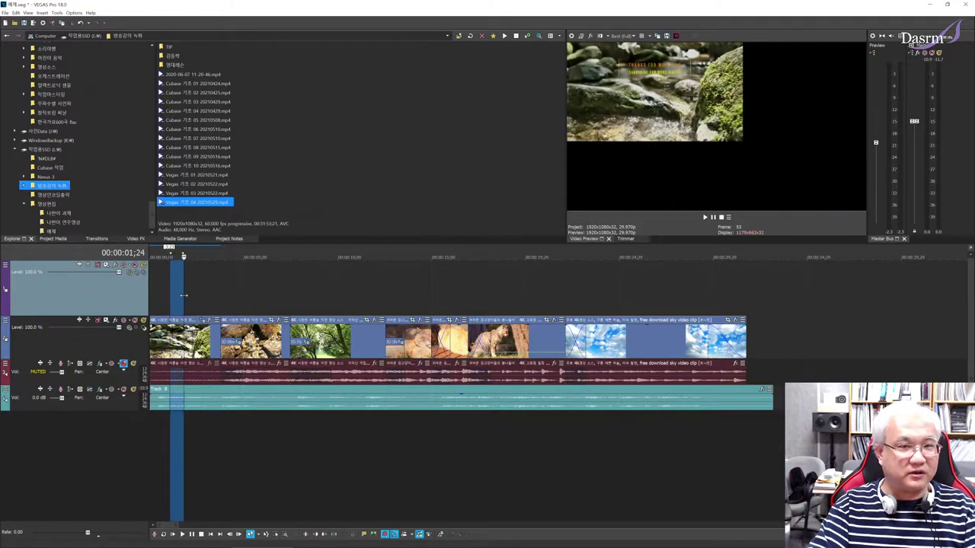
{"action": "left_click", "coordinate": [155, 296]}
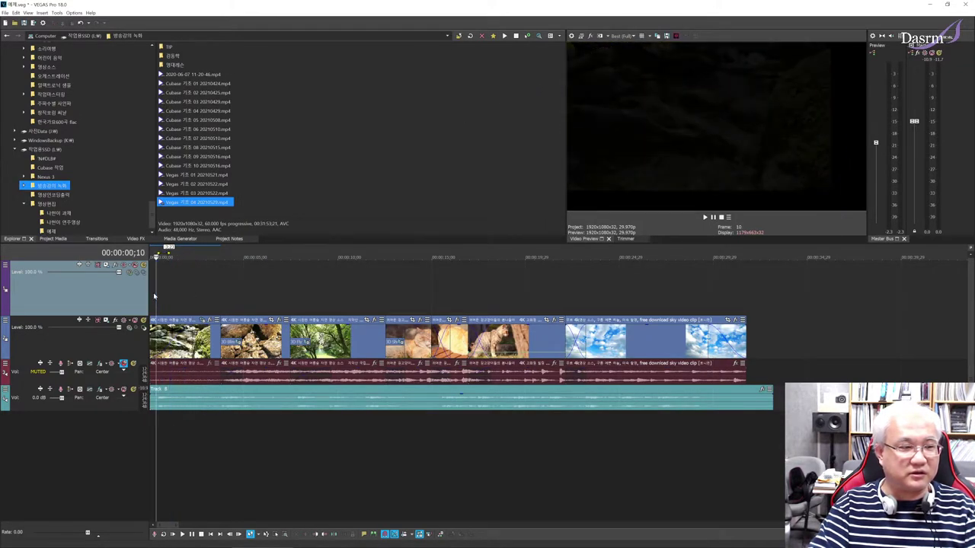
{"action": "left_click", "coordinate": [154, 296]}
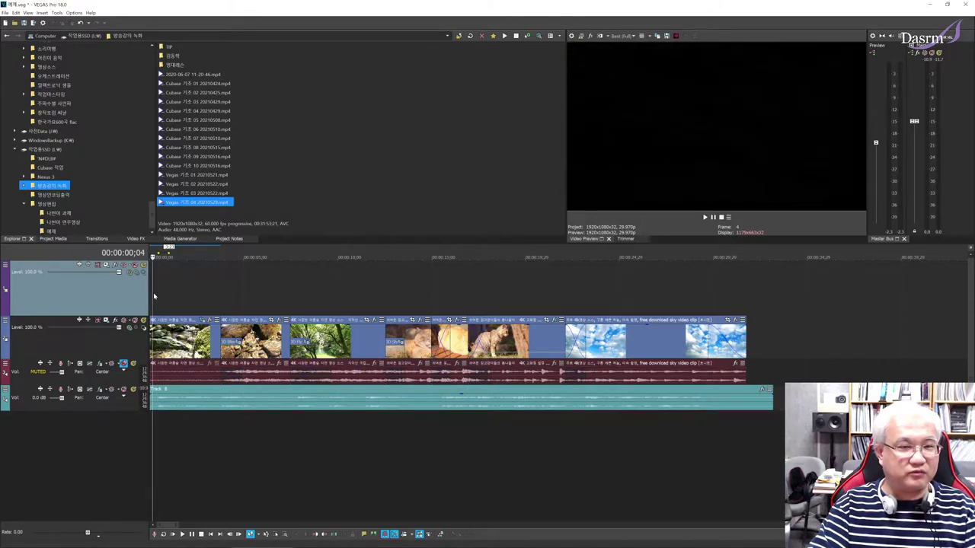
{"action": "key", "text": "space"}
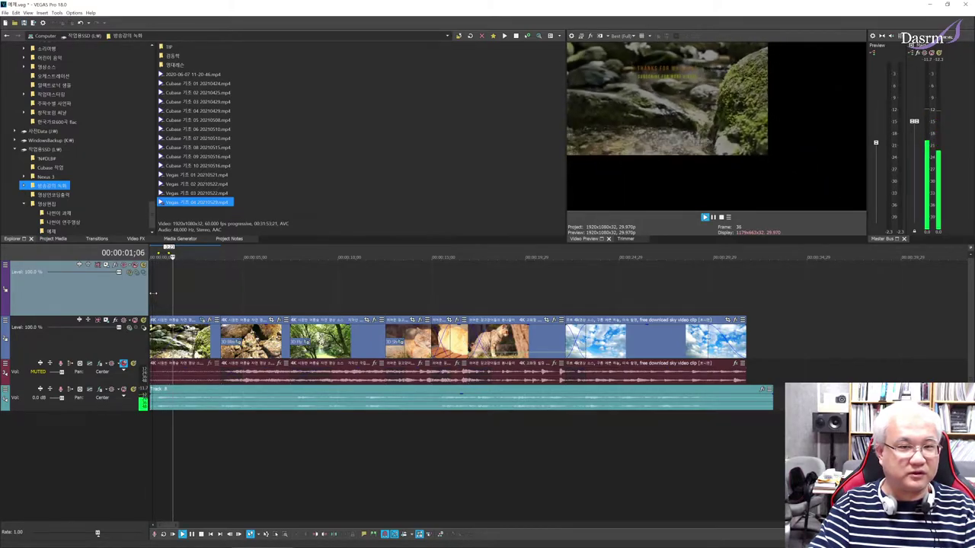
{"action": "key", "text": "space"}
{"action": "key", "text": "space"}
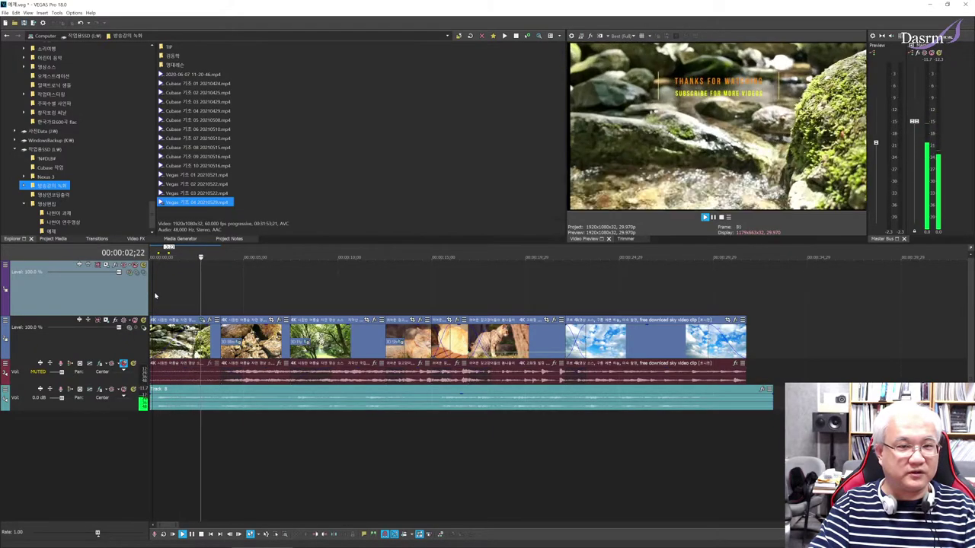
{"action": "key", "text": "space"}
{"action": "key", "text": "space"}
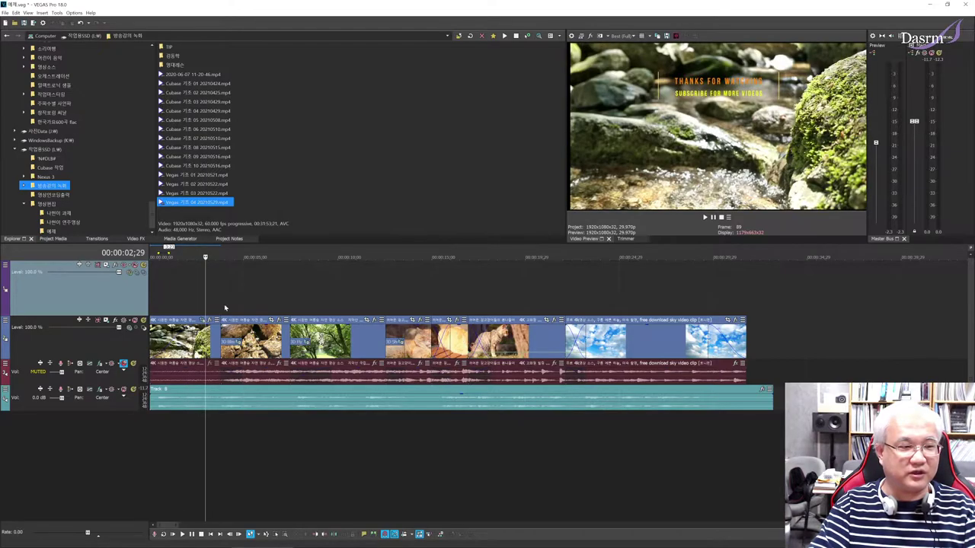
{"action": "left_click", "coordinate": [203, 320]}
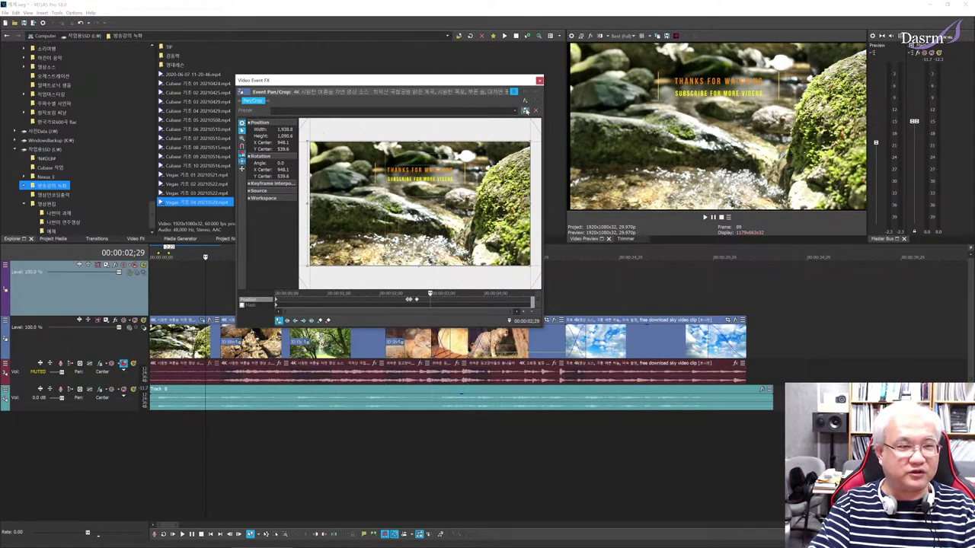
{"action": "left_click", "coordinate": [539, 80]}
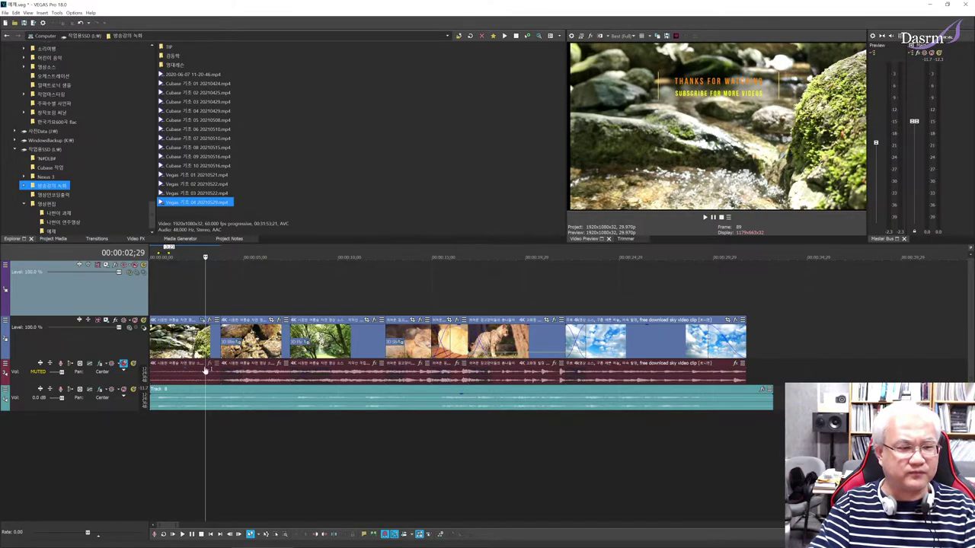
Delete the three later Position keyframes from the first event's Event Pan/Crop and close the window
{"action": "left_click", "coordinate": [268, 303]}
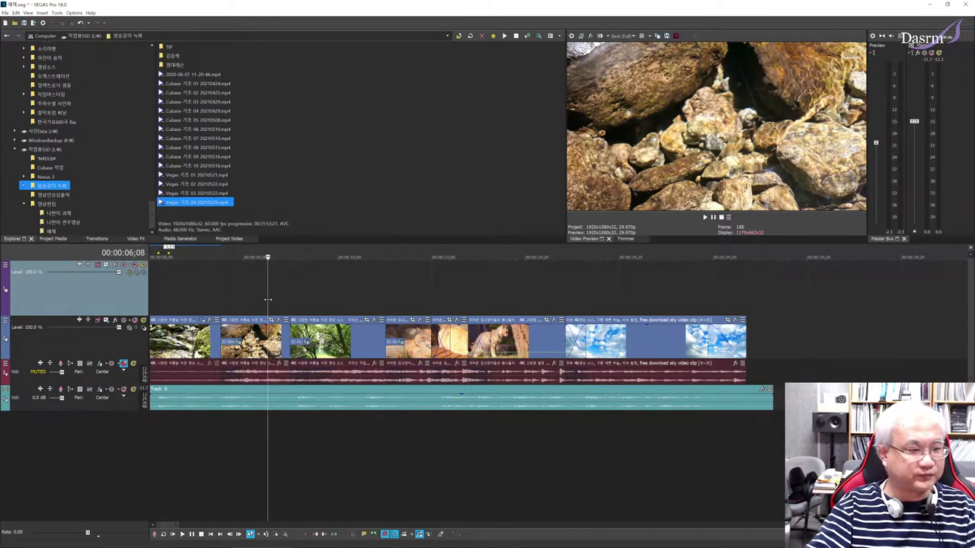
{"action": "left_click", "coordinate": [352, 302]}
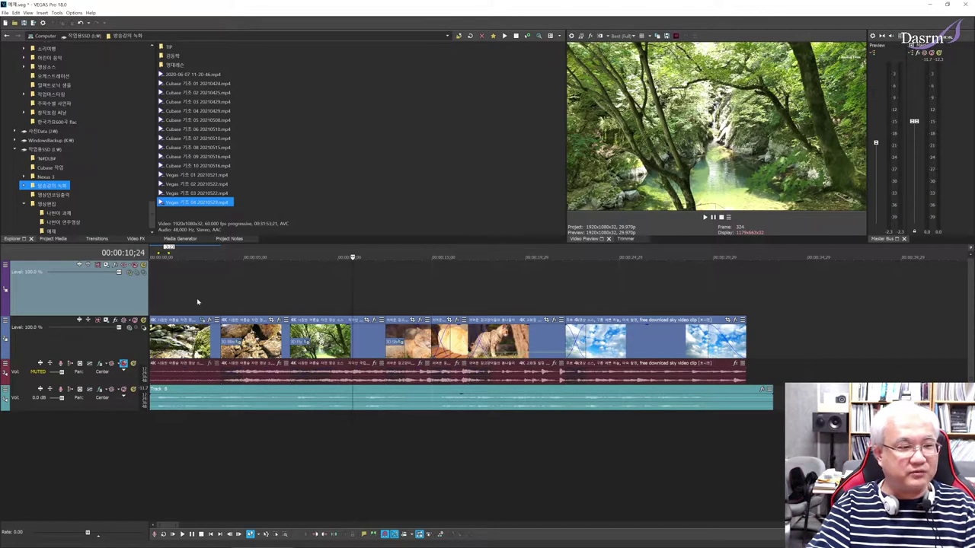
{"action": "left_click", "coordinate": [196, 302]}
{"action": "left_click", "coordinate": [181, 305]}
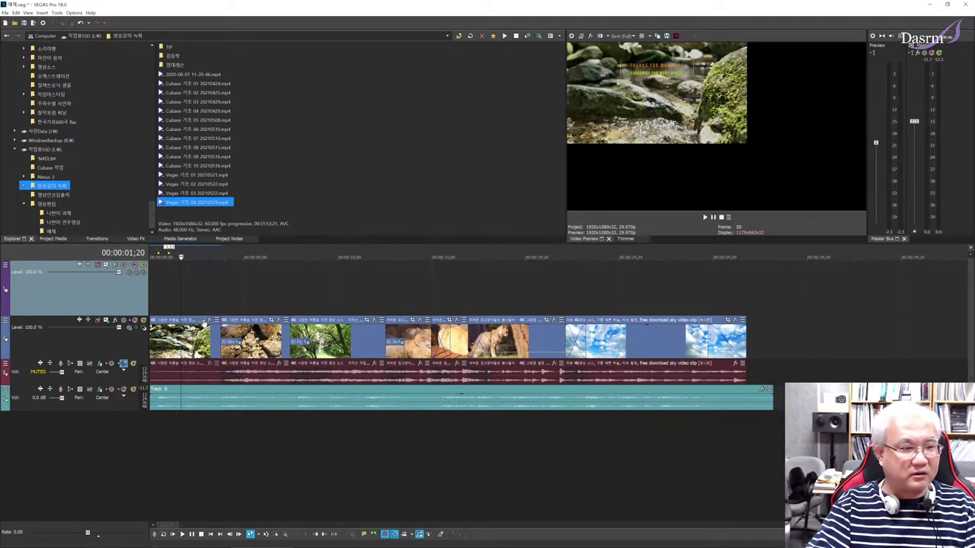
{"action": "left_click", "coordinate": [204, 321]}
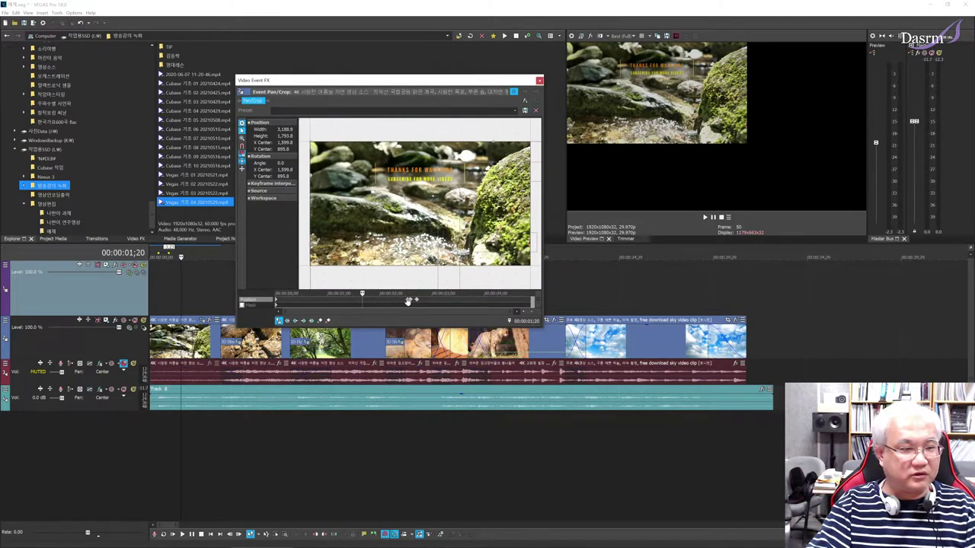
{"action": "right_click", "coordinate": [408, 302]}
{"action": "left_click", "coordinate": [426, 314]}
{"action": "right_click", "coordinate": [411, 302]}
{"action": "left_click", "coordinate": [427, 329]}
{"action": "right_click", "coordinate": [416, 303]}
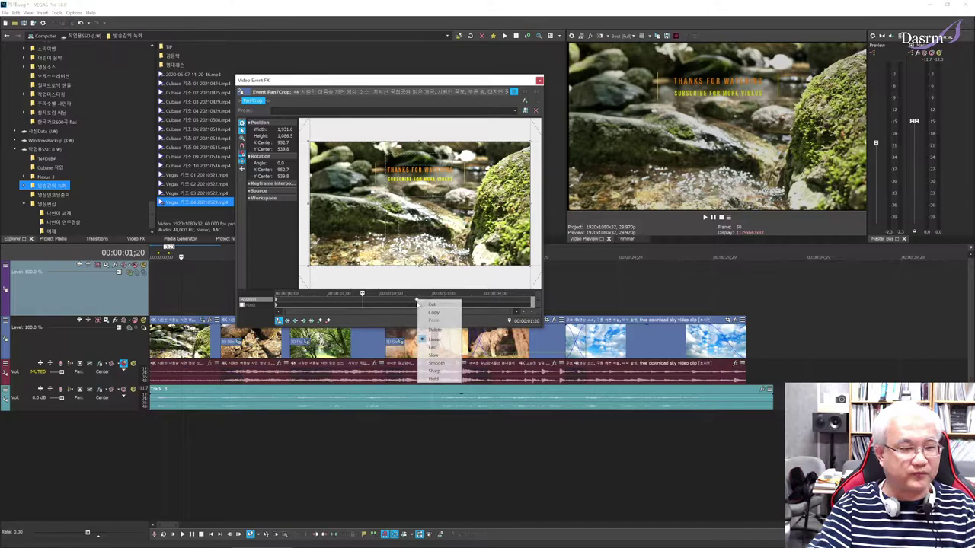
{"action": "left_click", "coordinate": [430, 330]}
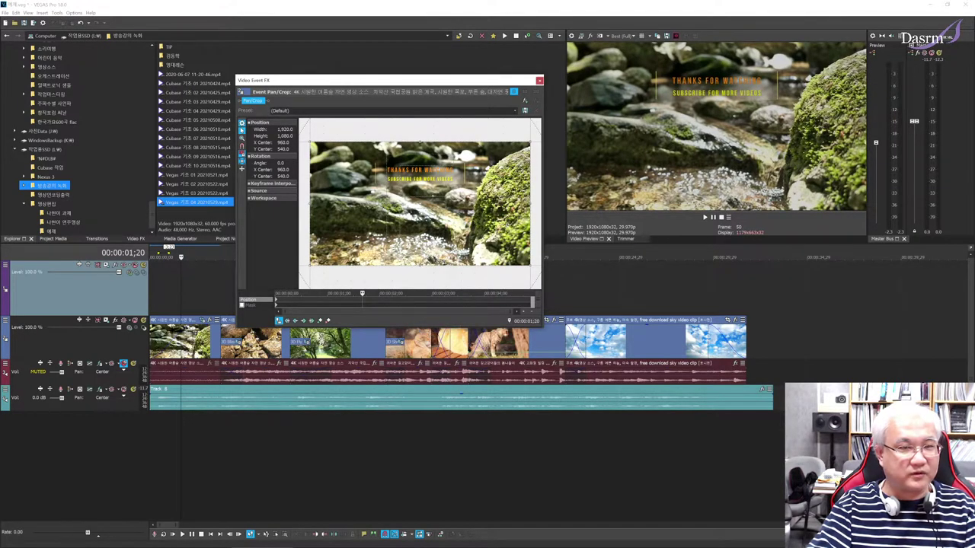
{"action": "left_click", "coordinate": [539, 80]}
Scrub through the first two events, including the 3D Blinds transition, to examine the picture in the preview
{"action": "left_click", "coordinate": [196, 299]}
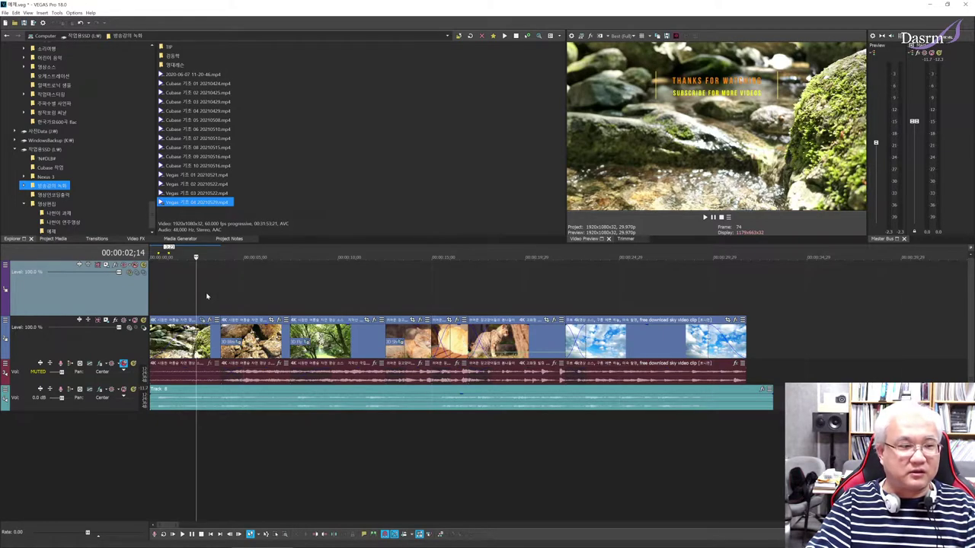
{"action": "left_click", "coordinate": [243, 294]}
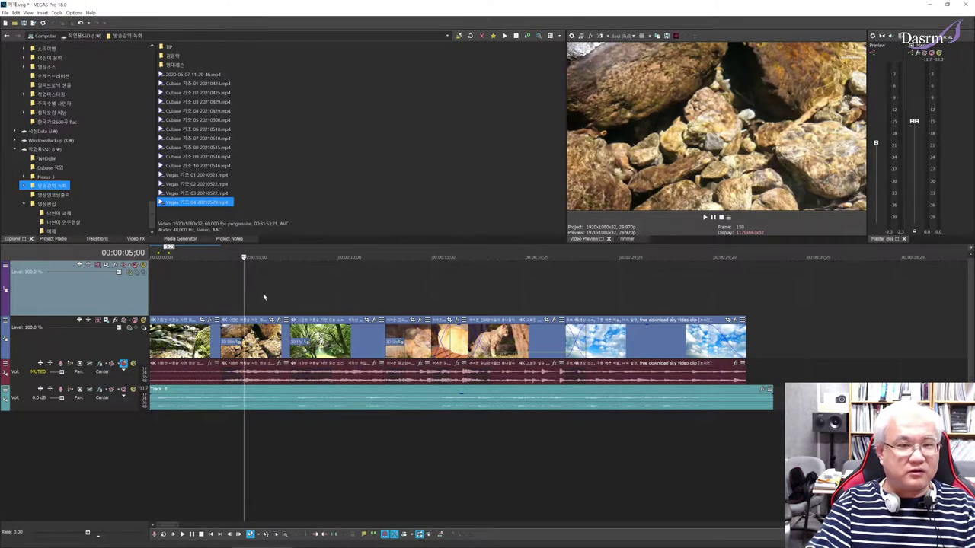
{"action": "left_click", "coordinate": [245, 294]}
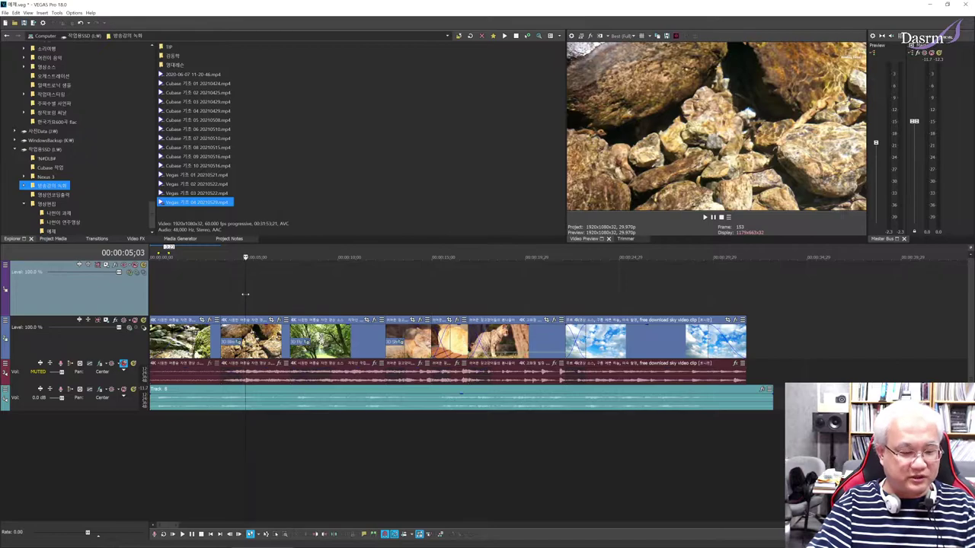
{"action": "scroll", "coordinate": [245, 294], "scroll_direction": "up", "scroll_amount": 3}
{"action": "left_click", "coordinate": [355, 302]}
{"action": "left_click", "coordinate": [332, 303]}
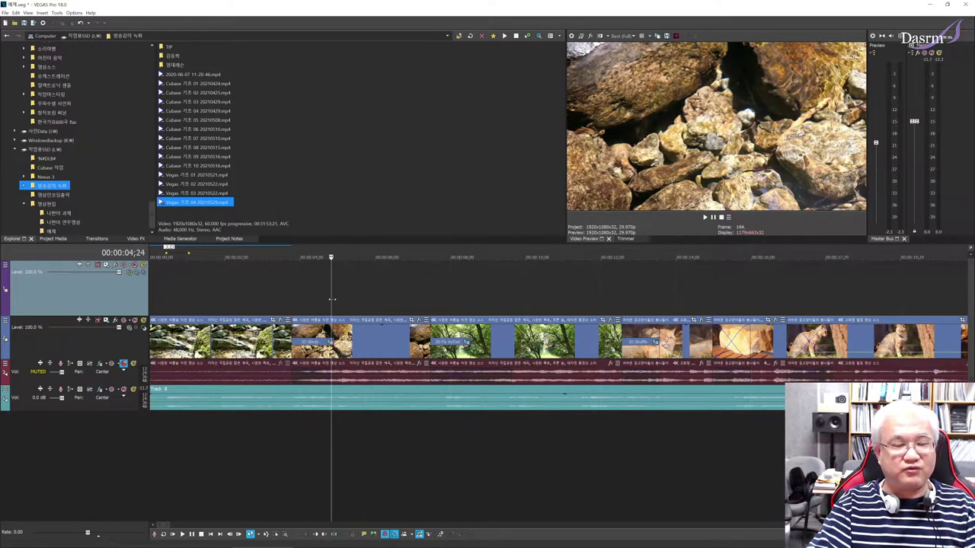
{"action": "left_click", "coordinate": [316, 301]}
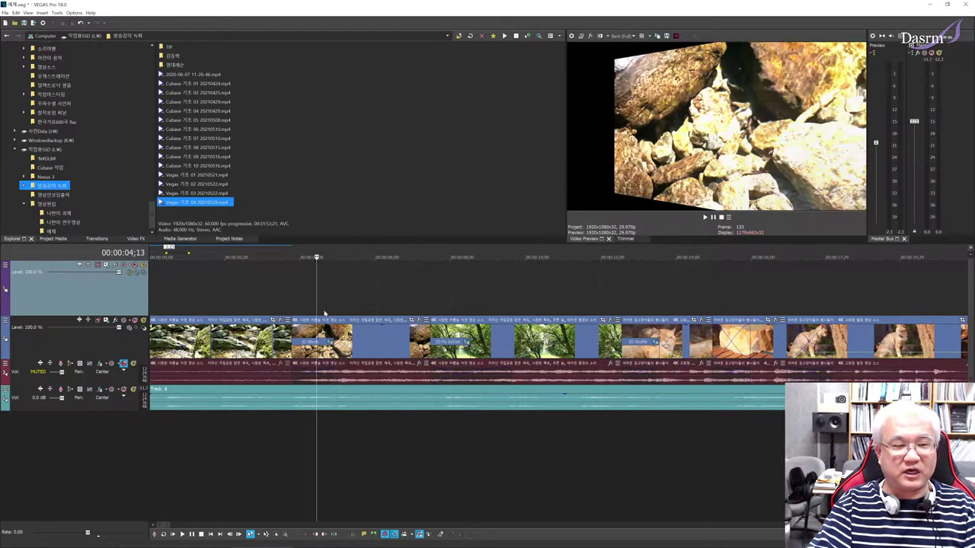
{"action": "left_click", "coordinate": [351, 311]}
{"action": "left_click", "coordinate": [363, 307]}
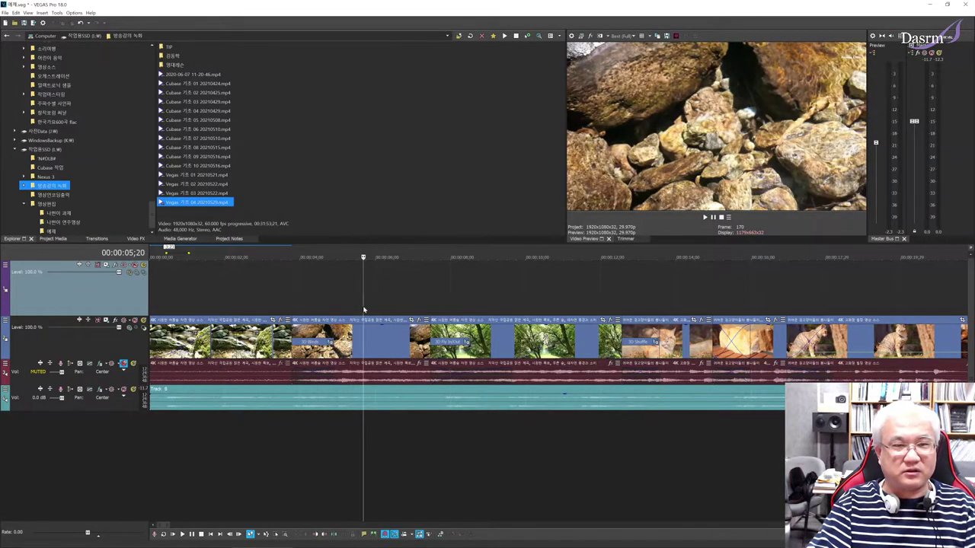
{"action": "left_click", "coordinate": [341, 305]}
{"action": "left_click", "coordinate": [356, 307]}
{"action": "left_click", "coordinate": [370, 308]}
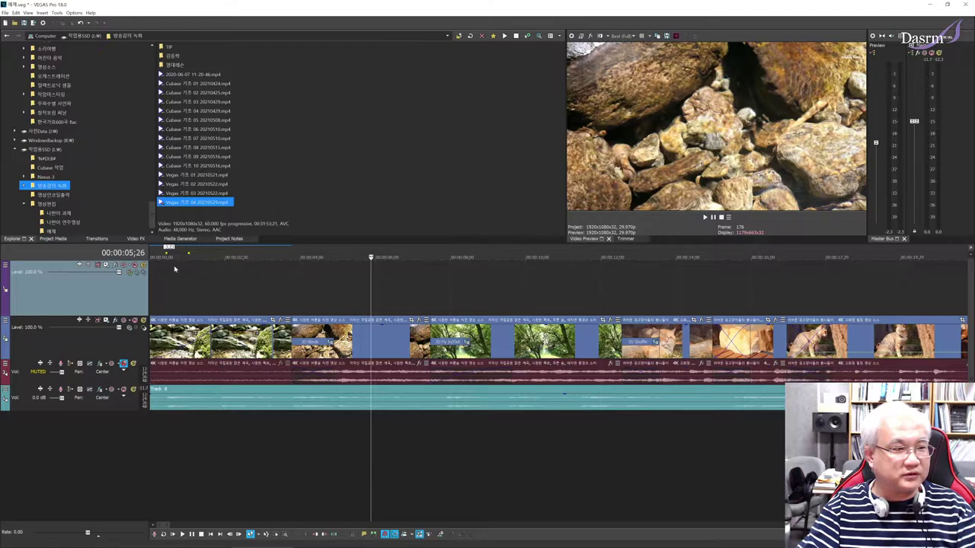
Browse the Video FX plug-ins, examining the presets of Black Bar Fill, Bézier Masking and Bump Map
{"action": "left_click", "coordinate": [136, 239]}
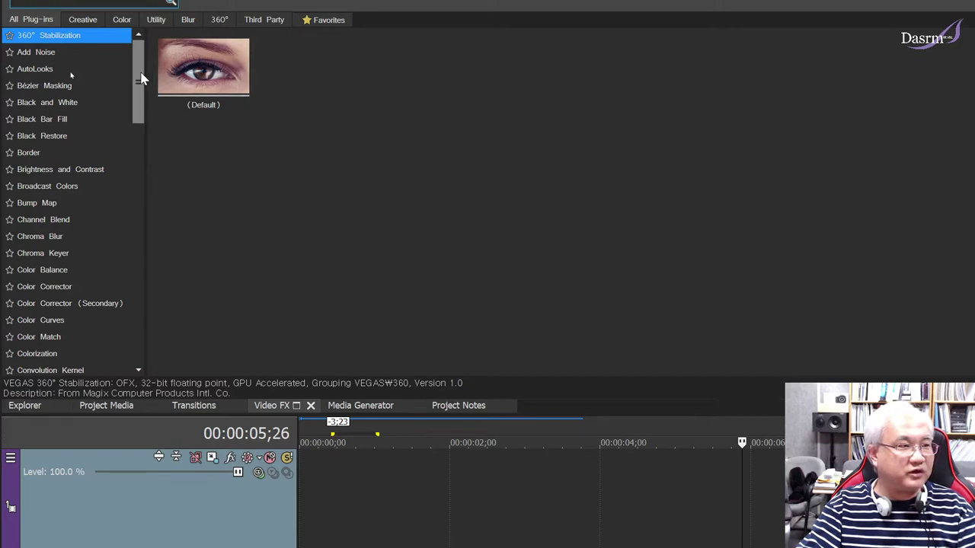
{"action": "left_click_drag", "start_coordinate": [70, 74], "coordinate": [68, 93]}
{"action": "left_click_drag", "start_coordinate": [137, 116], "coordinate": [134, 68]}
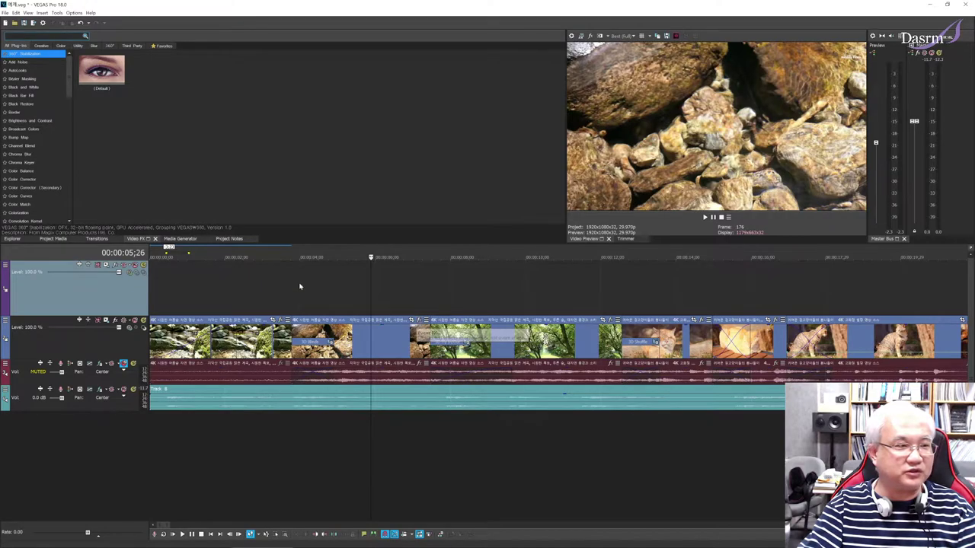
{"action": "left_click", "coordinate": [23, 95]}
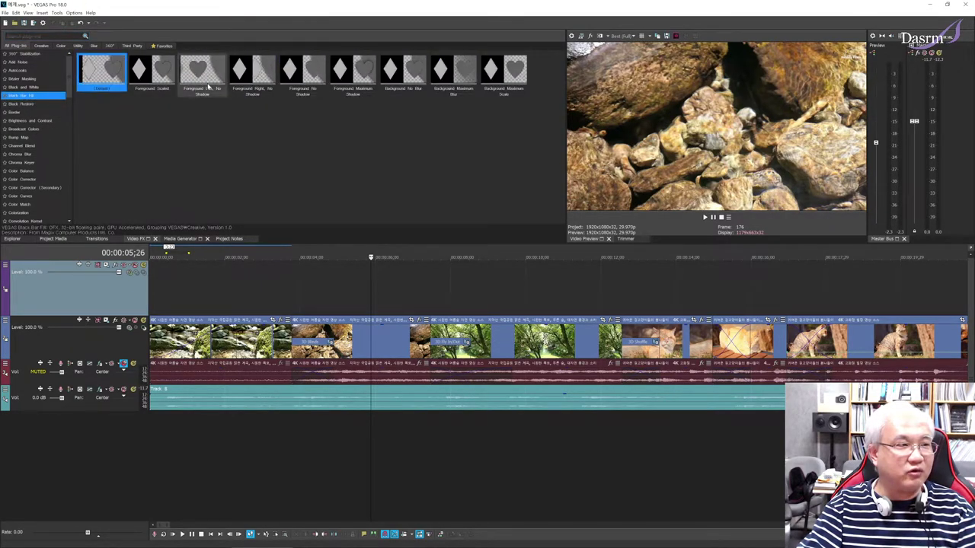
{"action": "left_click", "coordinate": [23, 78]}
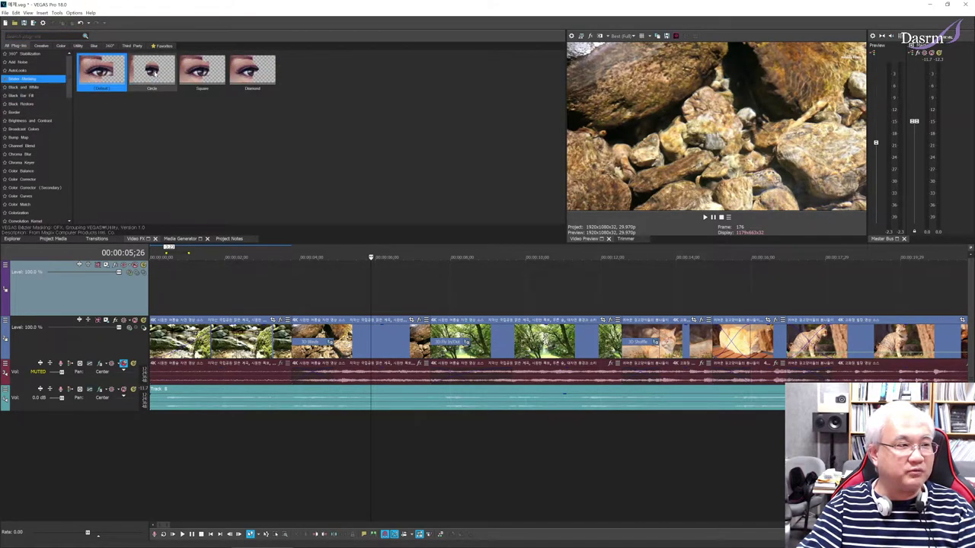
{"action": "left_click", "coordinate": [251, 76]}
{"action": "left_click_drag", "start_coordinate": [316, 189], "coordinate": [270, 93]}
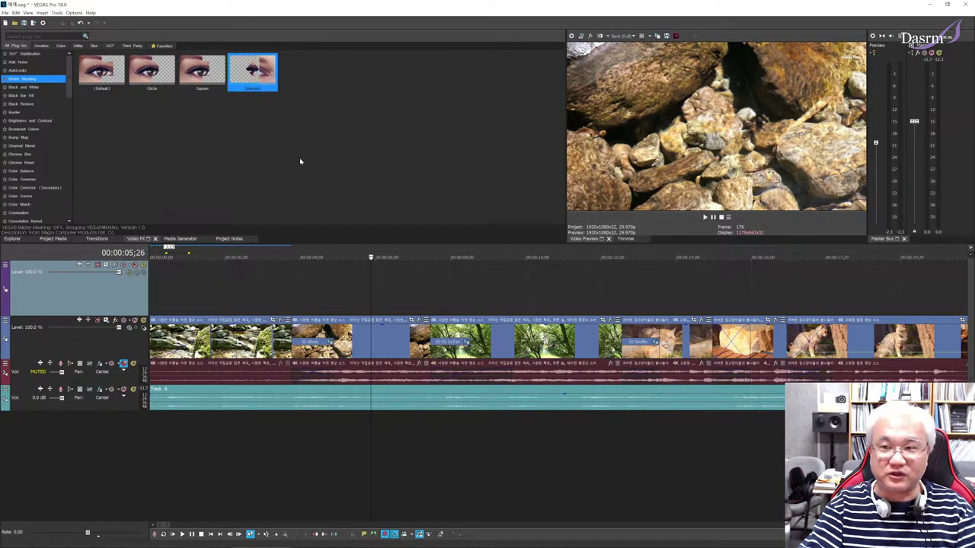
{"action": "left_click", "coordinate": [35, 138]}
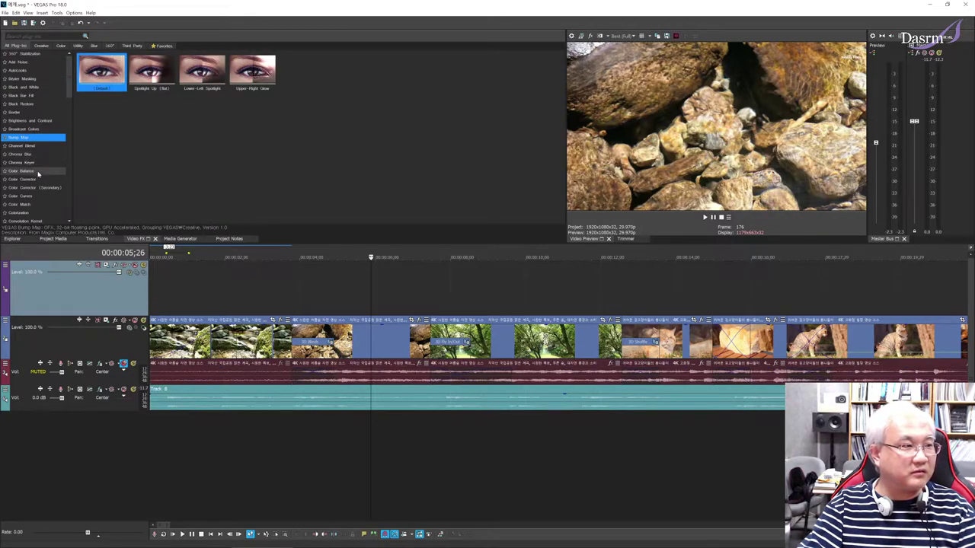
Browse the Media Generator presets for Checkerboard, Color Gradient, Credit Roll, Noise Texture and Solid Color
{"action": "left_click", "coordinate": [177, 240]}
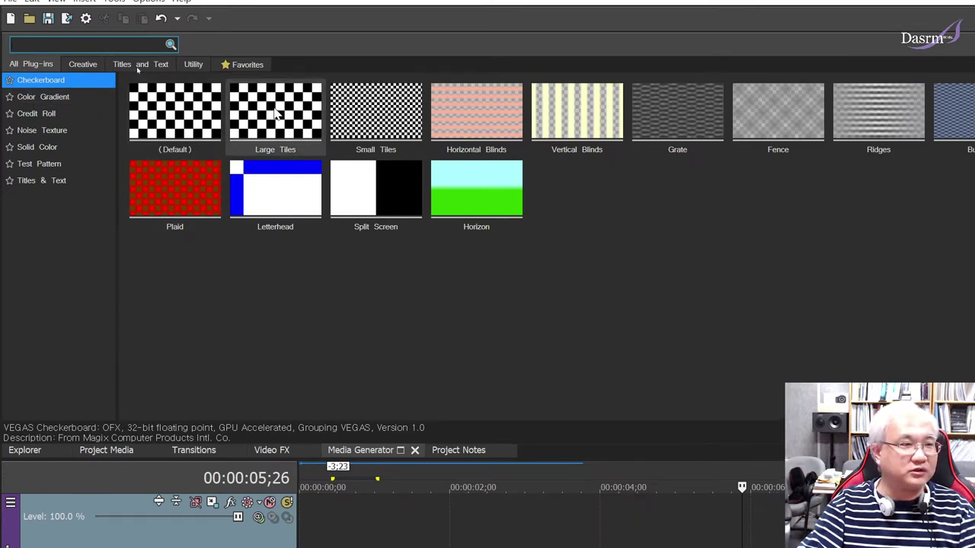
{"action": "left_click", "coordinate": [58, 97]}
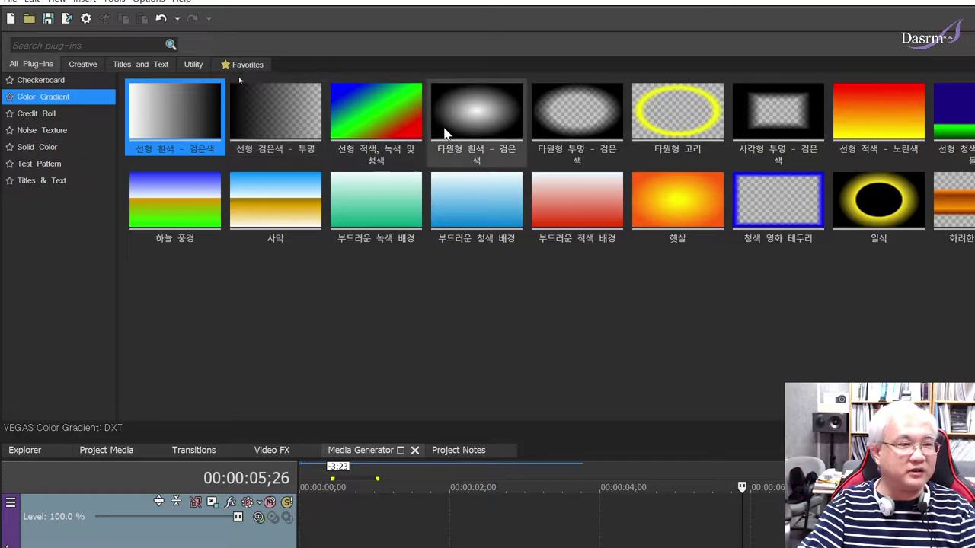
{"action": "left_click", "coordinate": [58, 113]}
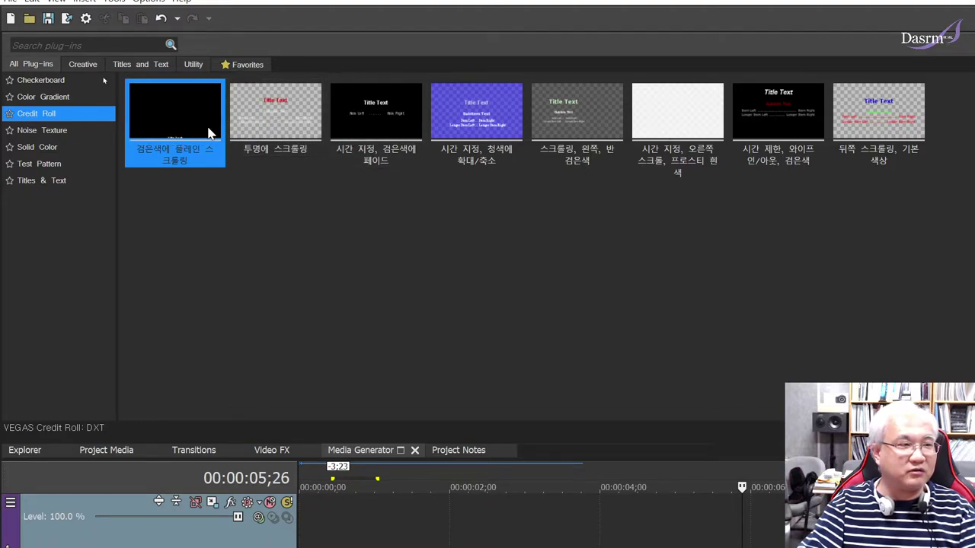
{"action": "left_click", "coordinate": [68, 134]}
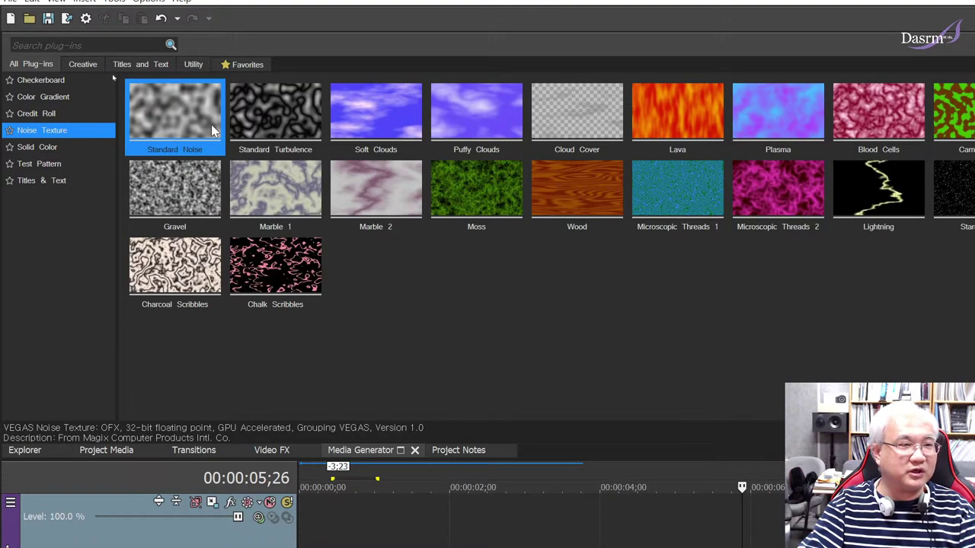
{"action": "left_click", "coordinate": [42, 147]}
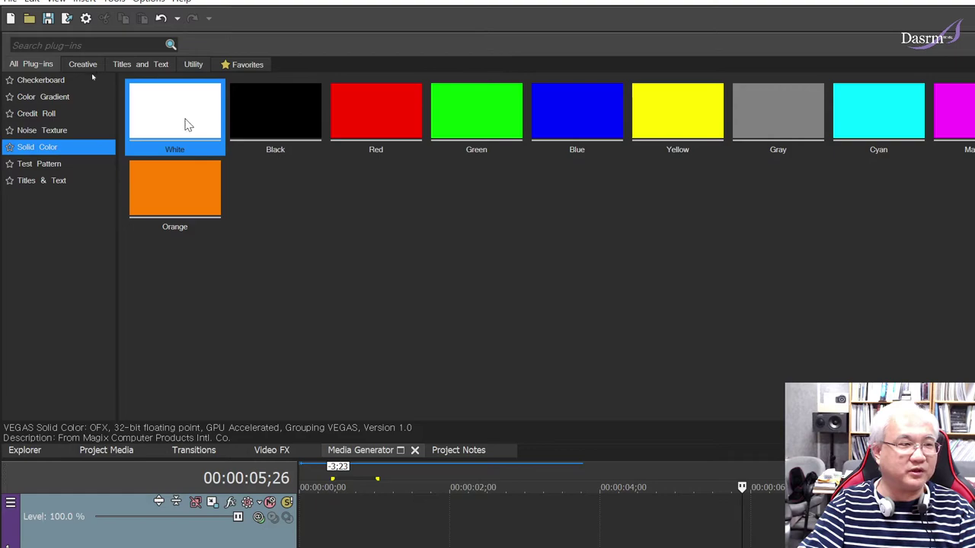
Browse the Test Pattern and Titles & Text generator presets, examining Color Bars (NTSC), Title16, the default text and Title01
{"action": "left_click", "coordinate": [69, 166]}
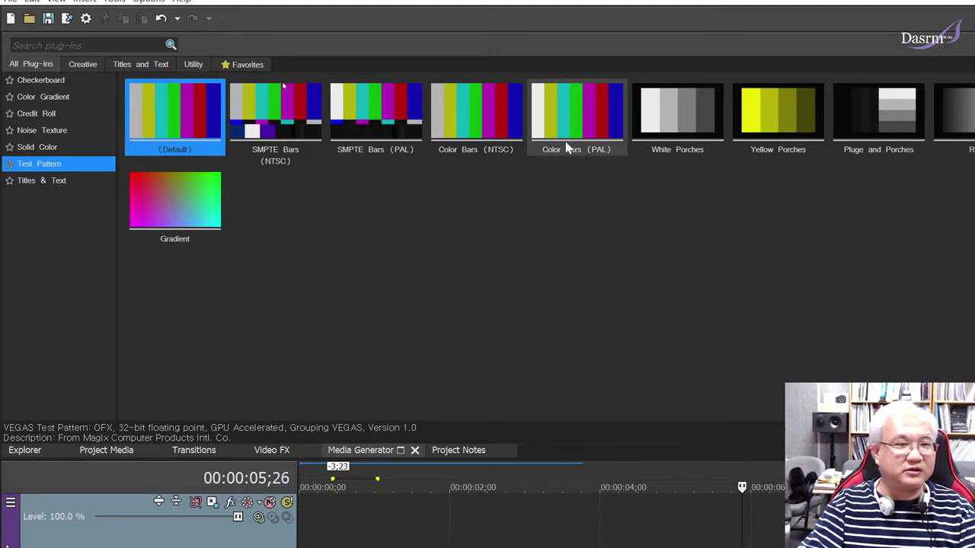
{"action": "left_click", "coordinate": [502, 155]}
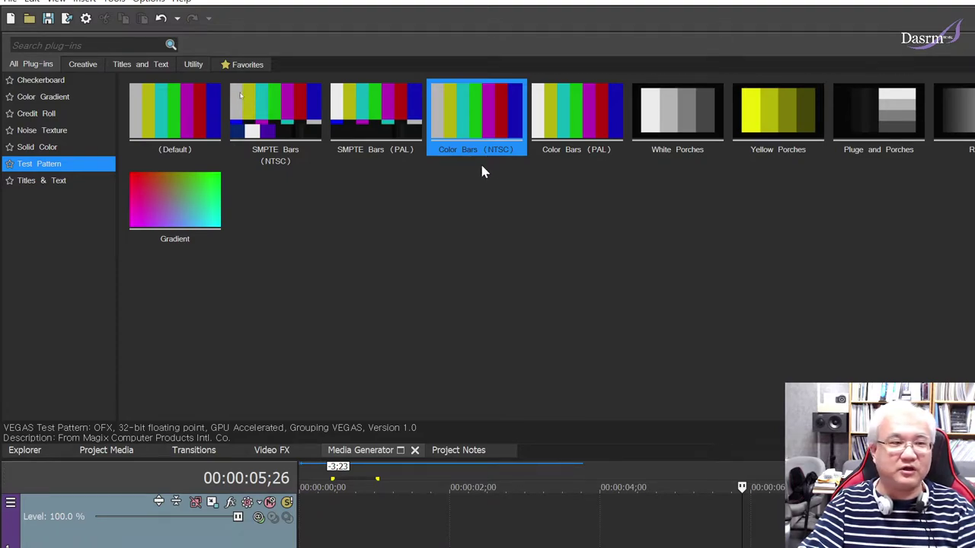
{"action": "left_click", "coordinate": [55, 183]}
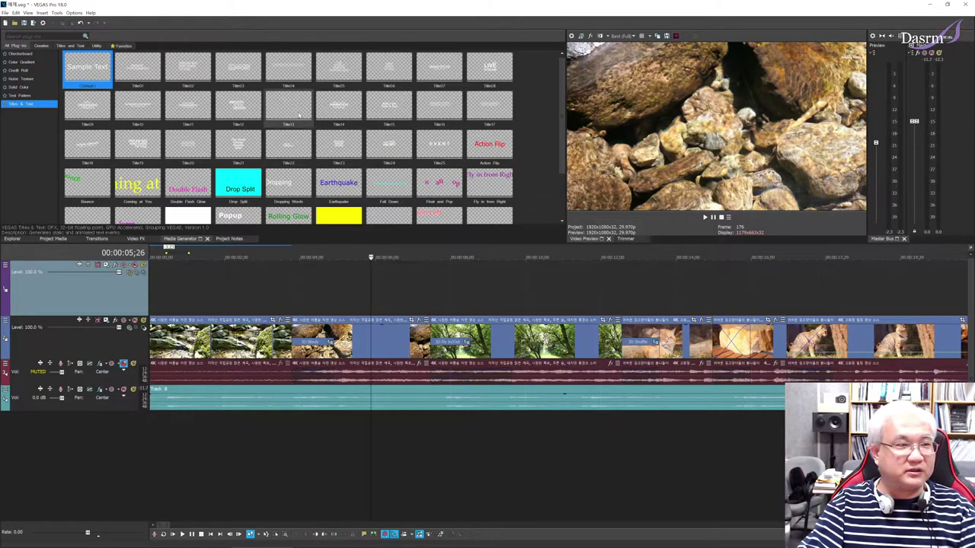
{"action": "left_click", "coordinate": [339, 107]}
{"action": "left_click", "coordinate": [446, 108]}
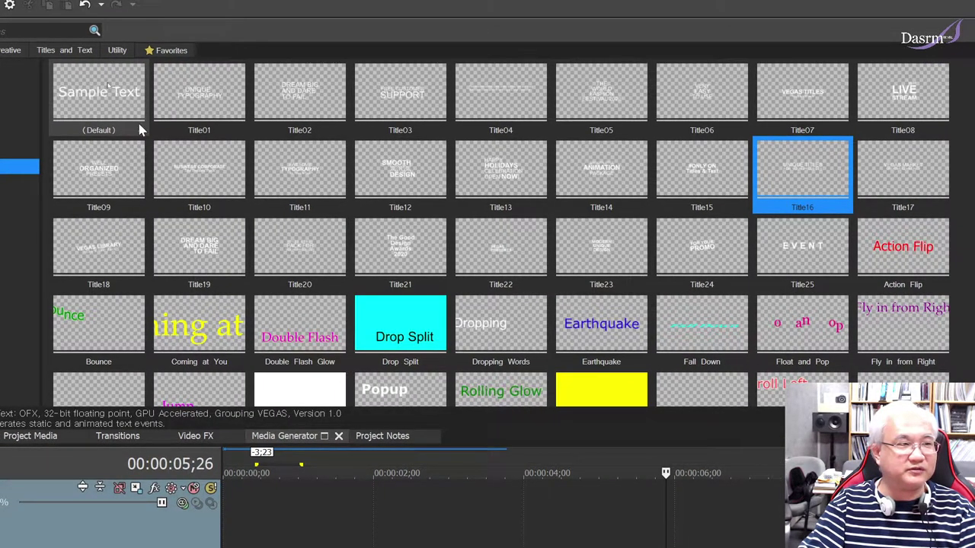
{"action": "left_click", "coordinate": [131, 110]}
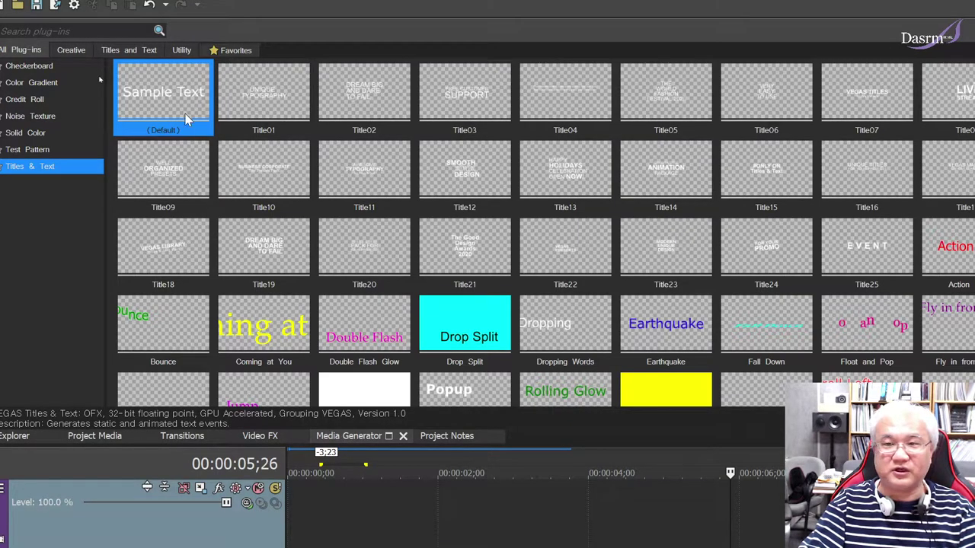
{"action": "left_click", "coordinate": [286, 104]}
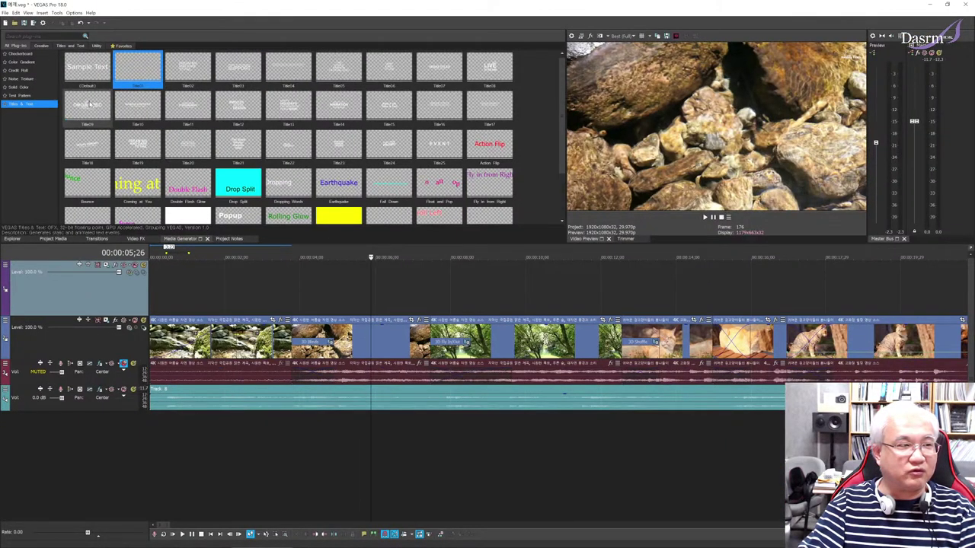
Place the Title09 preset on the empty top track at about 4 seconds, look over its text lines and close the generator window
{"action": "left_click", "coordinate": [92, 106]}
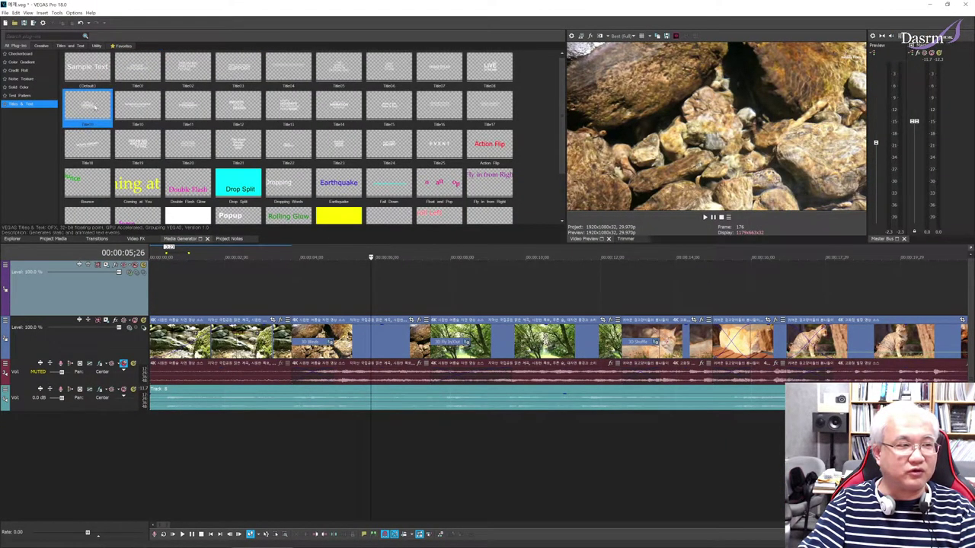
{"action": "left_click_drag", "start_coordinate": [90, 105], "coordinate": [302, 300]}
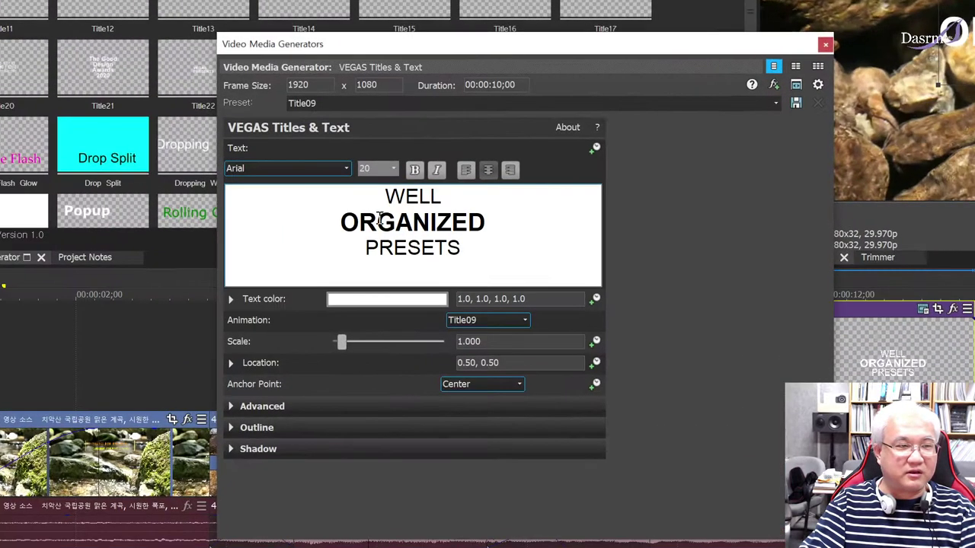
{"action": "left_click_drag", "start_coordinate": [385, 196], "coordinate": [468, 242]}
{"action": "left_click", "coordinate": [428, 223]}
{"action": "left_click", "coordinate": [466, 245]}
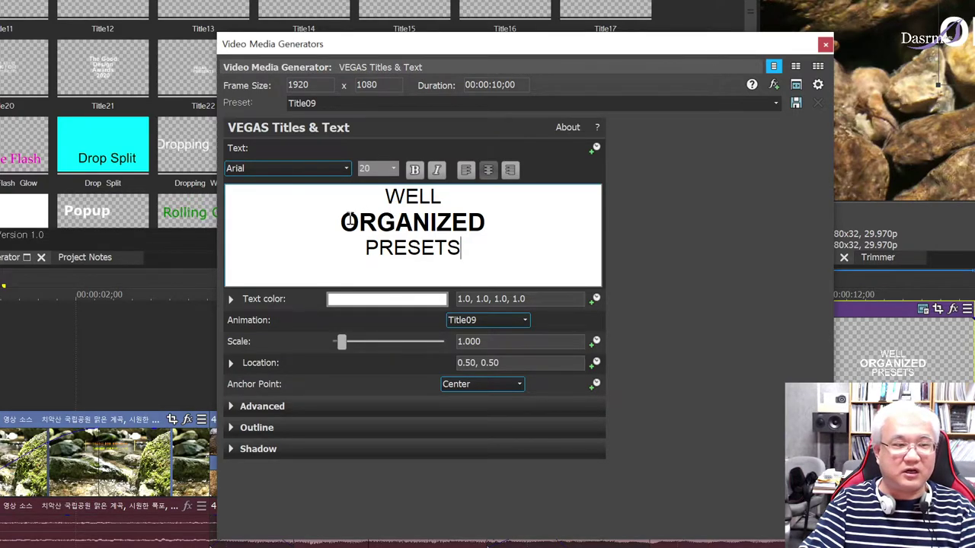
{"action": "left_click_drag", "start_coordinate": [340, 222], "coordinate": [476, 221]}
{"action": "left_click", "coordinate": [485, 222]}
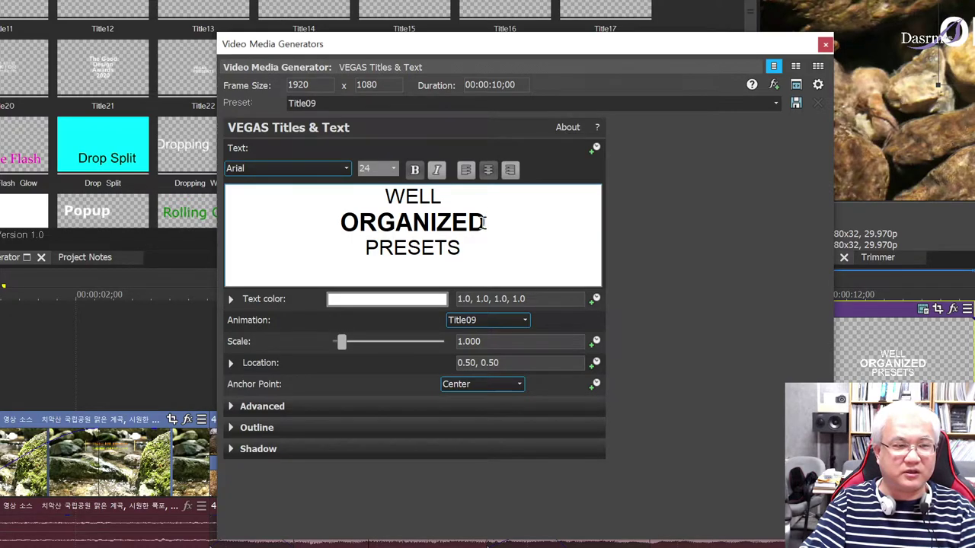
{"action": "double_click", "coordinate": [483, 223]}
{"action": "left_click", "coordinate": [377, 223]}
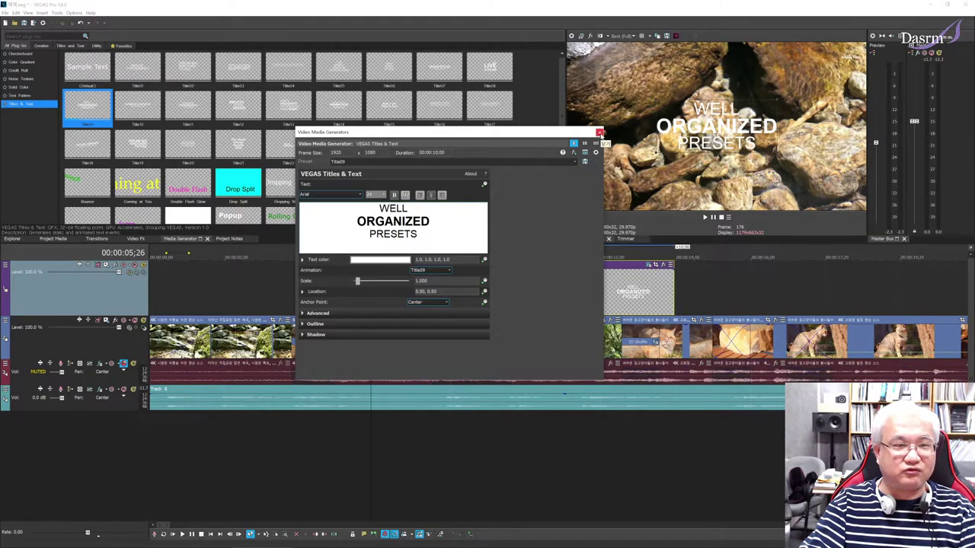
{"action": "left_click", "coordinate": [599, 134]}
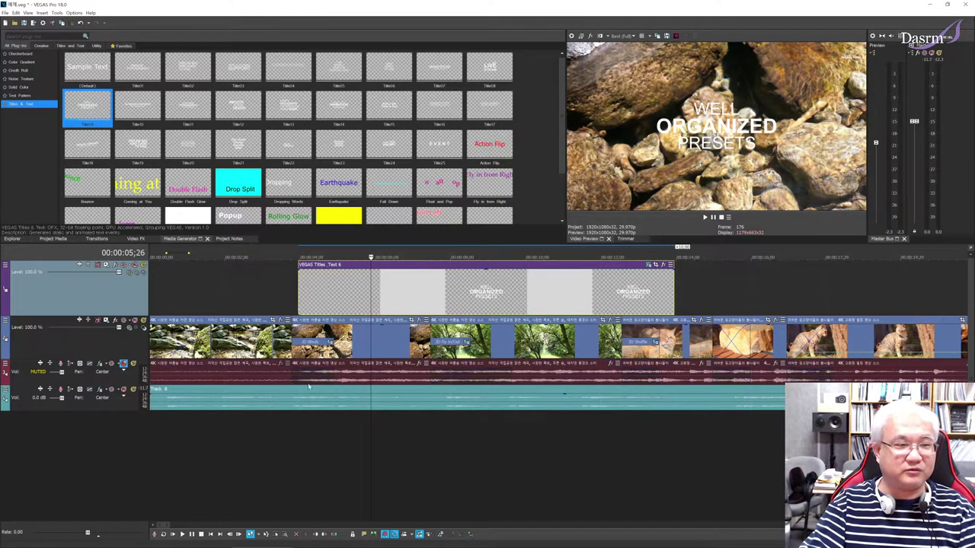
Play the timeline from just before the title event to examine its animation in the preview
{"action": "left_click", "coordinate": [288, 449]}
{"action": "key", "text": "space"}
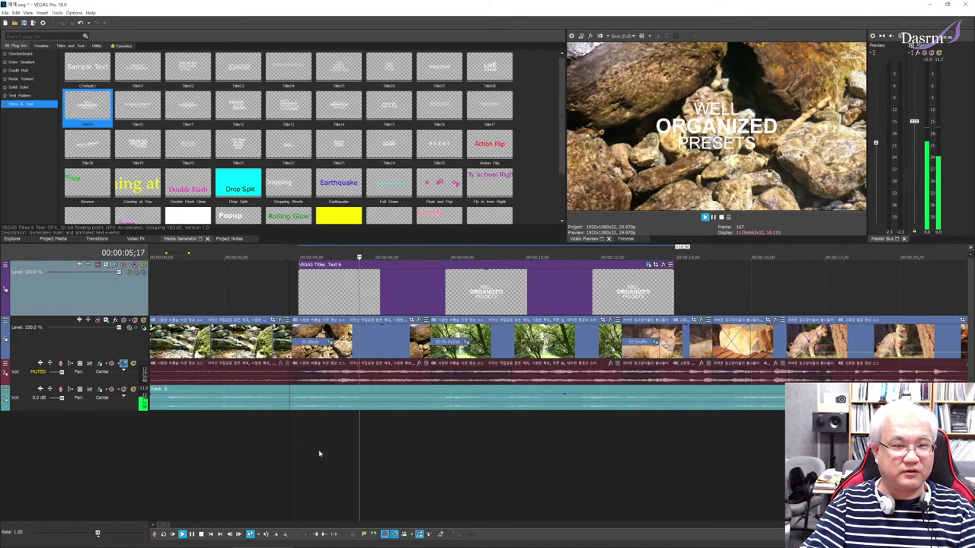
{"action": "key", "text": "space"}
Move the title event about 23 frames later on the top track and preview it from its start
{"action": "left_click_drag", "start_coordinate": [333, 287], "coordinate": [362, 288]}
{"action": "left_click_drag", "start_coordinate": [308, 435], "coordinate": [397, 434]}
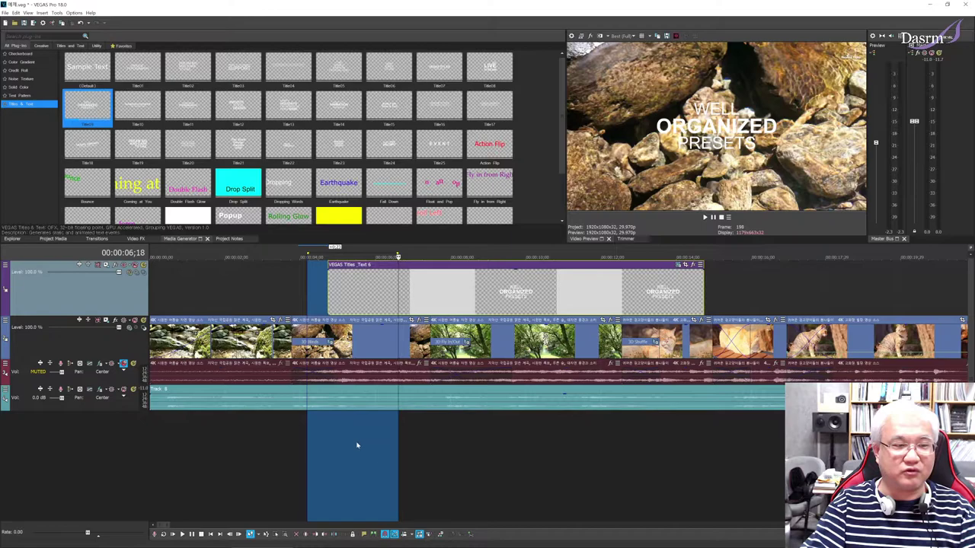
{"action": "left_click", "coordinate": [333, 441]}
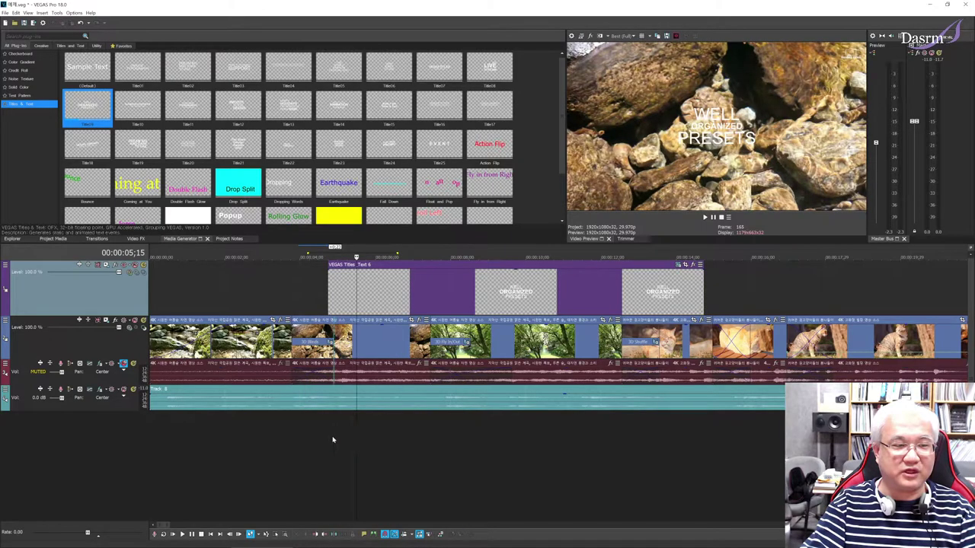
Reopen the title's generated media properties and set the font of the word WELL to 산돌아람 B
{"action": "left_click", "coordinate": [679, 266]}
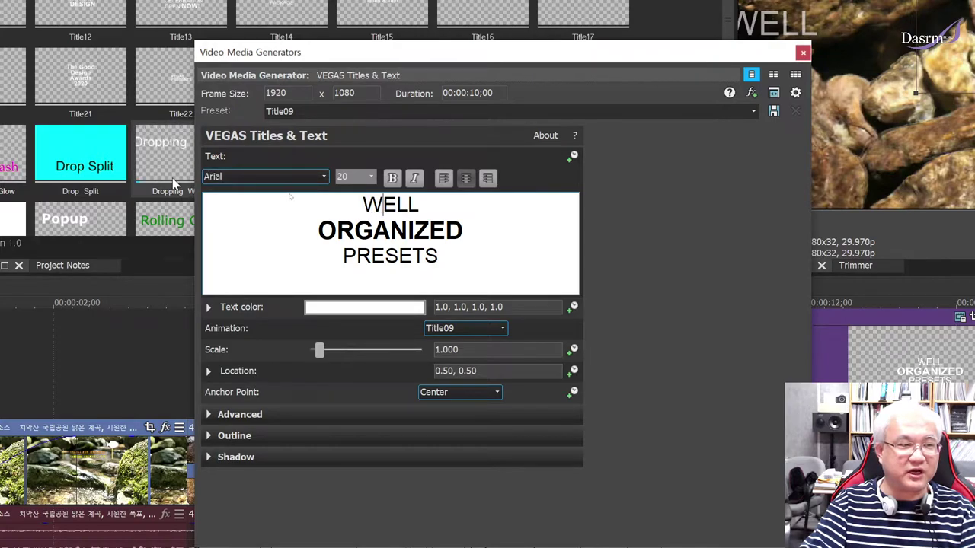
{"action": "left_click", "coordinate": [394, 231]}
{"action": "left_click", "coordinate": [383, 204]}
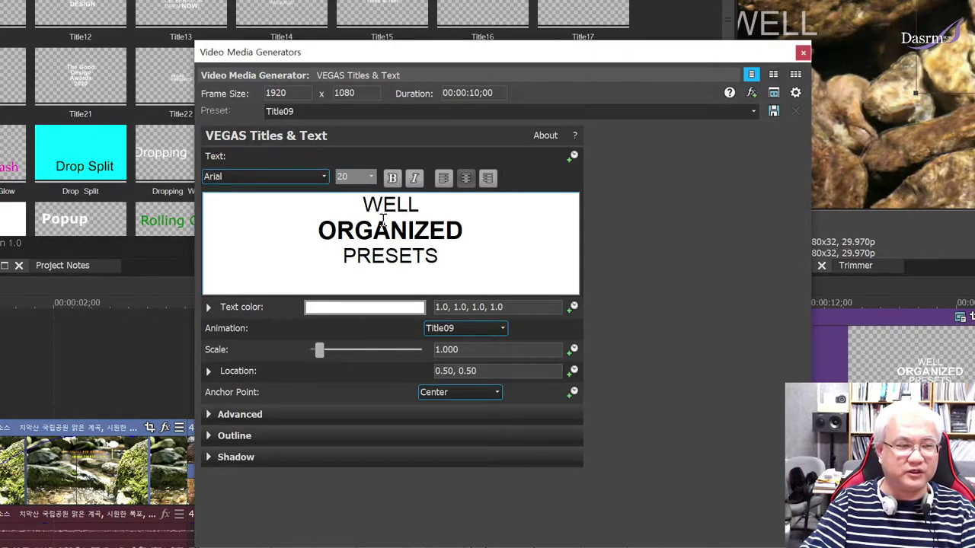
{"action": "mouse_move", "coordinate": [364, 204]}
{"action": "left_mouse_down"}
{"action": "mouse_move", "coordinate": [433, 201]}
{"action": "mouse_move", "coordinate": [368, 204]}
{"action": "left_mouse_up"}
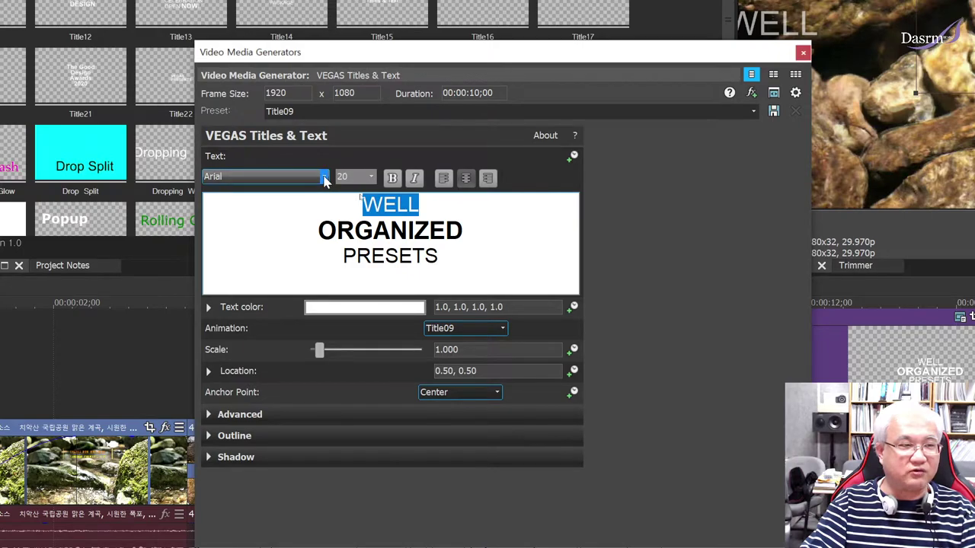
{"action": "left_click", "coordinate": [323, 179]}
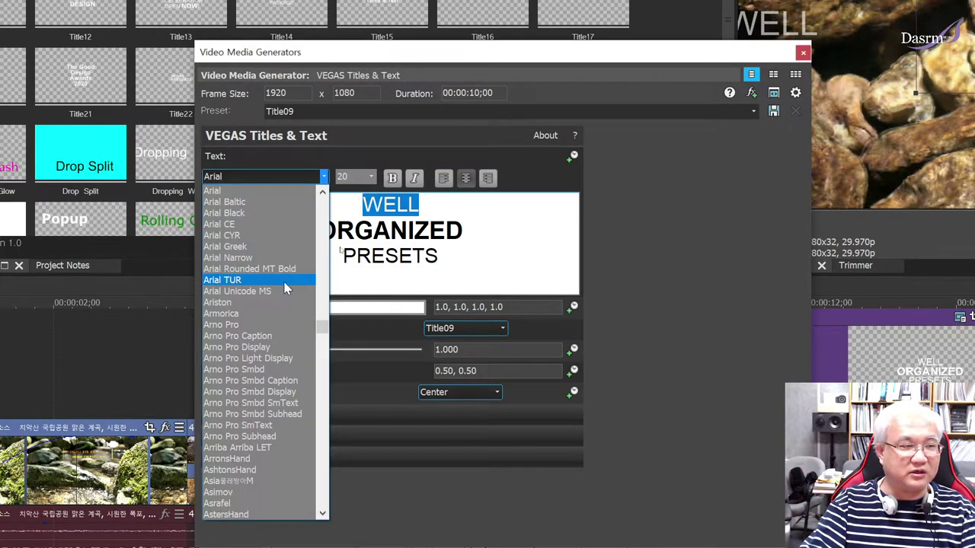
{"action": "left_click_drag", "start_coordinate": [321, 326], "coordinate": [331, 460]}
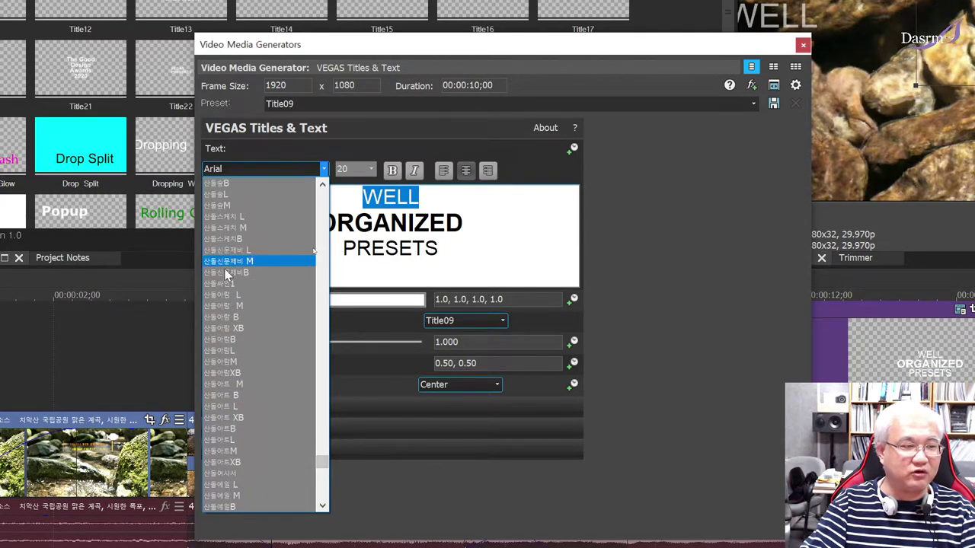
{"action": "left_click", "coordinate": [238, 283]}
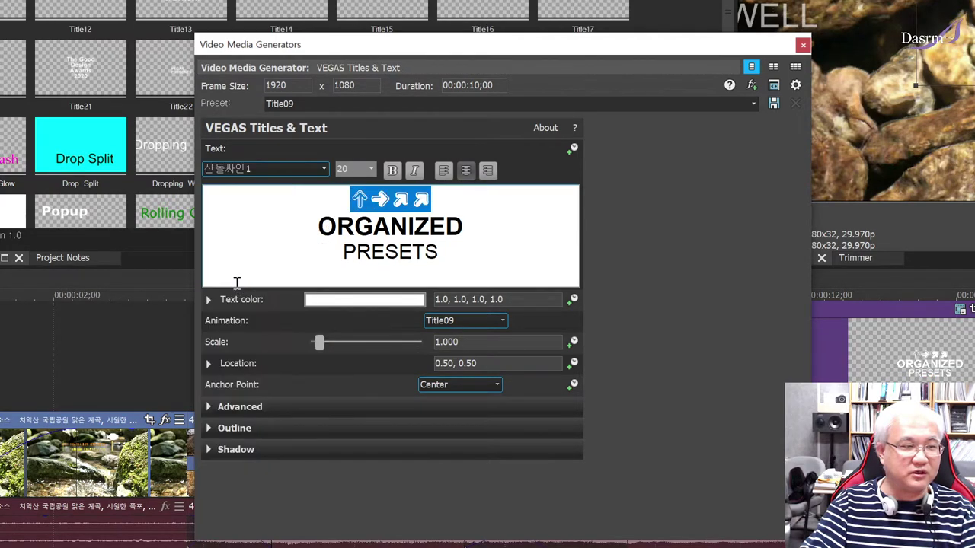
{"action": "left_click", "coordinate": [320, 168]}
{"action": "left_click", "coordinate": [228, 193]}
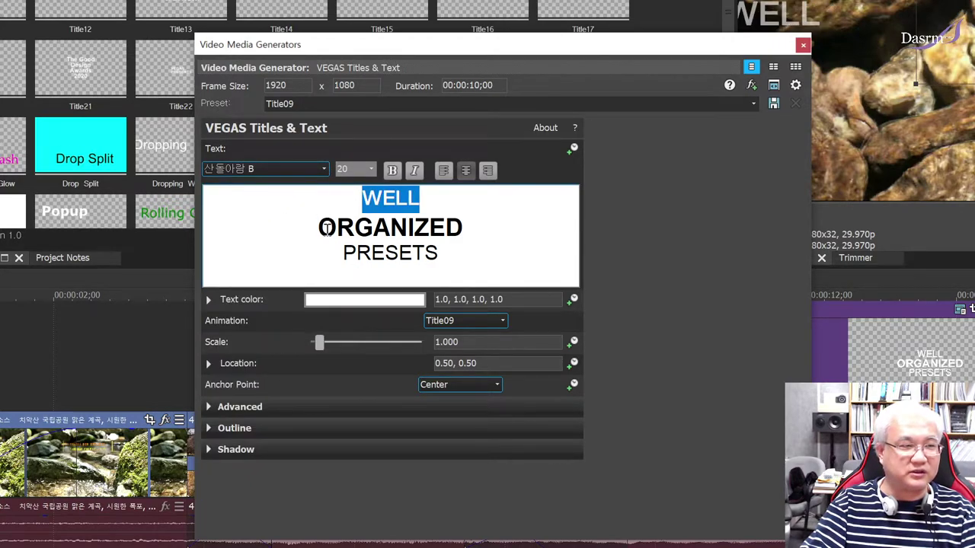
Set the font of the word ORGANIZED to 신그래픽체 after trying 수선화 and 순명조체
{"action": "left_click_drag", "start_coordinate": [318, 228], "coordinate": [471, 228]}
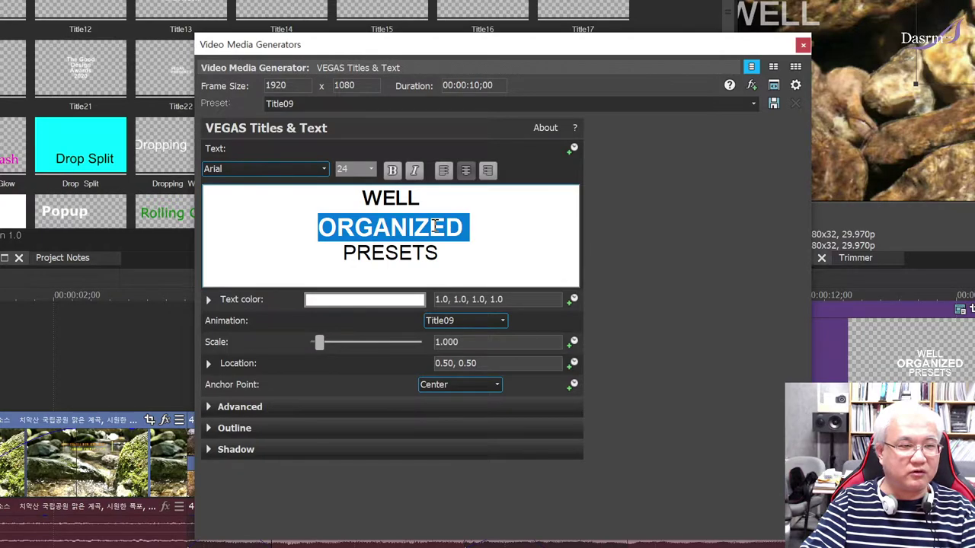
{"action": "left_click", "coordinate": [323, 168]}
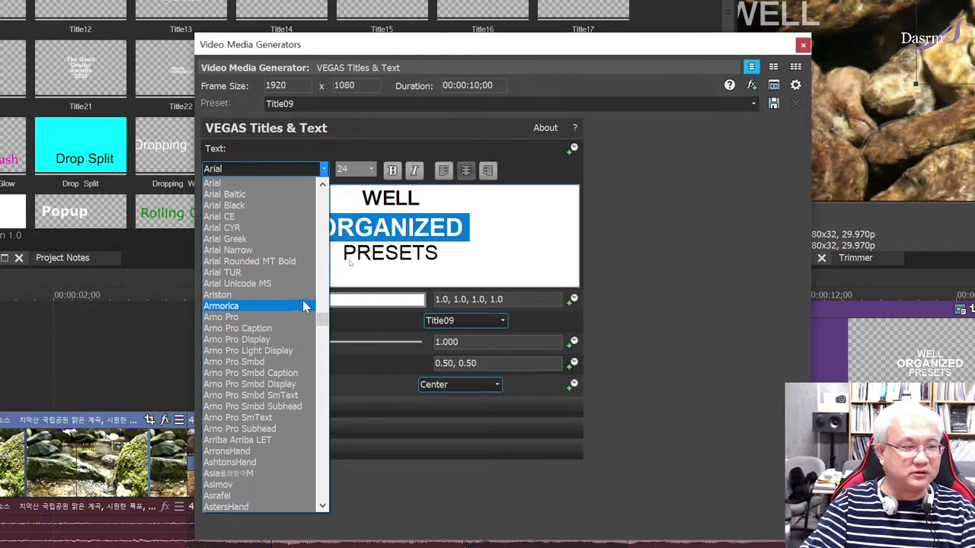
{"action": "left_click_drag", "start_coordinate": [323, 318], "coordinate": [326, 474]}
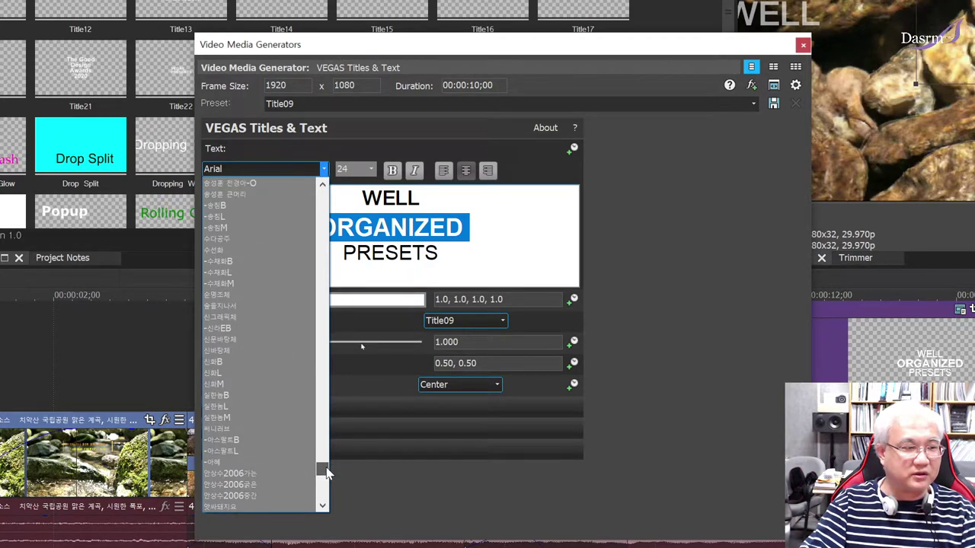
{"action": "left_click", "coordinate": [239, 249]}
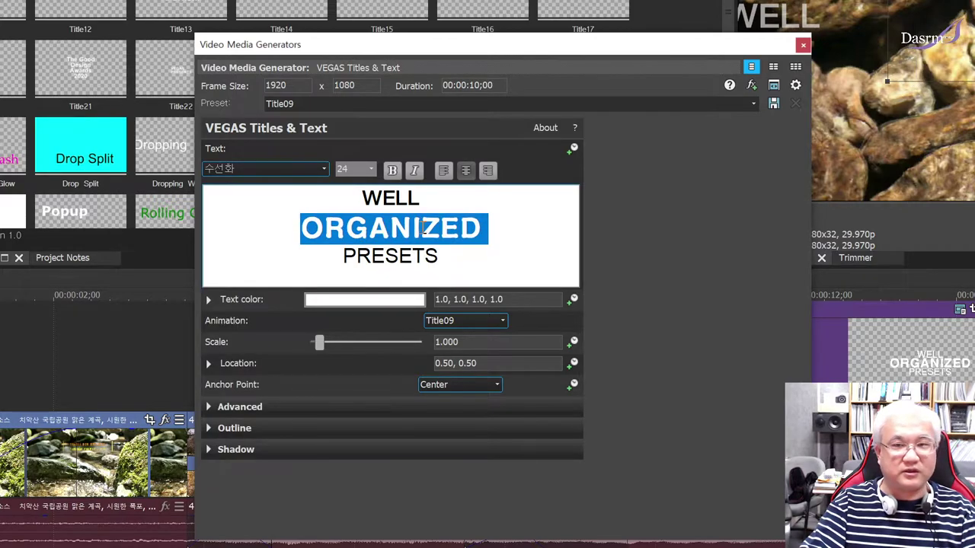
{"action": "left_click", "coordinate": [321, 170]}
{"action": "left_click", "coordinate": [276, 229]}
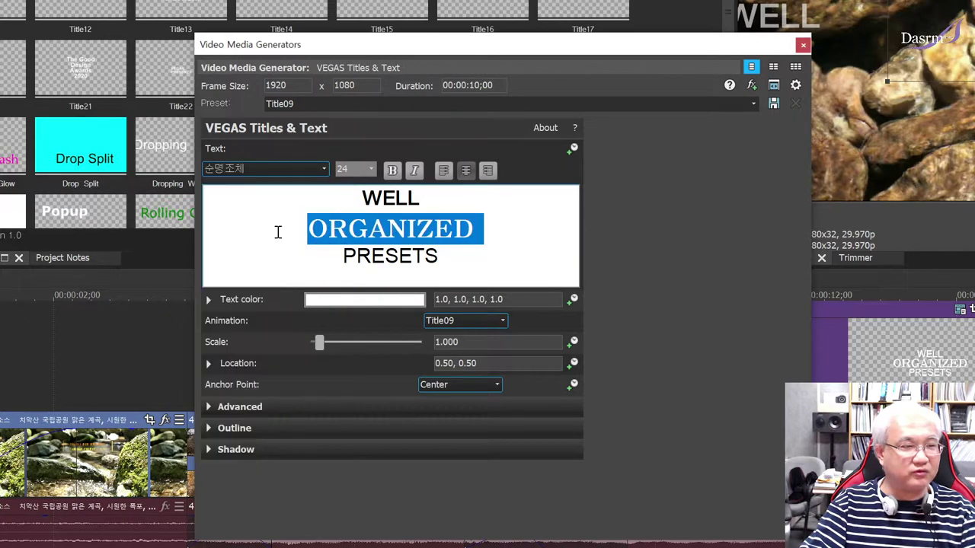
{"action": "left_click", "coordinate": [322, 169]}
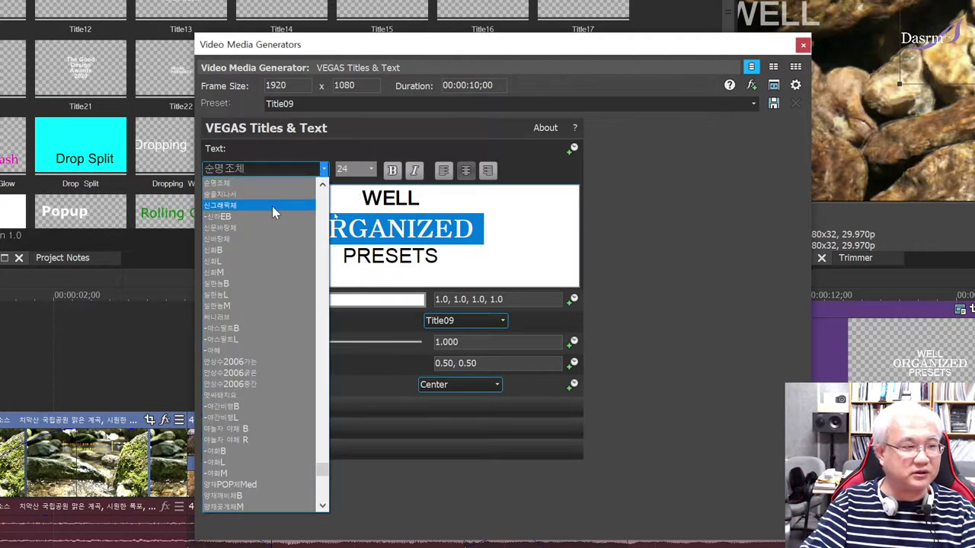
{"action": "left_click", "coordinate": [272, 205]}
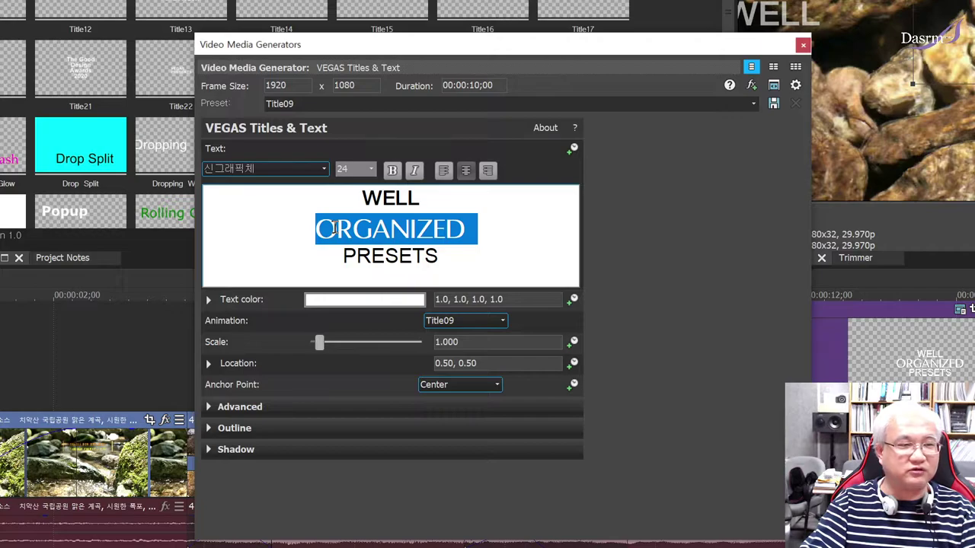
Set the title's text color to pink (1.0, 0.26, 0.71, 1.0), close the generator window and play the title
{"action": "left_click", "coordinate": [467, 228]}
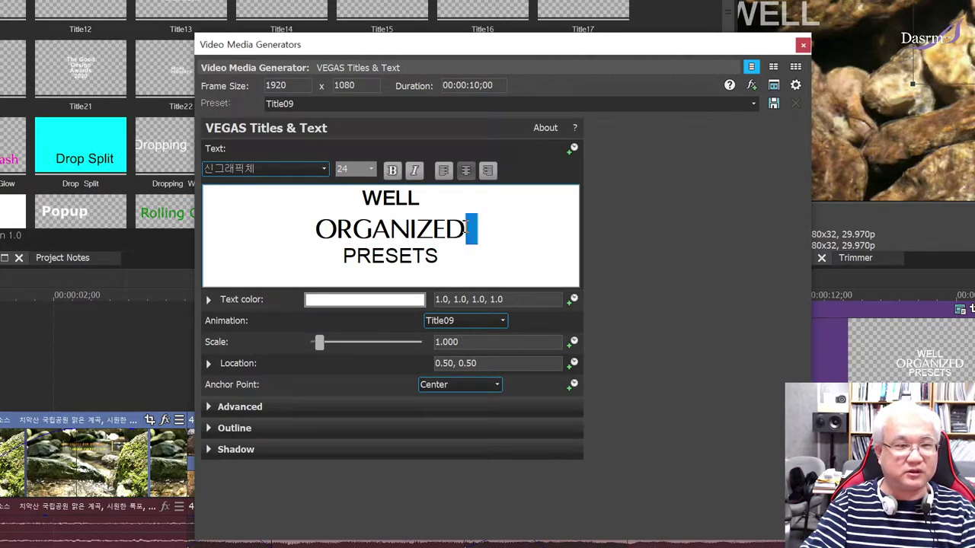
{"action": "double_click", "coordinate": [470, 228]}
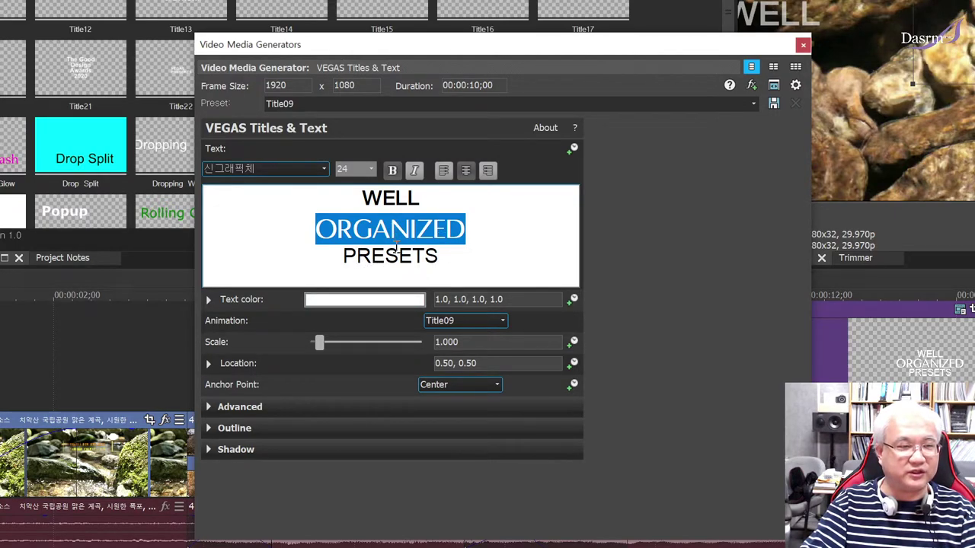
{"action": "left_click", "coordinate": [381, 304]}
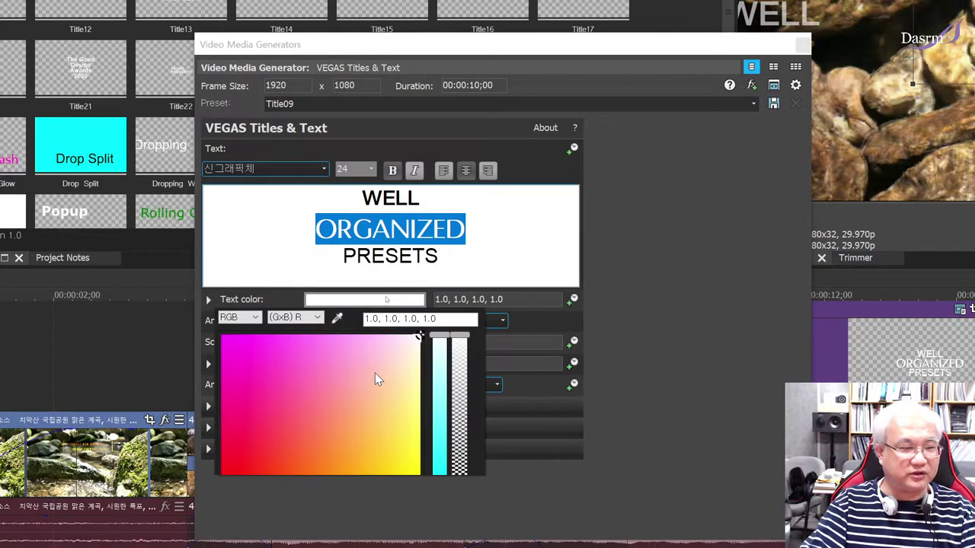
{"action": "left_click", "coordinate": [273, 378]}
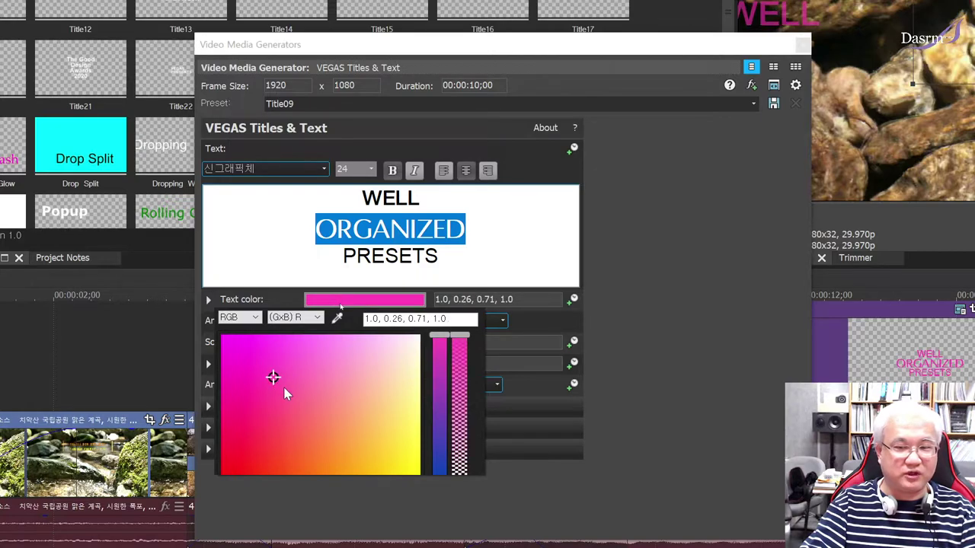
{"action": "left_click", "coordinate": [294, 300]}
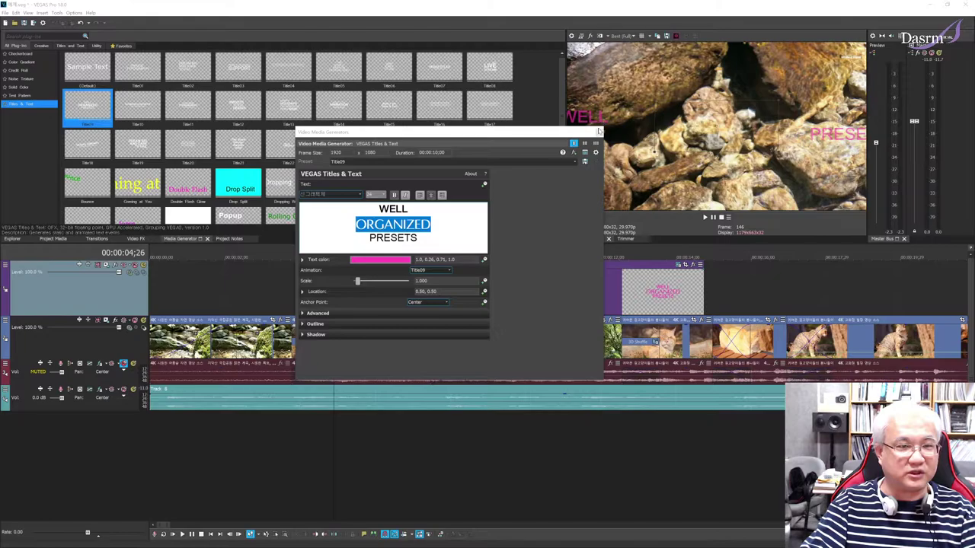
{"action": "left_click", "coordinate": [599, 131]}
{"action": "key", "text": "space"}
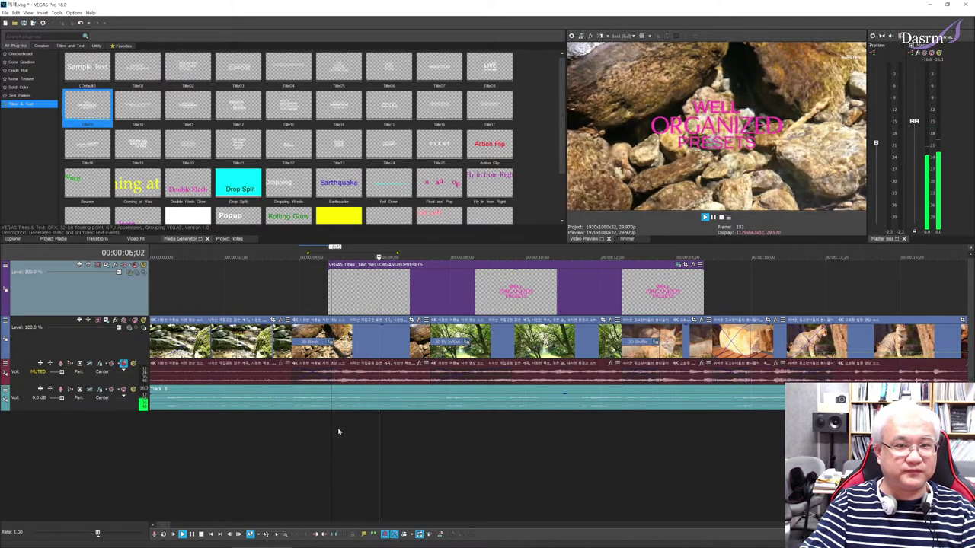
Stop playback, reopen the title's generated media properties to check the font of the word ORGANIZED, and close the generator window
{"action": "key", "text": "space"}
{"action": "left_click", "coordinate": [381, 303]}
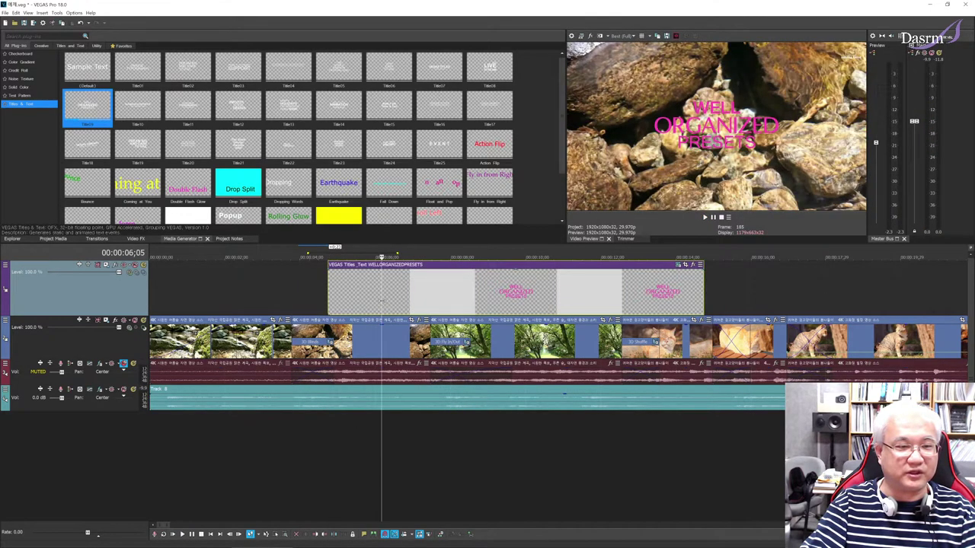
{"action": "left_click", "coordinate": [677, 265]}
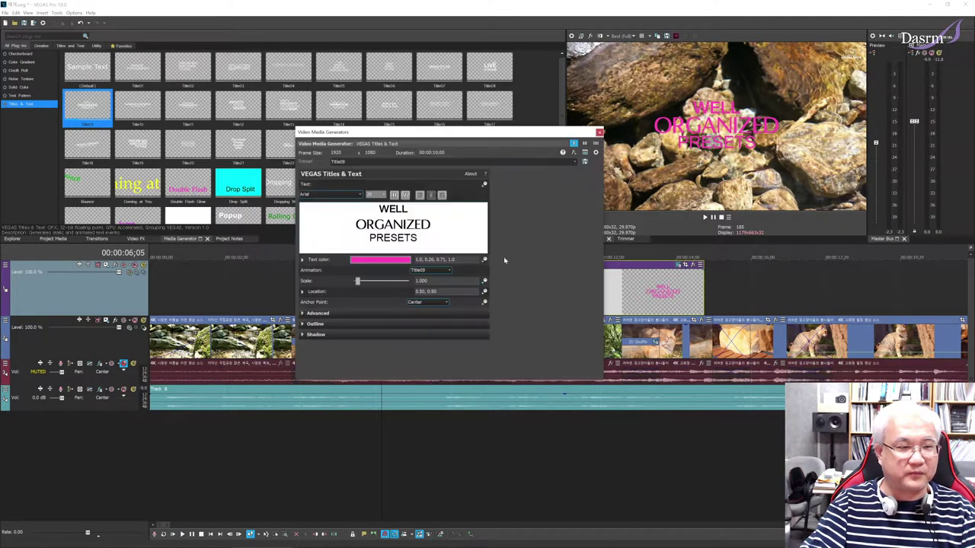
{"action": "left_click", "coordinate": [430, 224]}
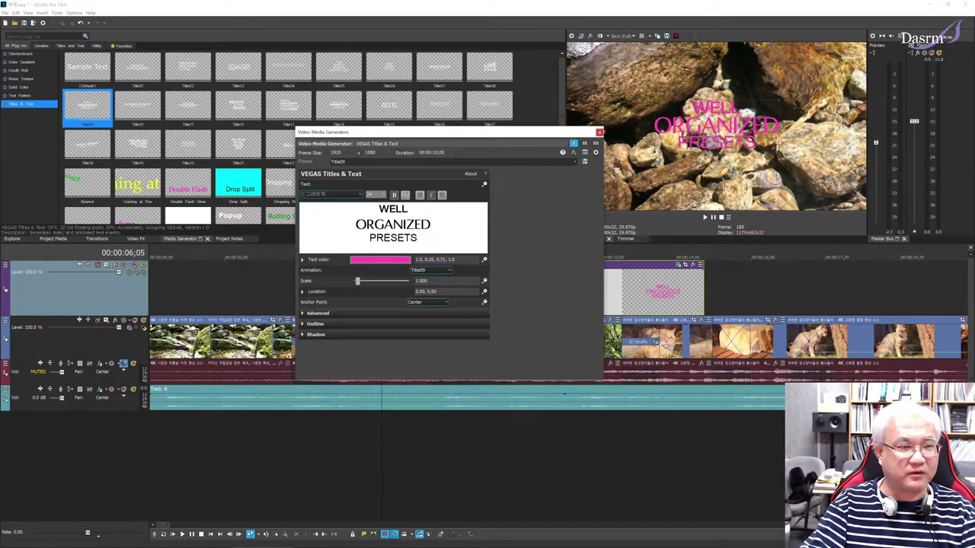
{"action": "key", "text": "shift+Home"}
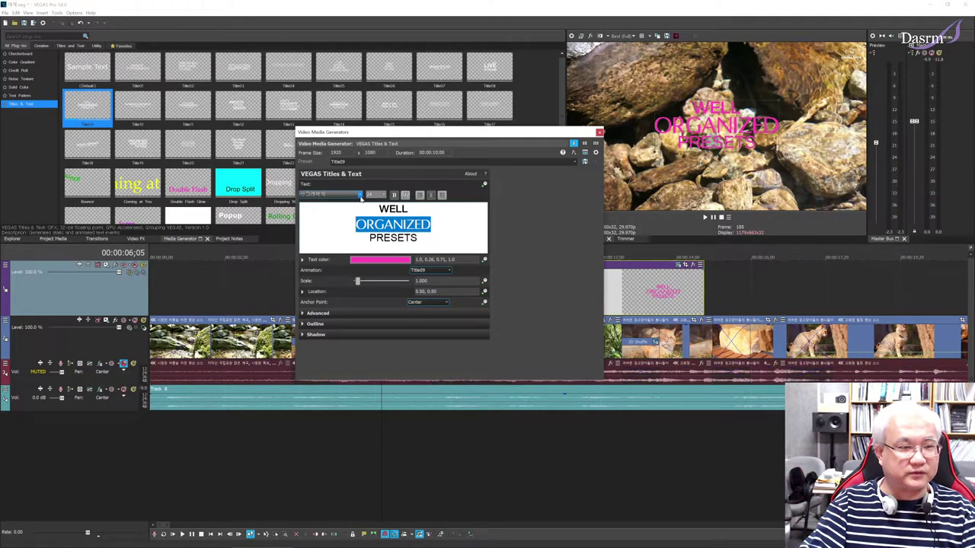
{"action": "left_click", "coordinate": [599, 132]}
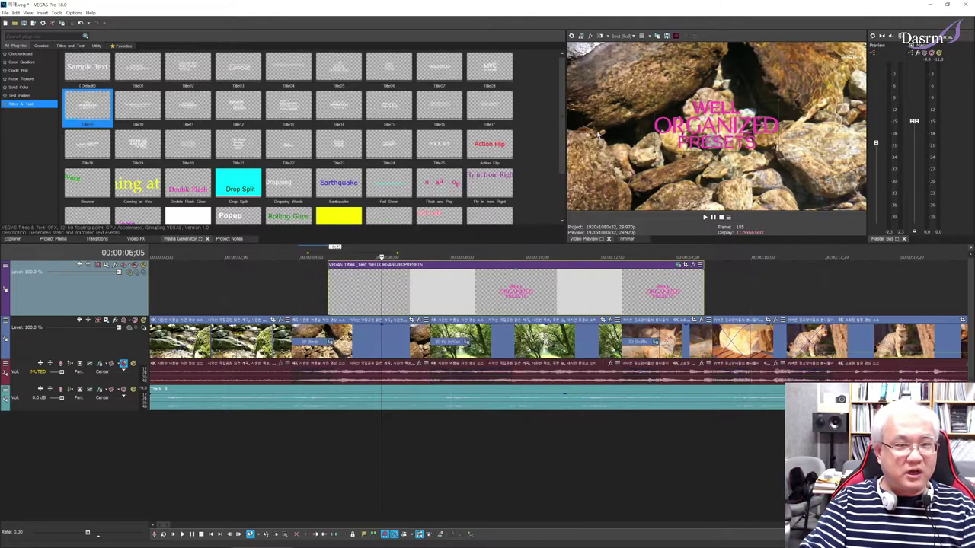
Review the pink WELL ORGANIZED PRESETS title at several points over the clips, and delete its event from the top track
{"action": "left_click", "coordinate": [464, 299]}
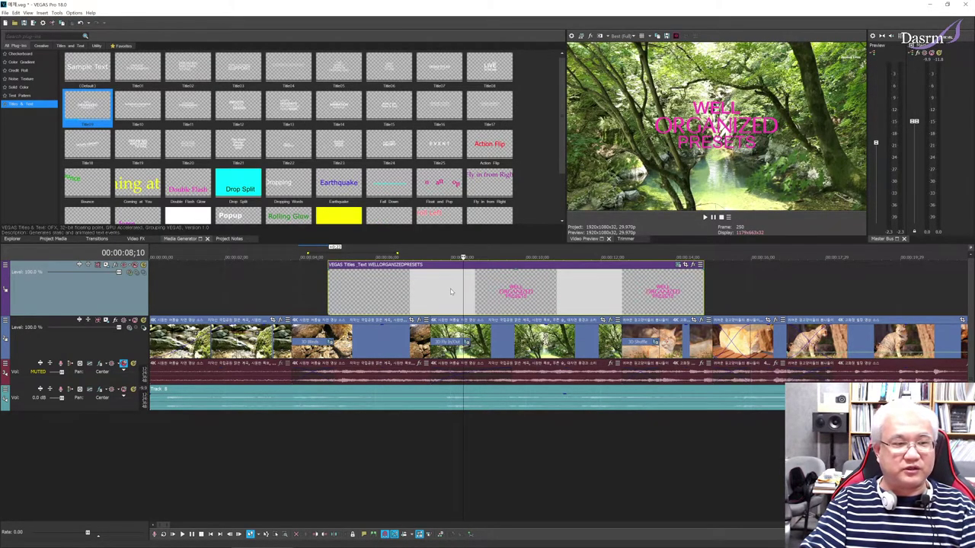
{"action": "left_click", "coordinate": [388, 301]}
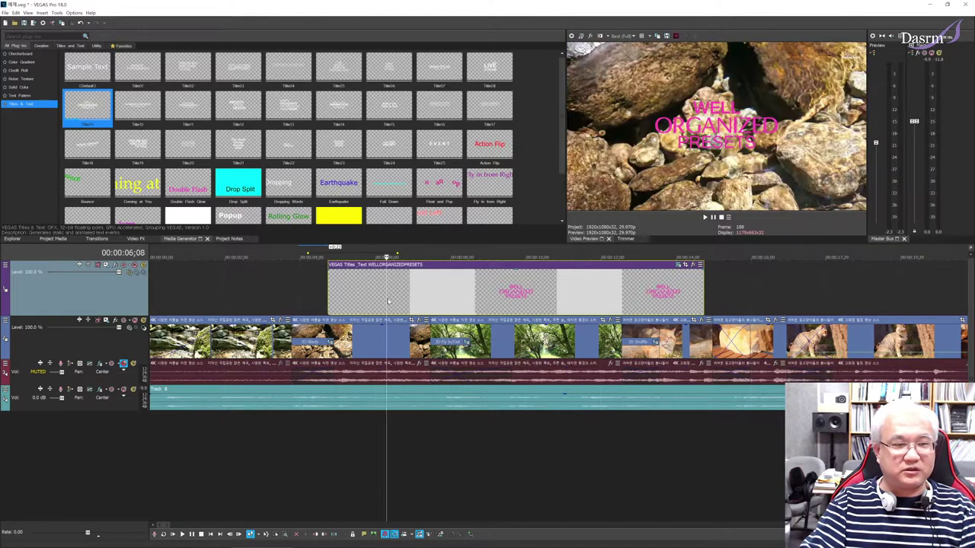
{"action": "left_click", "coordinate": [435, 294]}
{"action": "left_click", "coordinate": [491, 295]}
{"action": "left_click", "coordinate": [538, 290]}
{"action": "left_click", "coordinate": [633, 293]}
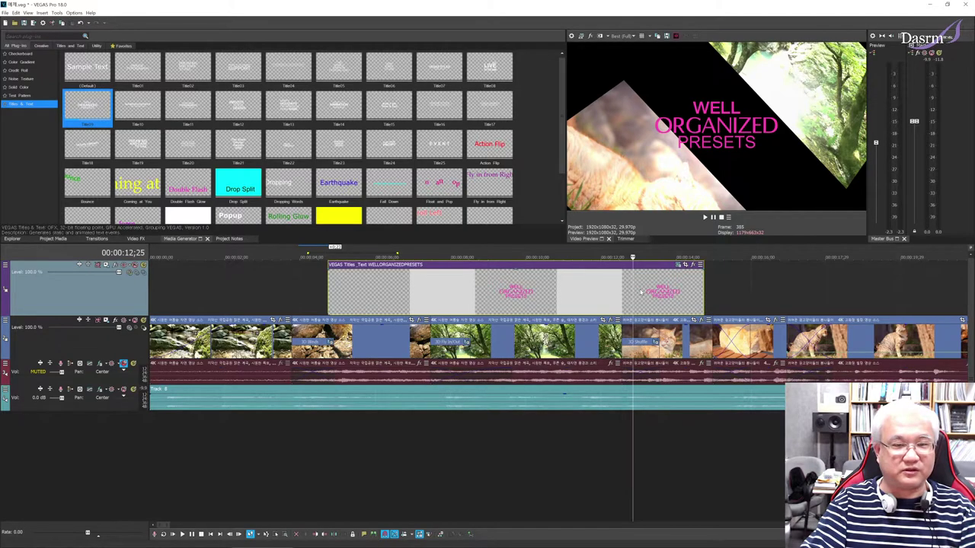
{"action": "left_click", "coordinate": [424, 293]}
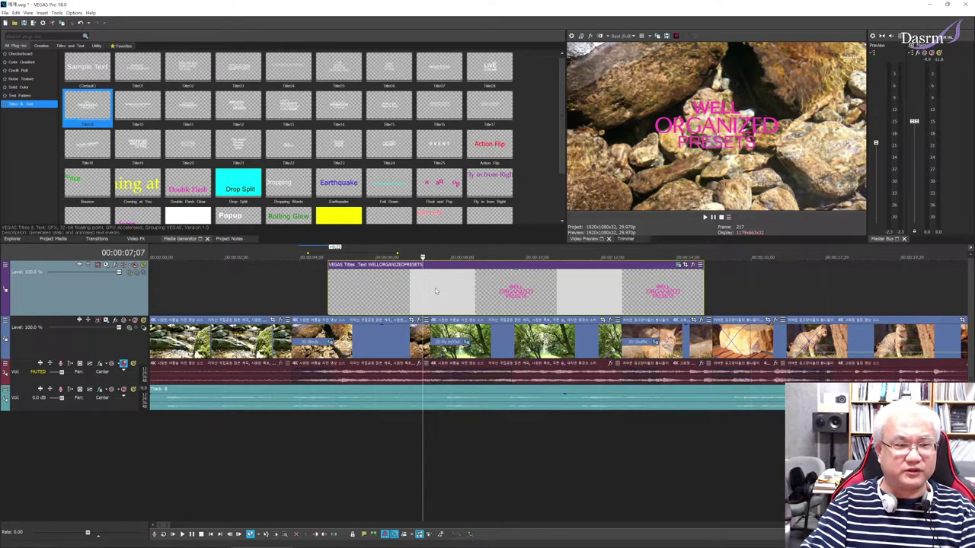
{"action": "left_click", "coordinate": [435, 288]}
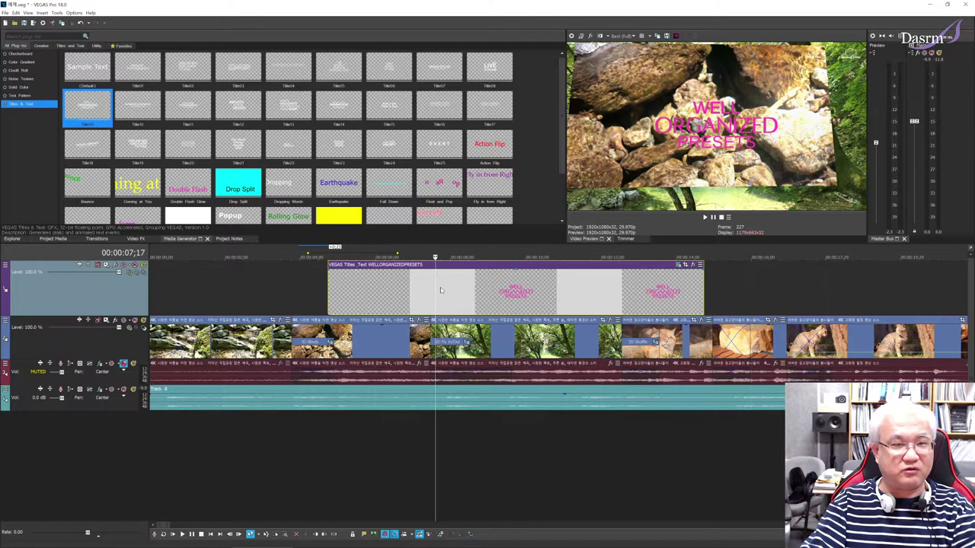
{"action": "key", "text": "Delete"}
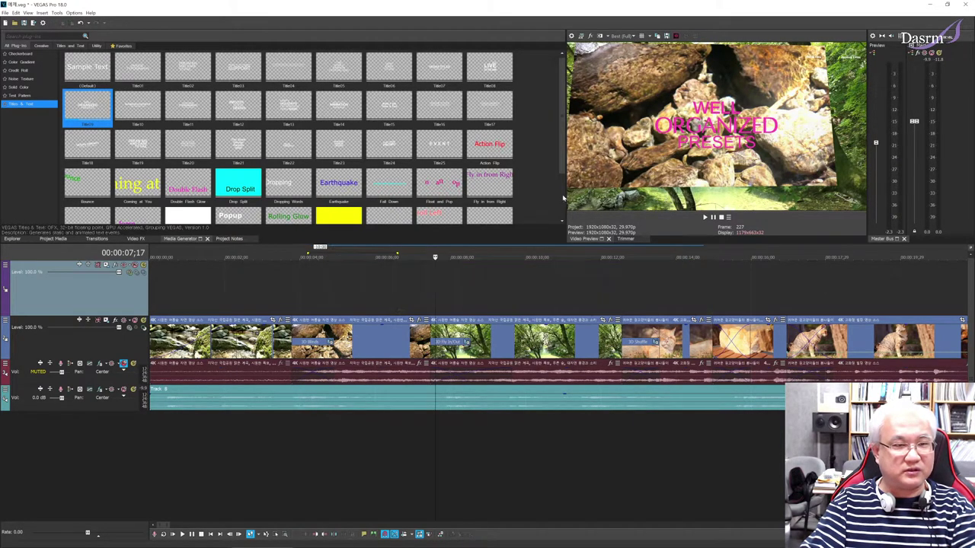
Add the Subtitles preset from Titles & Text to the top track at about the six-second mark
{"action": "scroll", "coordinate": [564, 198], "scroll_direction": "down", "scroll_amount": 2}
{"action": "left_click", "coordinate": [438, 199]}
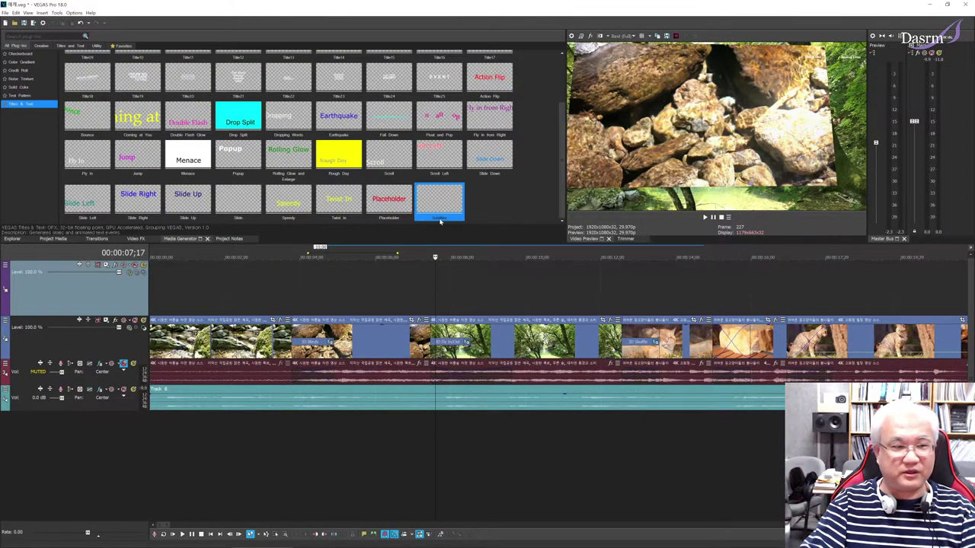
{"action": "left_click_drag", "start_coordinate": [438, 200], "coordinate": [374, 288]}
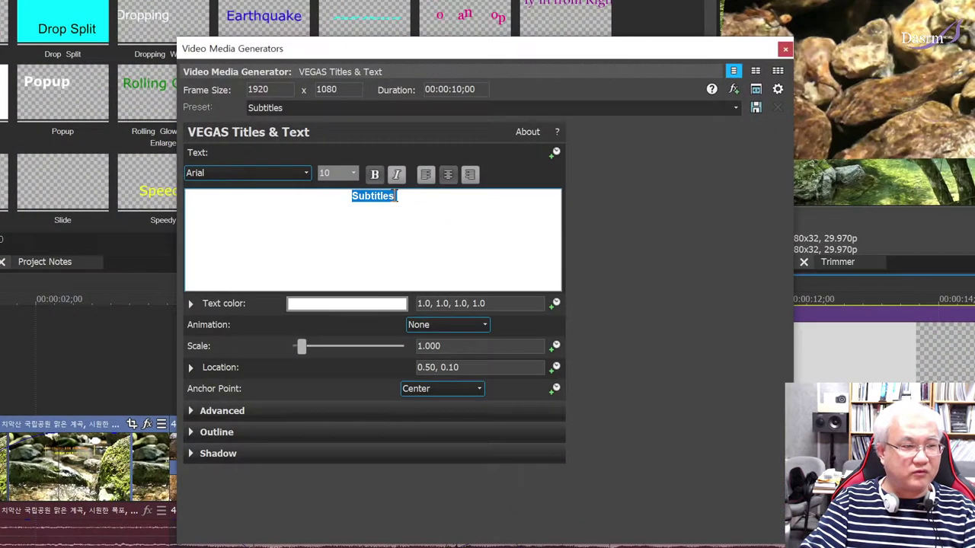
Replace the placeholder subtitle text with 자연의 아름다운 모습입니다
{"action": "left_click_drag", "start_coordinate": [409, 206], "coordinate": [372, 207]}
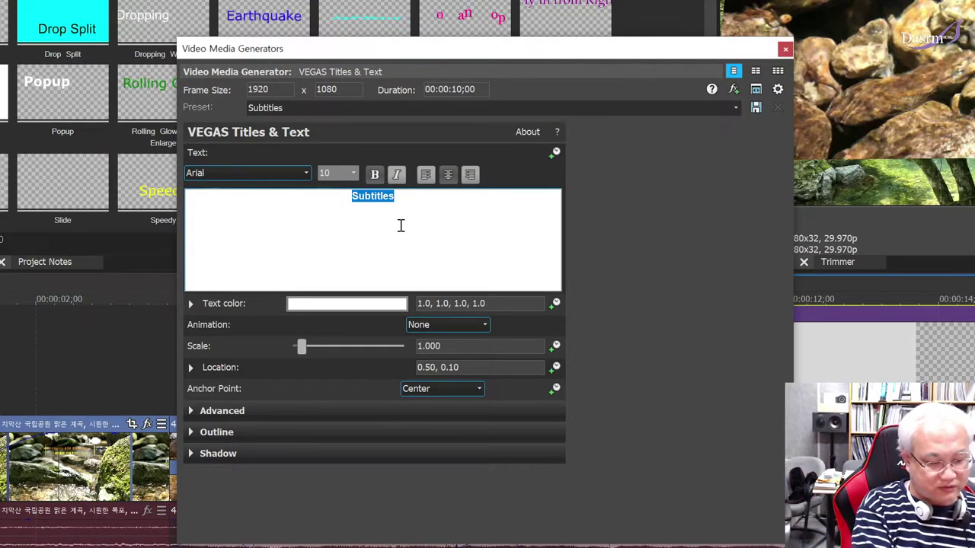
{"action": "type", "text": "ㅊ"}
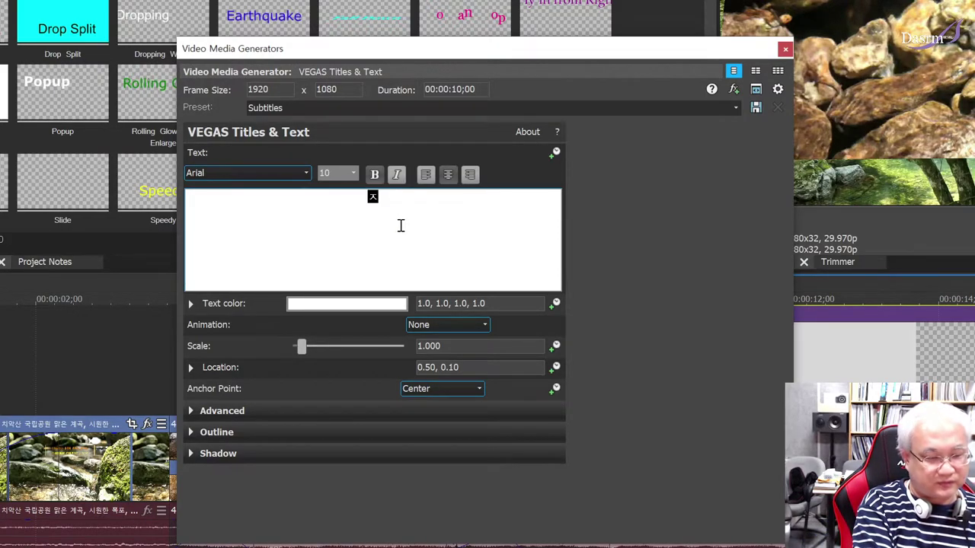
{"action": "type", "text": "ㄴ여"}
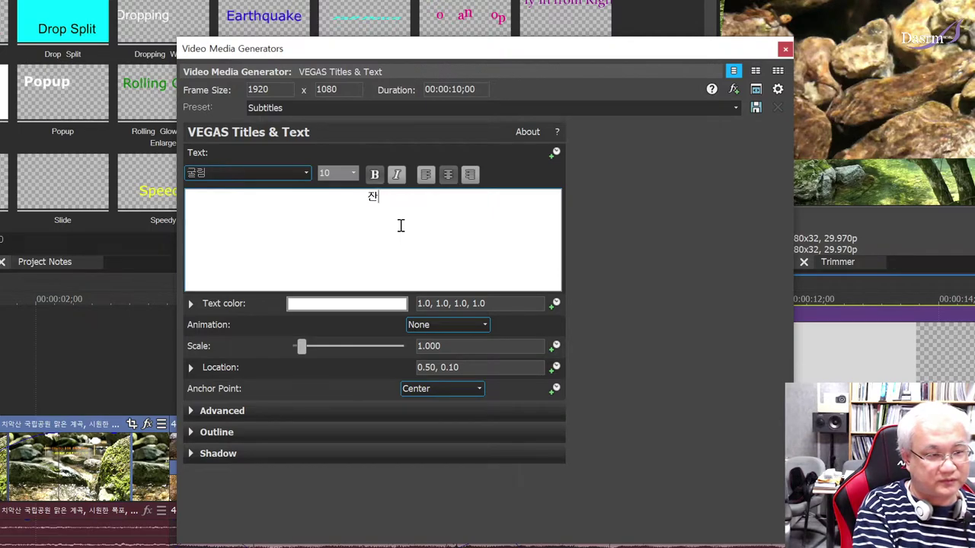
{"action": "key", "text": "BackSpace"}
{"action": "key", "text": "BackSpace"}
{"action": "type", "text": "자연ㅇ"}
{"action": "type", "text": " 아름다"}
{"action": "type", "text": "운 모습ㄴ"}
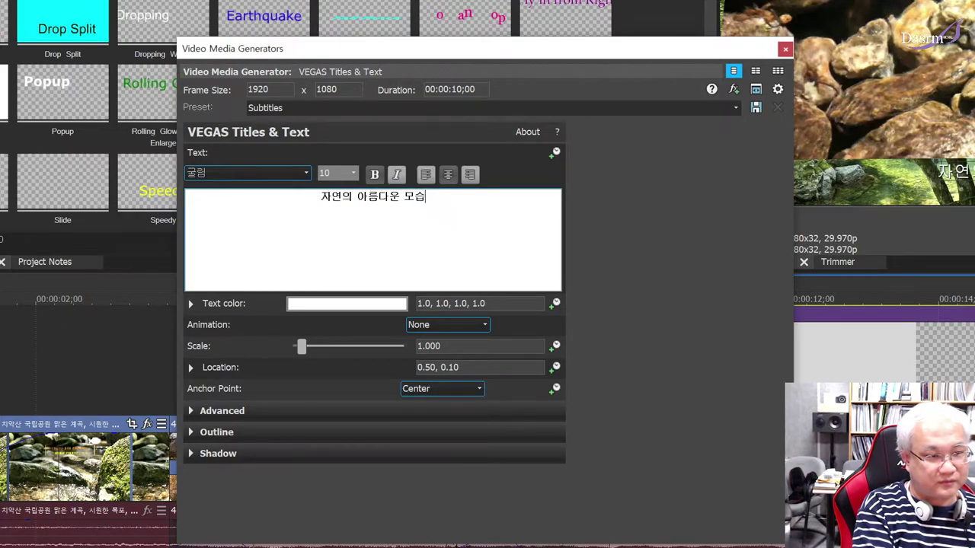
{"action": "key", "text": "BackSpace"}
{"action": "type", "text": "입니다."}
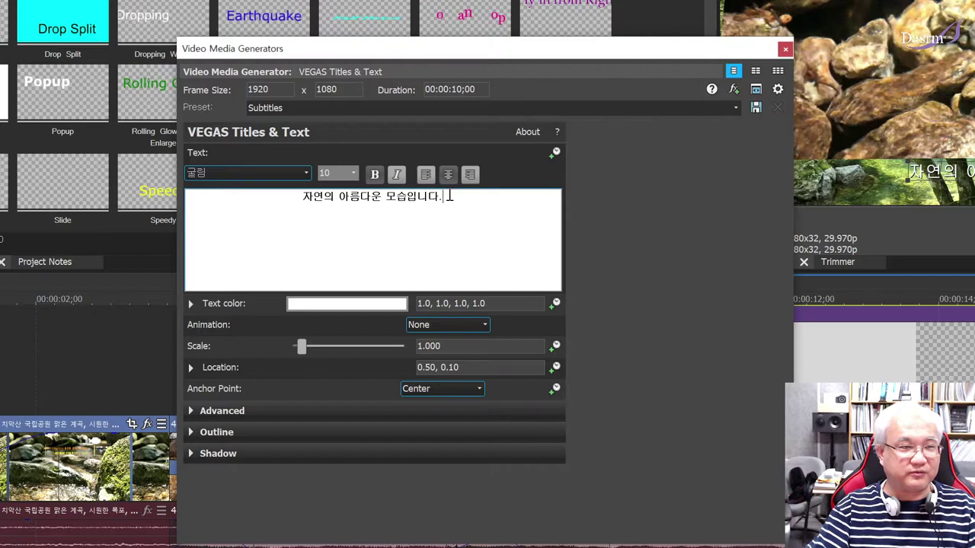
Set the font of the whole subtitle text to 그여자, close the generator window and preview the subtitle over the video
{"action": "left_click_drag", "start_coordinate": [459, 198], "coordinate": [286, 201]}
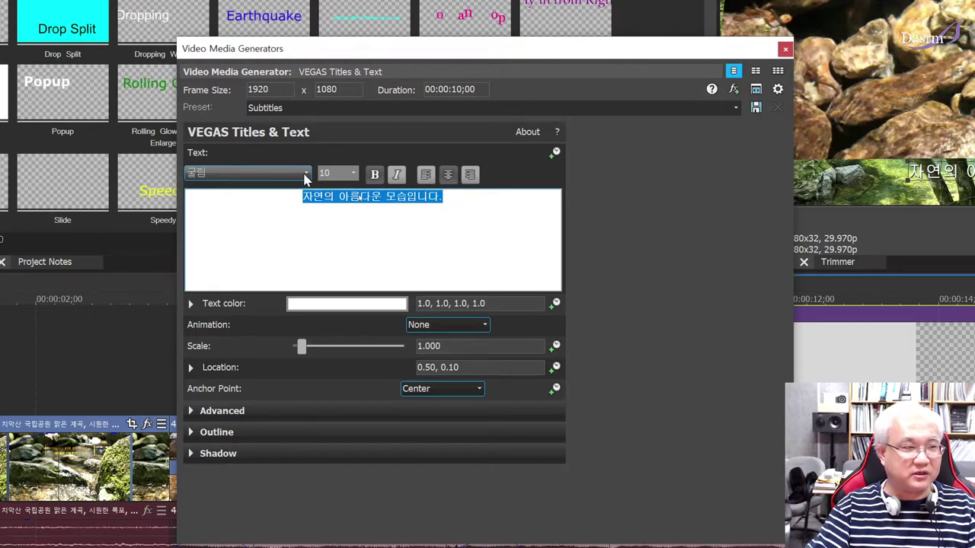
{"action": "left_click", "coordinate": [306, 175]}
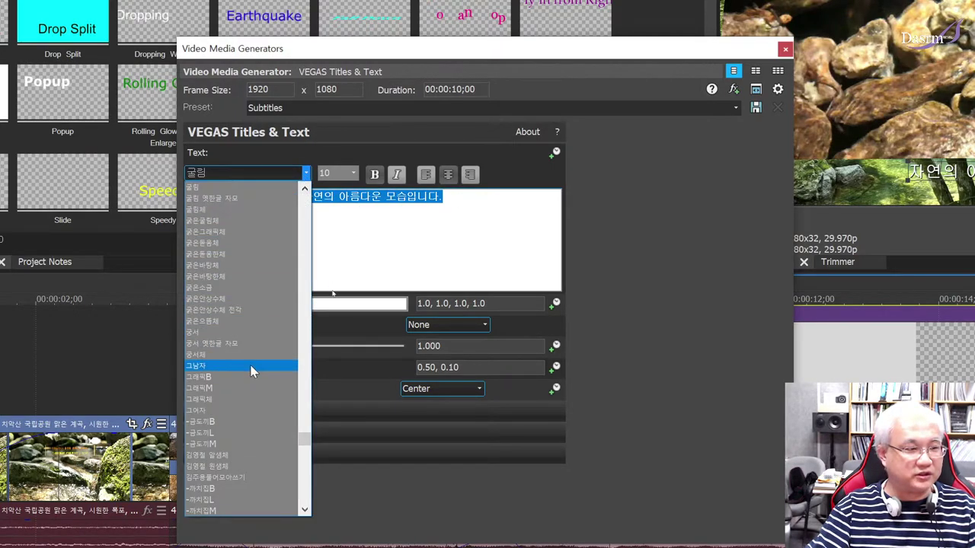
{"action": "scroll", "coordinate": [256, 341], "scroll_direction": "down", "scroll_amount": 3}
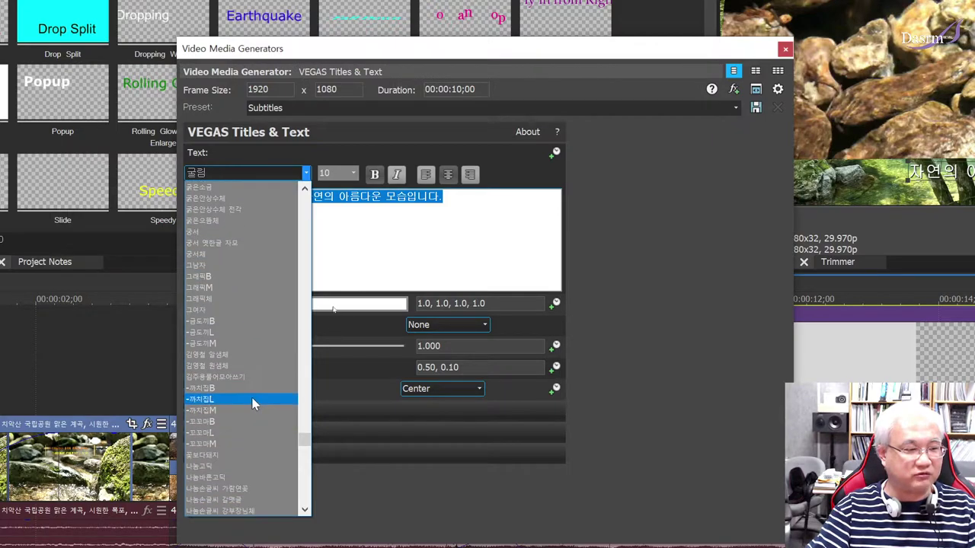
{"action": "left_click", "coordinate": [250, 309]}
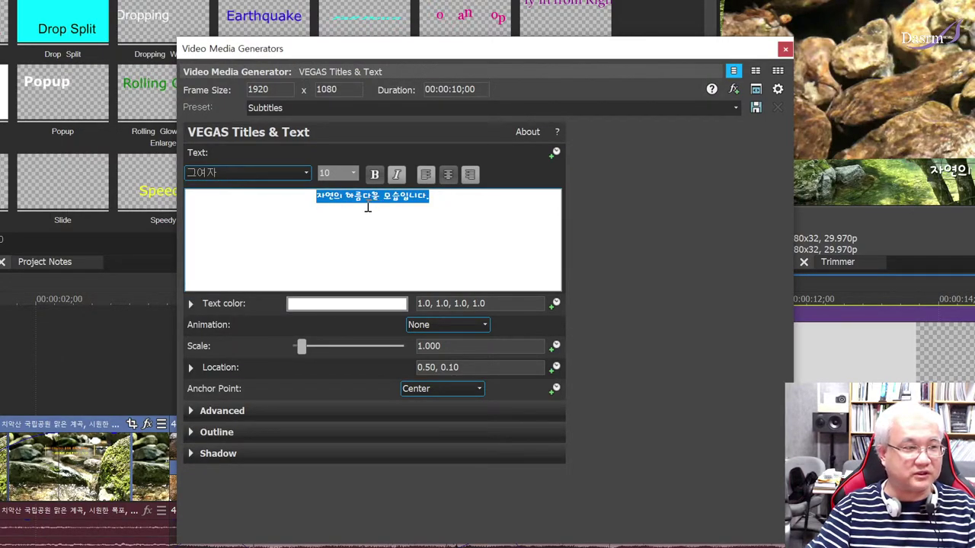
{"action": "left_click", "coordinate": [444, 196]}
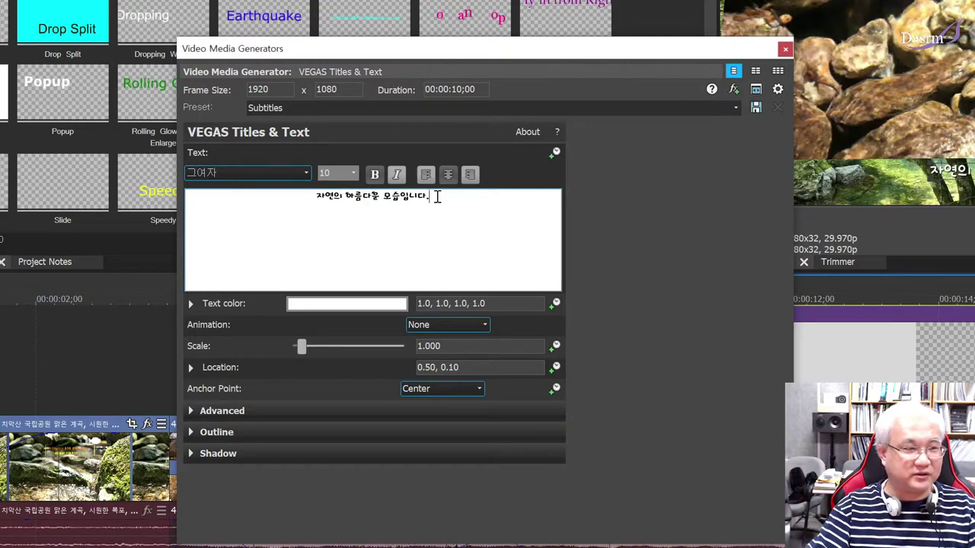
{"action": "left_click_drag", "start_coordinate": [439, 198], "coordinate": [328, 196]}
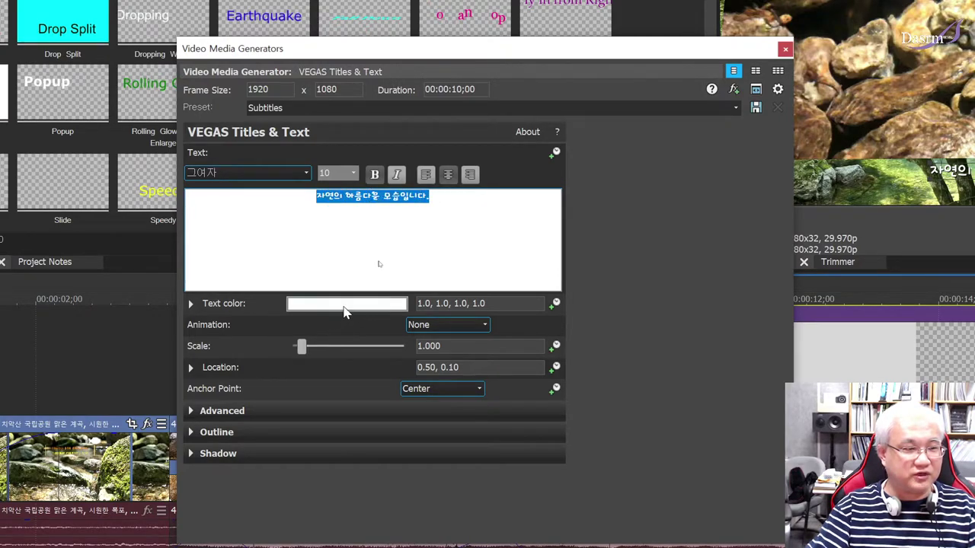
{"action": "left_click", "coordinate": [458, 195]}
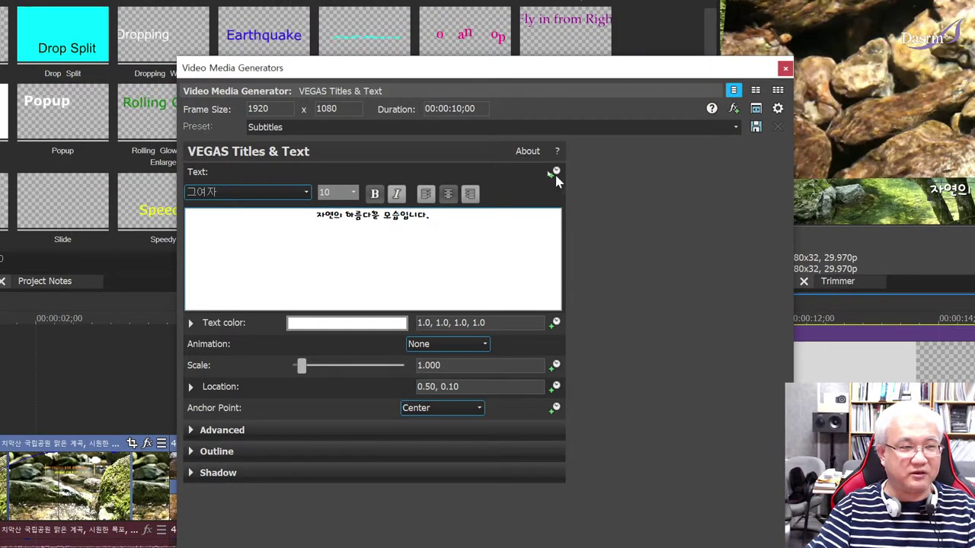
{"action": "left_click", "coordinate": [785, 68]}
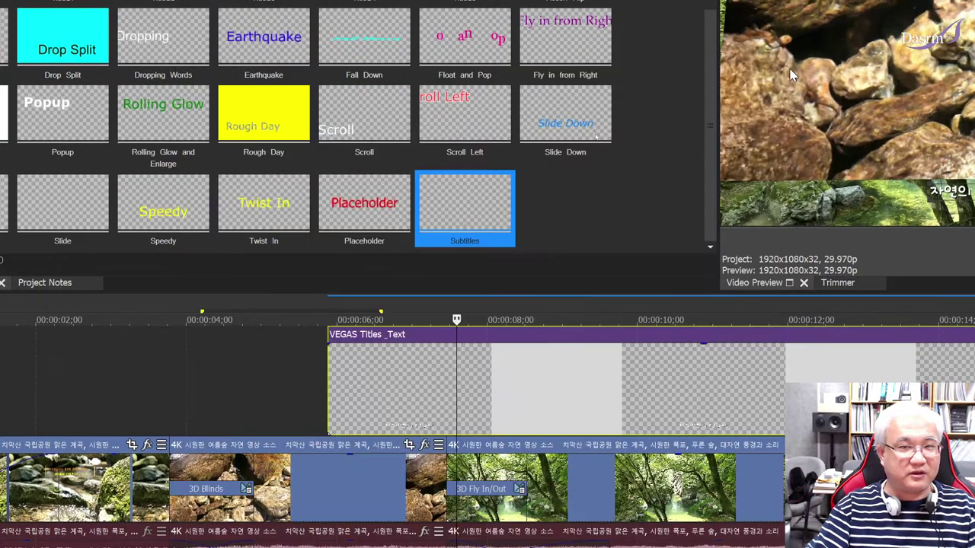
{"action": "left_click", "coordinate": [353, 382]}
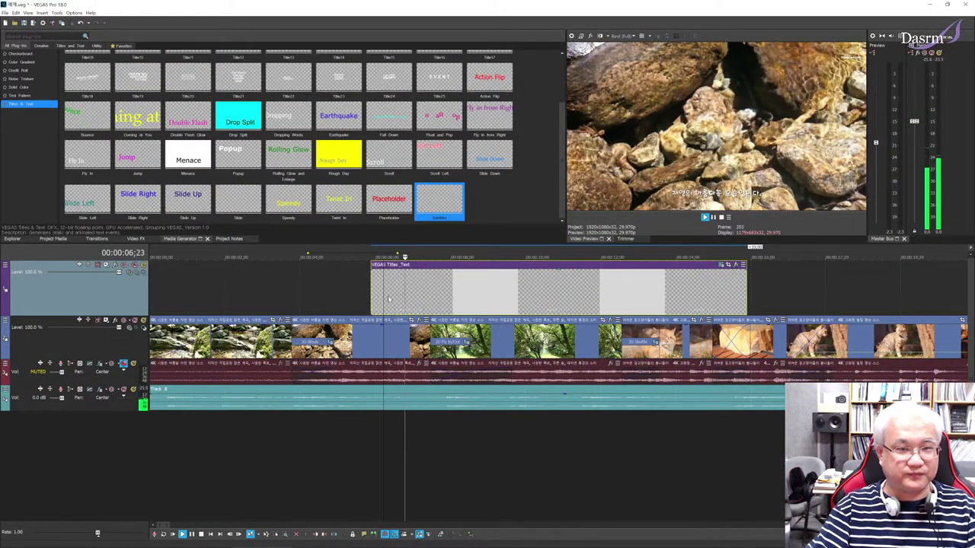
{"action": "key", "text": "space"}
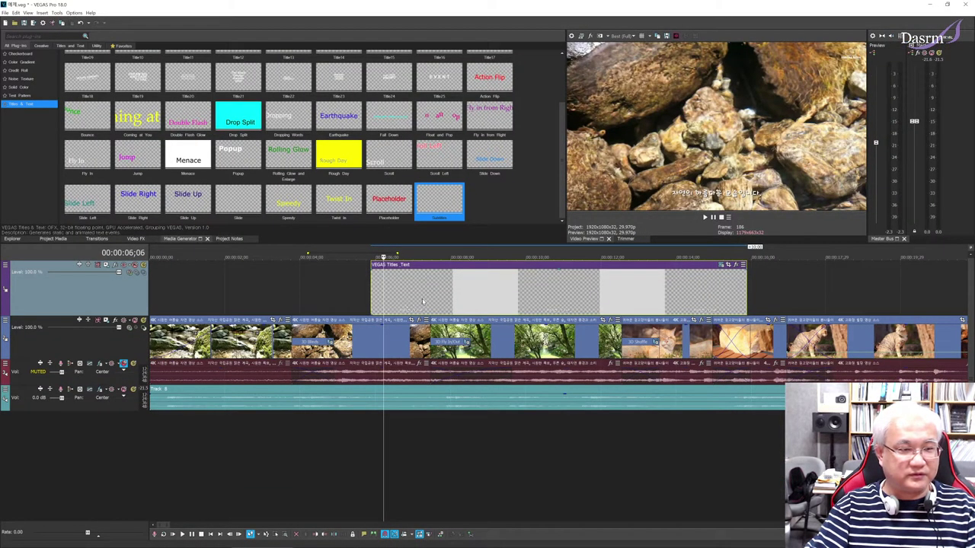
Set the subtitle's text size to 16 in its generated media properties and play the timeline from 00:00:05;18
{"action": "left_click", "coordinate": [721, 265]}
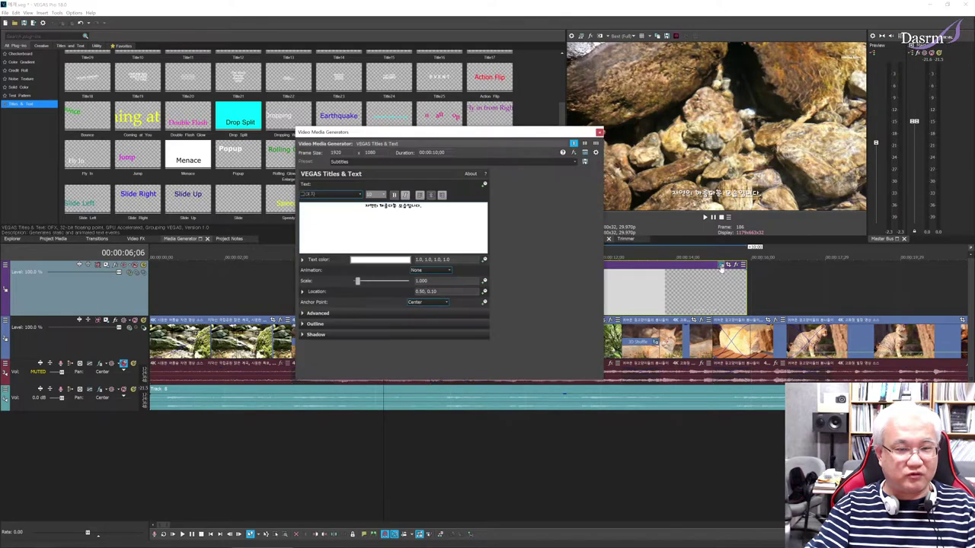
{"action": "left_click_drag", "start_coordinate": [379, 206], "coordinate": [422, 205]}
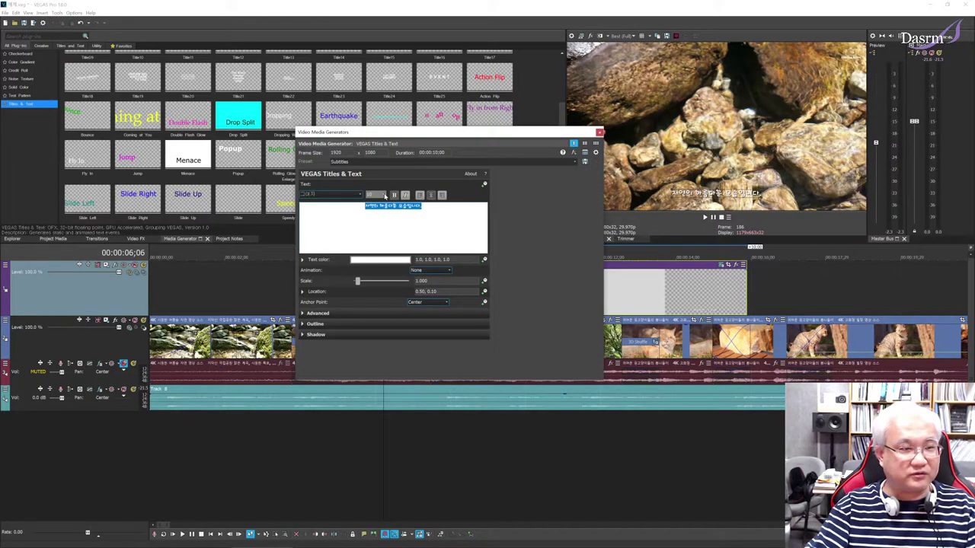
{"action": "left_click", "coordinate": [385, 195]}
{"action": "left_click", "coordinate": [376, 225]}
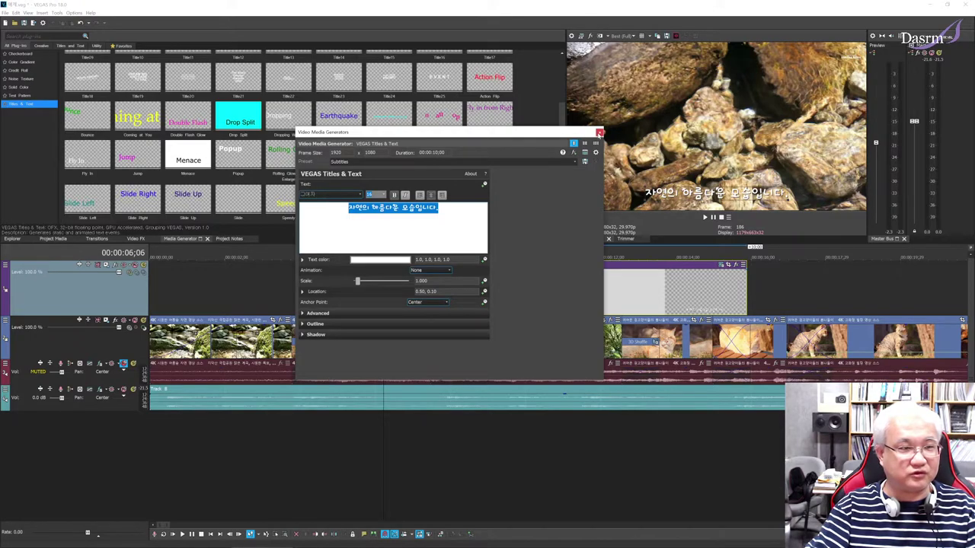
{"action": "left_click", "coordinate": [599, 133]}
{"action": "left_click", "coordinate": [360, 296]}
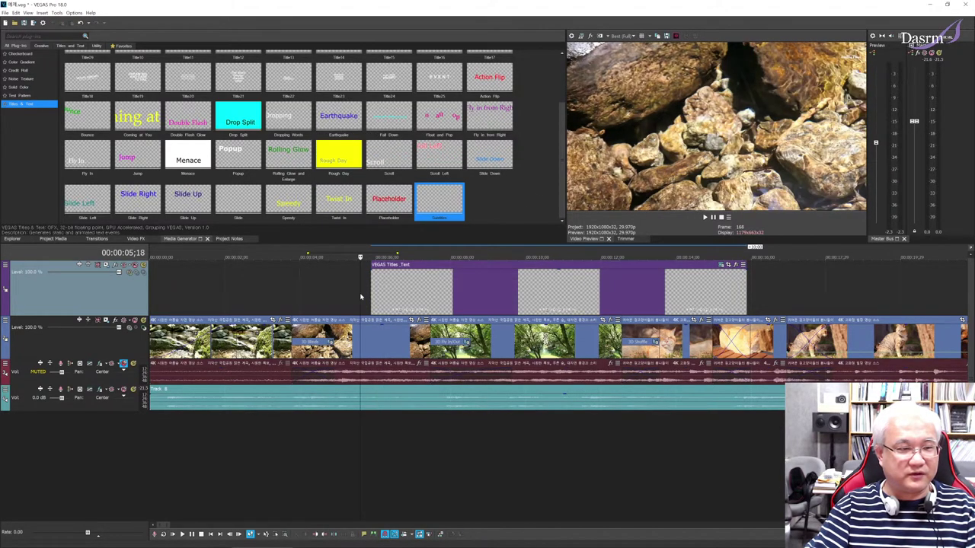
{"action": "key", "text": "space"}
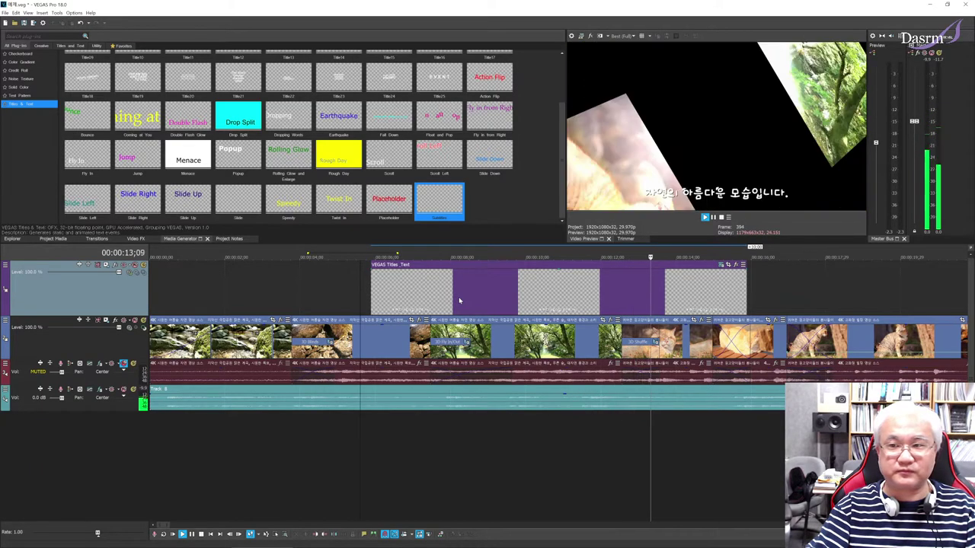
{"action": "key", "text": "space"}
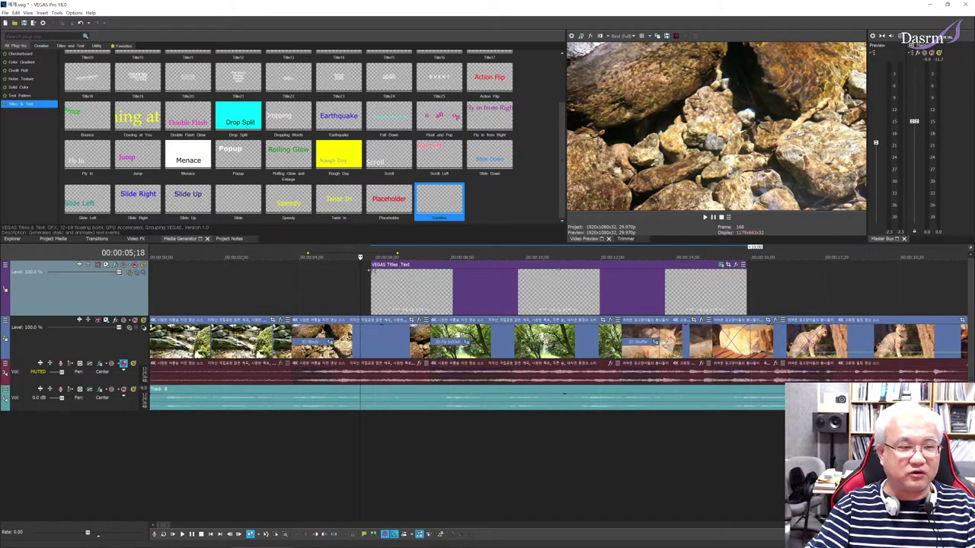
Add a fade-in to the start of the subtitle event and a 00:00:01;07 fade-out to its end
{"action": "mouse_move", "coordinate": [371, 266]}
{"action": "left_mouse_down"}
{"action": "mouse_move", "coordinate": [466, 272]}
{"action": "mouse_move", "coordinate": [416, 272]}
{"action": "left_mouse_up"}
{"action": "mouse_move", "coordinate": [744, 266]}
{"action": "left_mouse_down"}
{"action": "mouse_move", "coordinate": [690, 271]}
{"action": "mouse_move", "coordinate": [699, 272]}
{"action": "left_mouse_up"}
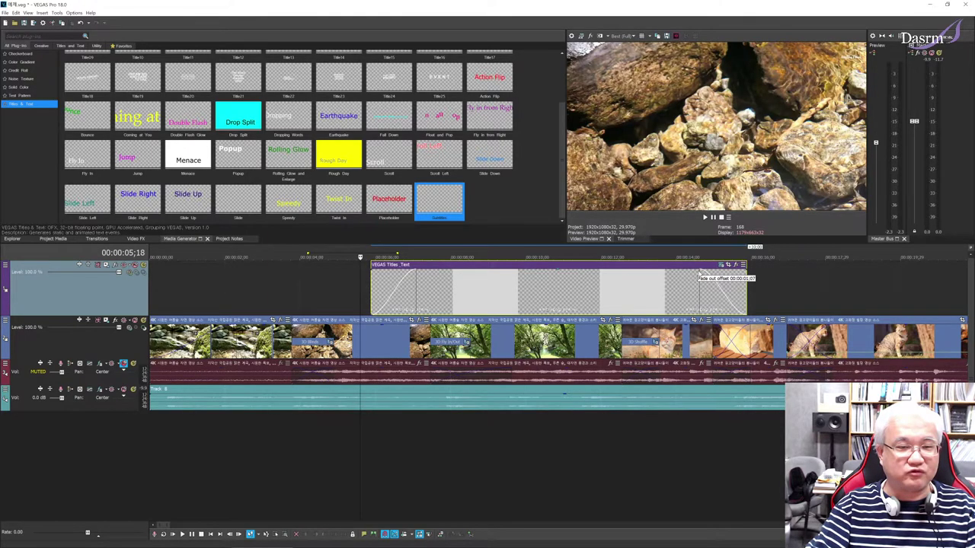
Play the subtitle event from its start to check the fade-in, then place the playhead at 00:00:08;24
{"action": "left_click", "coordinate": [371, 282]}
{"action": "key", "text": "space"}
{"action": "key", "text": "space"}
{"action": "left_click", "coordinate": [481, 297]}
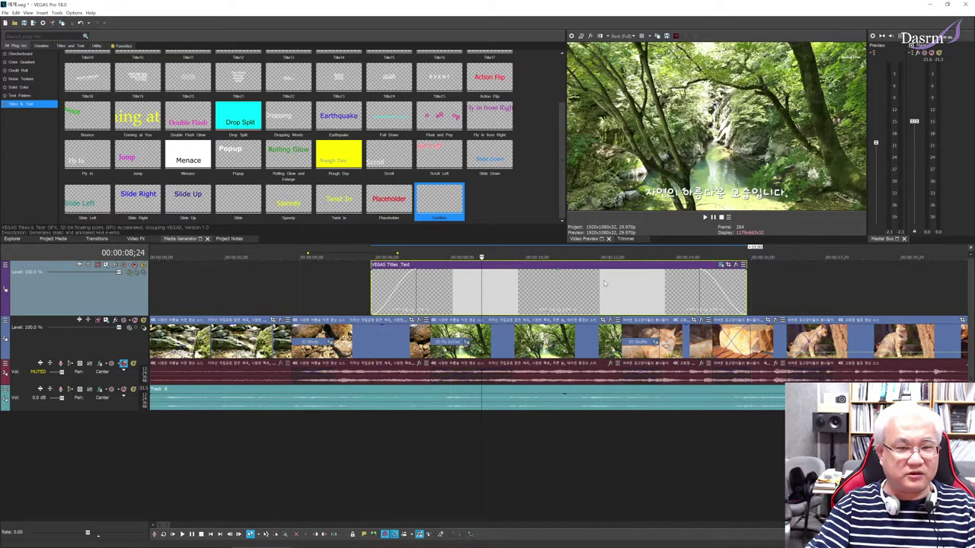
Reopen the subtitle's generated media properties and set the size of its whole text to 24
{"action": "left_click", "coordinate": [720, 265]}
{"action": "left_click_drag", "start_coordinate": [439, 207], "coordinate": [348, 208]}
{"action": "left_click", "coordinate": [384, 195]}
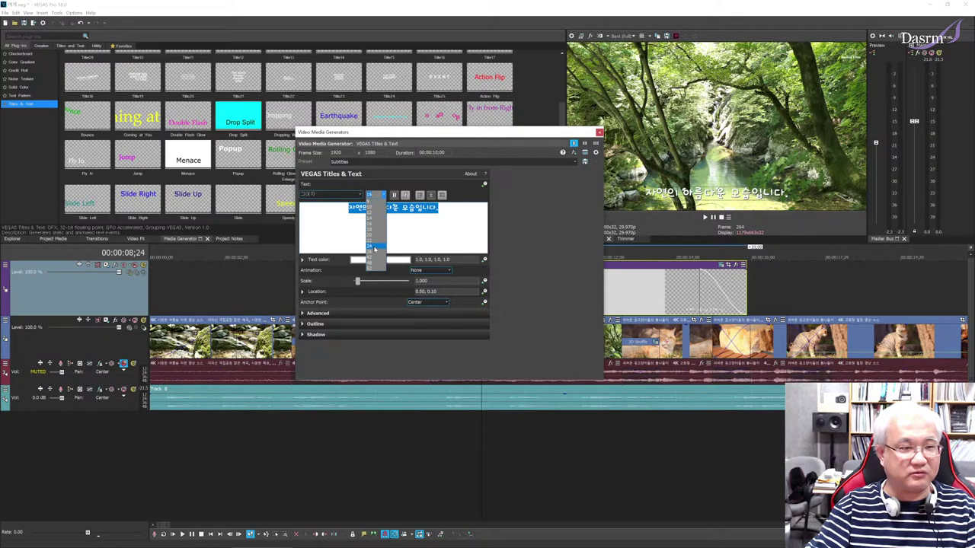
{"action": "left_click", "coordinate": [373, 252]}
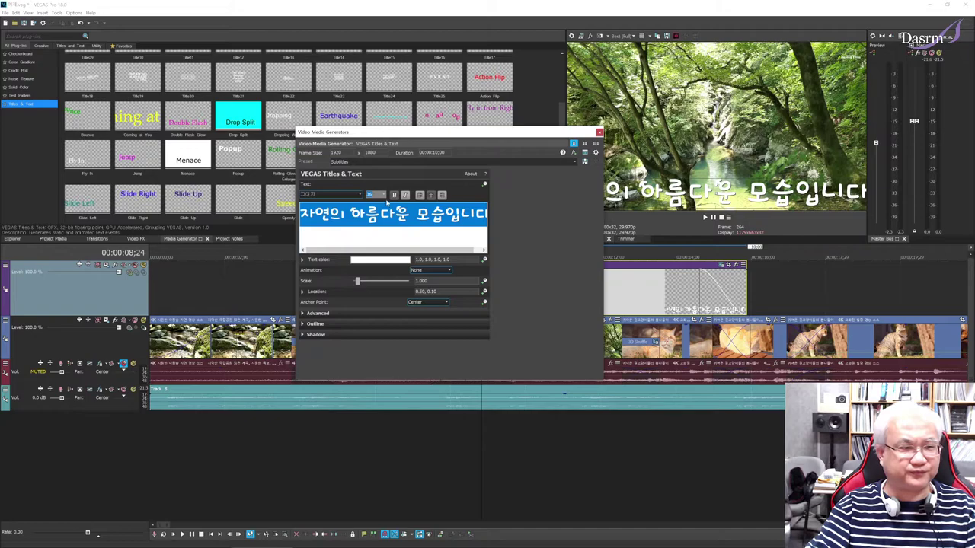
{"action": "left_click", "coordinate": [388, 196]}
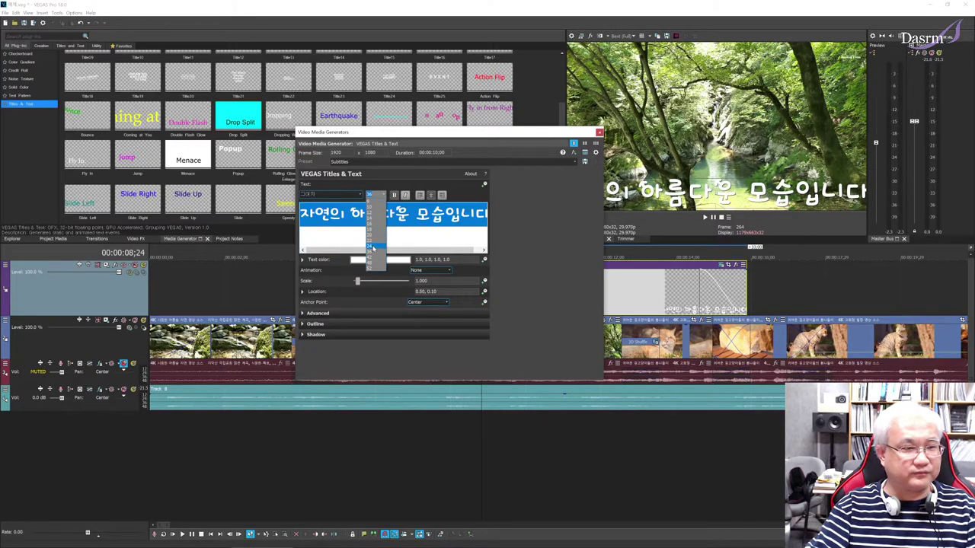
{"action": "left_click", "coordinate": [376, 214]}
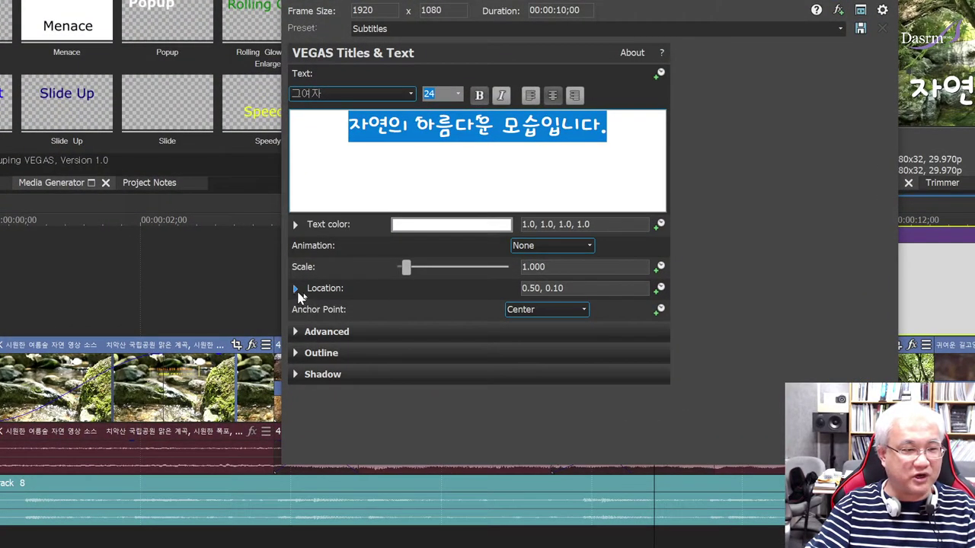
Move the subtitle's location up to about 0.49, 0.53 near the frame centre and close the generator window
{"action": "left_click", "coordinate": [303, 291]}
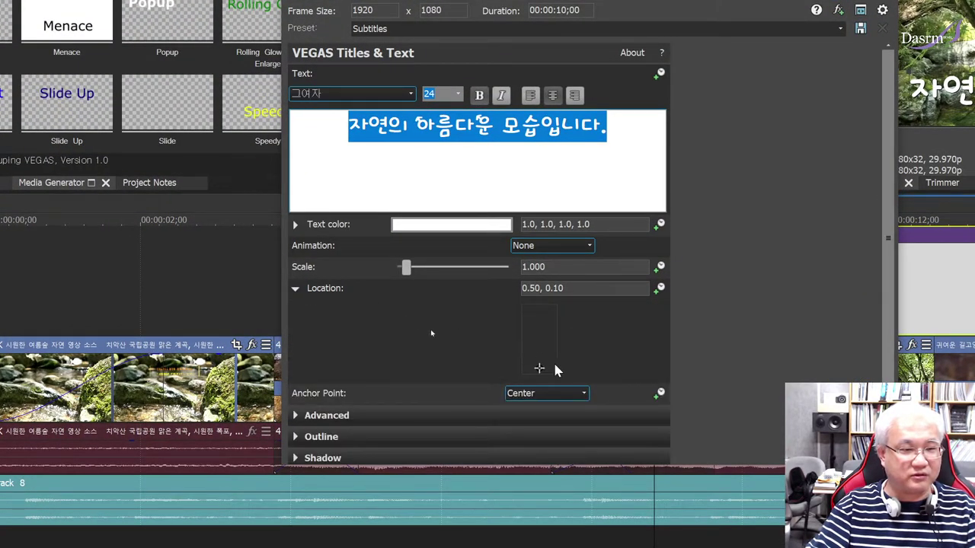
{"action": "left_click_drag", "start_coordinate": [539, 369], "coordinate": [539, 342]}
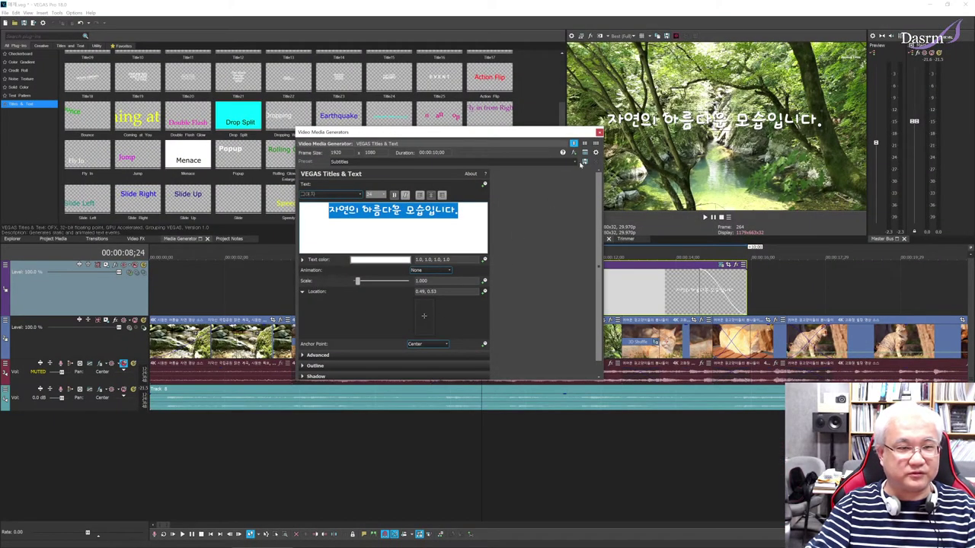
{"action": "left_click", "coordinate": [600, 133]}
Play through the centred subtitle's fade-in and fade-out and check the text at several points of the event
{"action": "left_click", "coordinate": [363, 296]}
{"action": "key", "text": "space"}
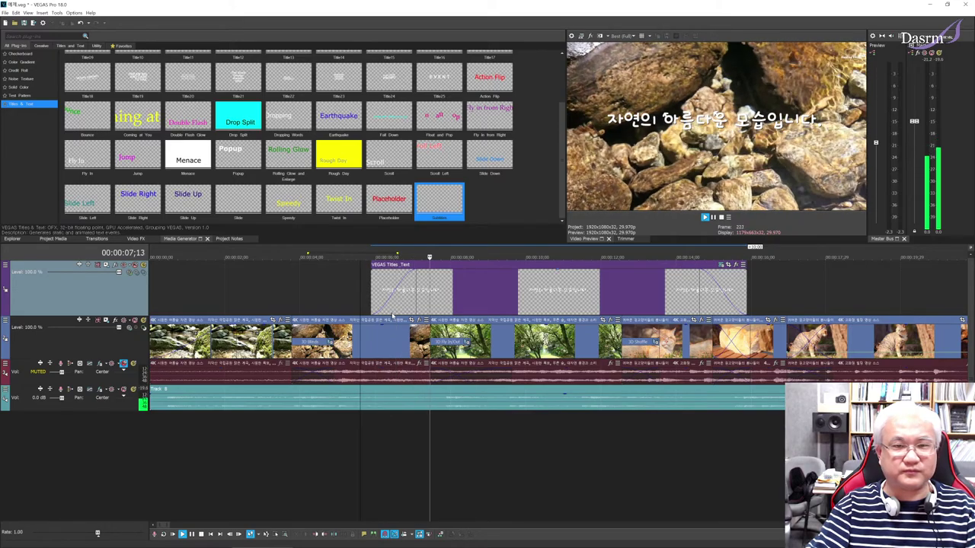
{"action": "key", "text": "space"}
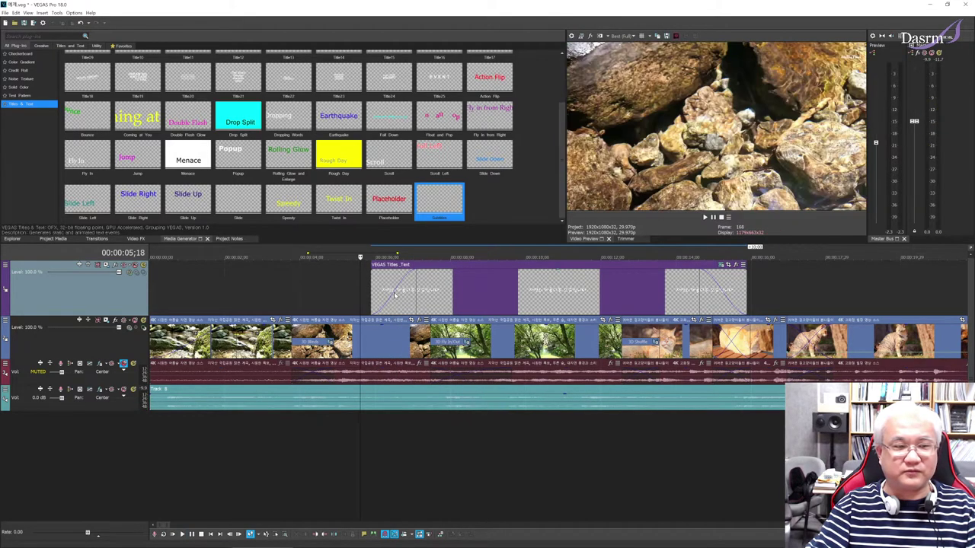
{"action": "left_click", "coordinate": [397, 285]}
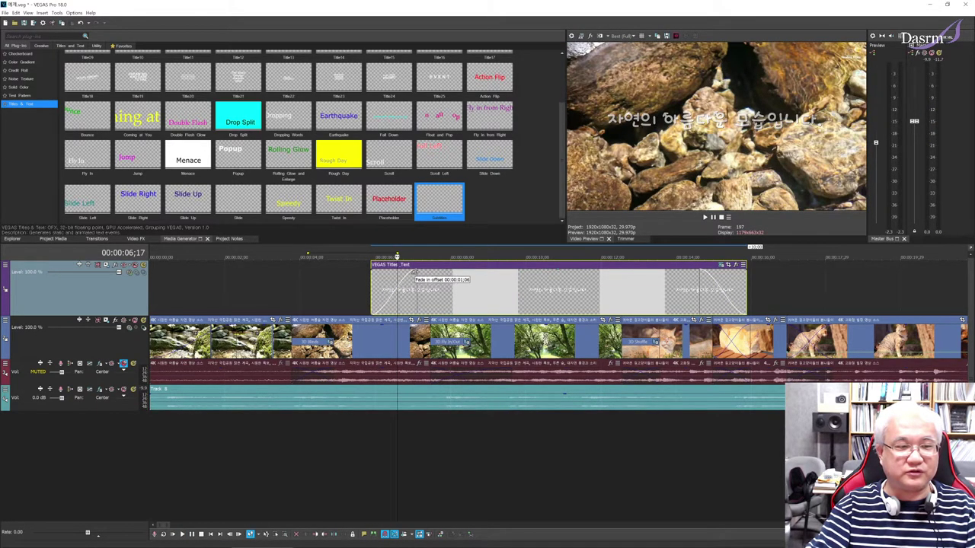
{"action": "left_click", "coordinate": [373, 282]}
{"action": "key", "text": "space"}
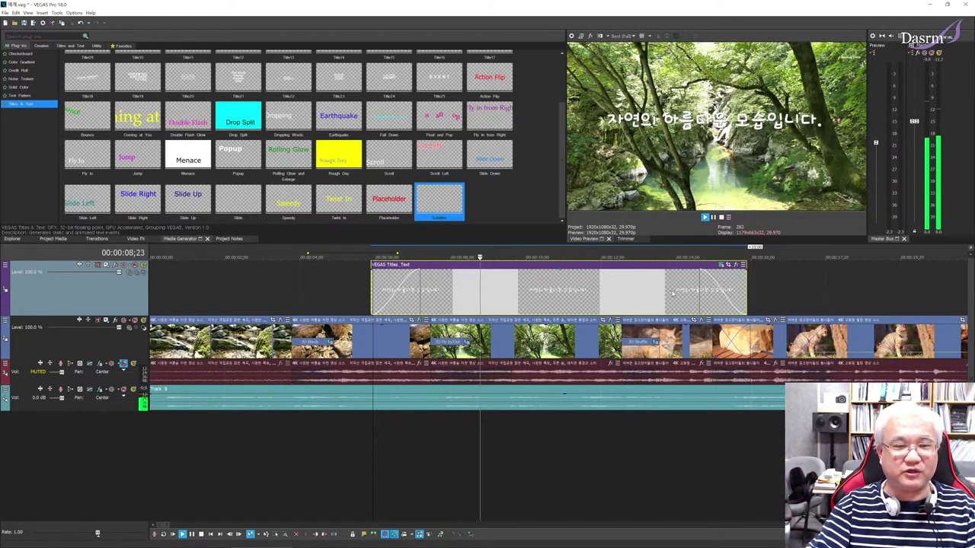
{"action": "left_click", "coordinate": [689, 297]}
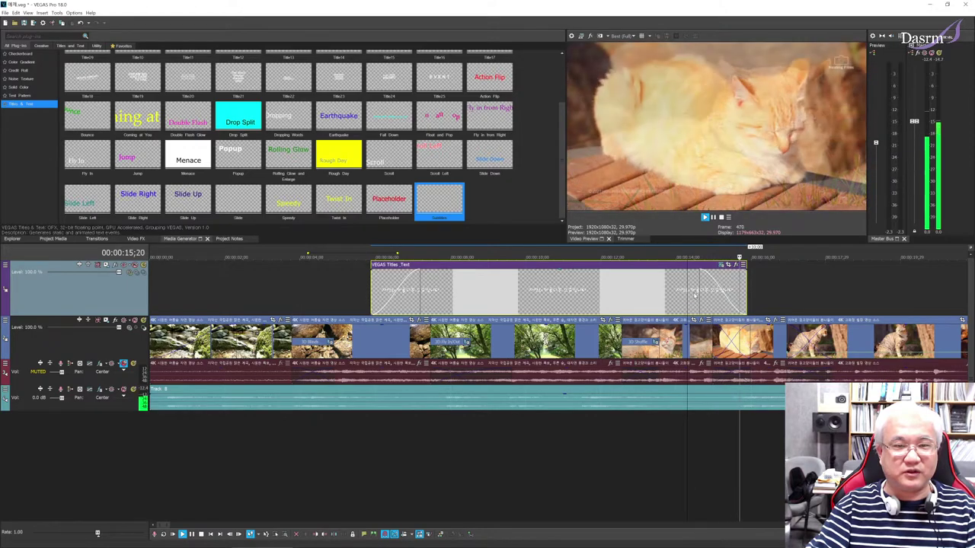
{"action": "key", "text": "space"}
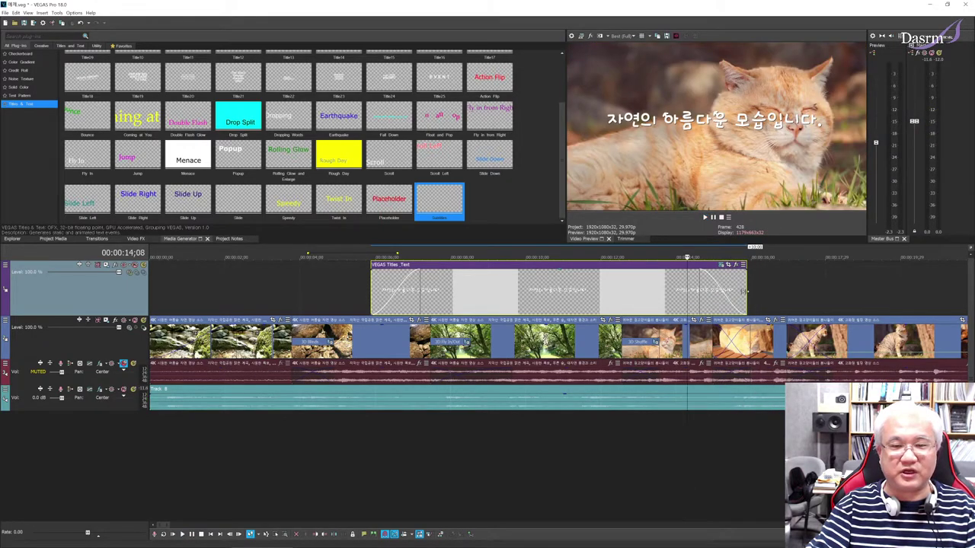
{"action": "left_click", "coordinate": [612, 290]}
{"action": "left_click", "coordinate": [539, 290]}
{"action": "left_click", "coordinate": [406, 288]}
{"action": "left_click", "coordinate": [441, 287]}
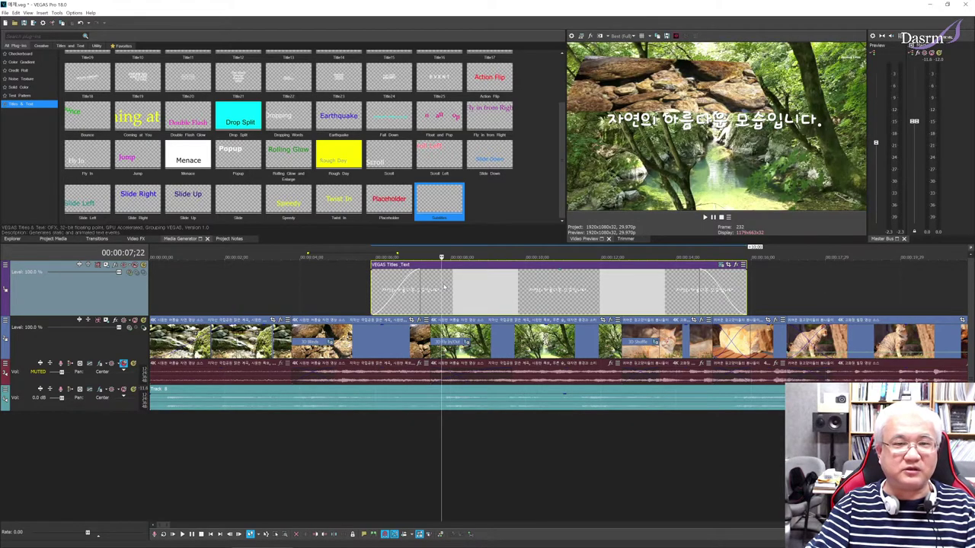
{"action": "left_click", "coordinate": [456, 299]}
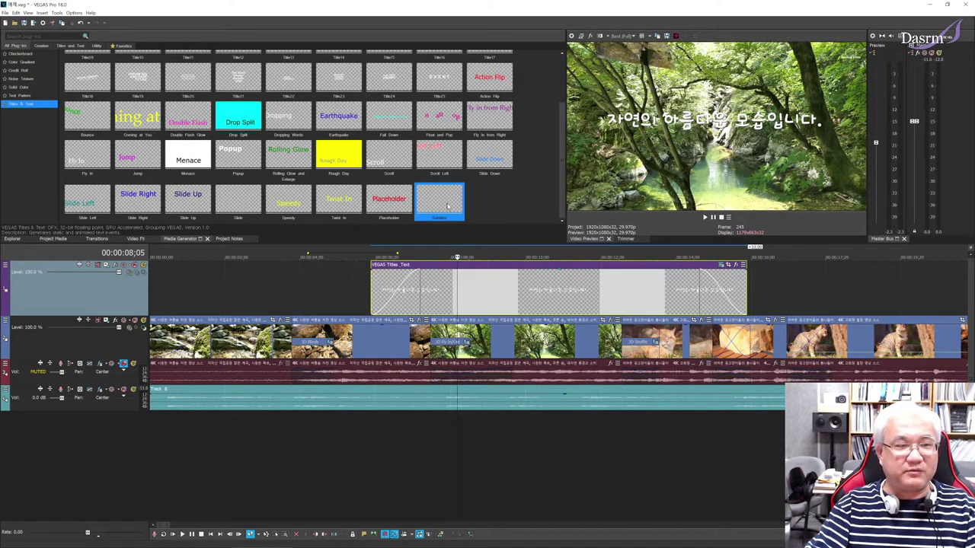
Add two more Subtitles preset events on new tracks above and align both with the start of the first subtitle
{"action": "double_click", "coordinate": [429, 264]}
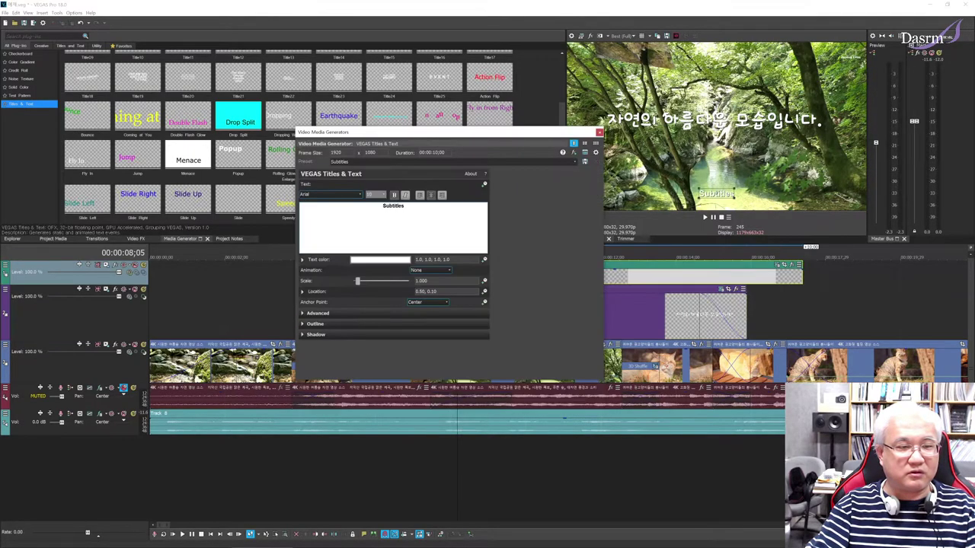
{"action": "left_click", "coordinate": [598, 132]}
{"action": "left_click_drag", "start_coordinate": [525, 279], "coordinate": [471, 280]}
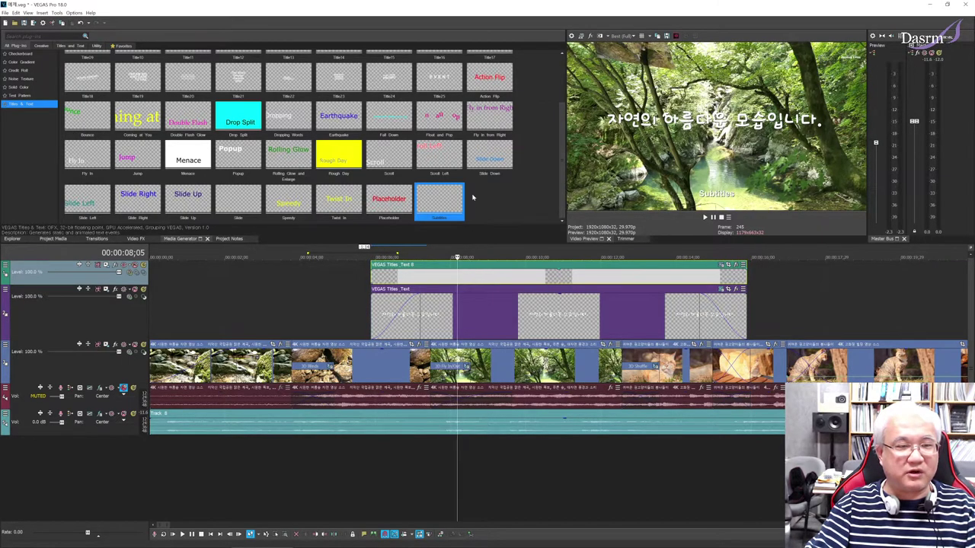
{"action": "double_click", "coordinate": [454, 259]}
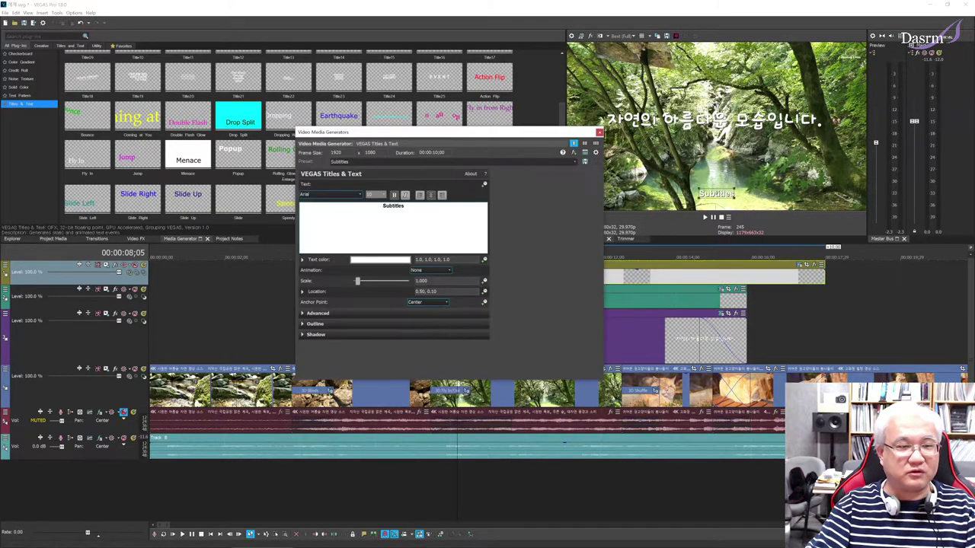
{"action": "left_click", "coordinate": [598, 132]}
{"action": "left_click_drag", "start_coordinate": [558, 280], "coordinate": [478, 281]}
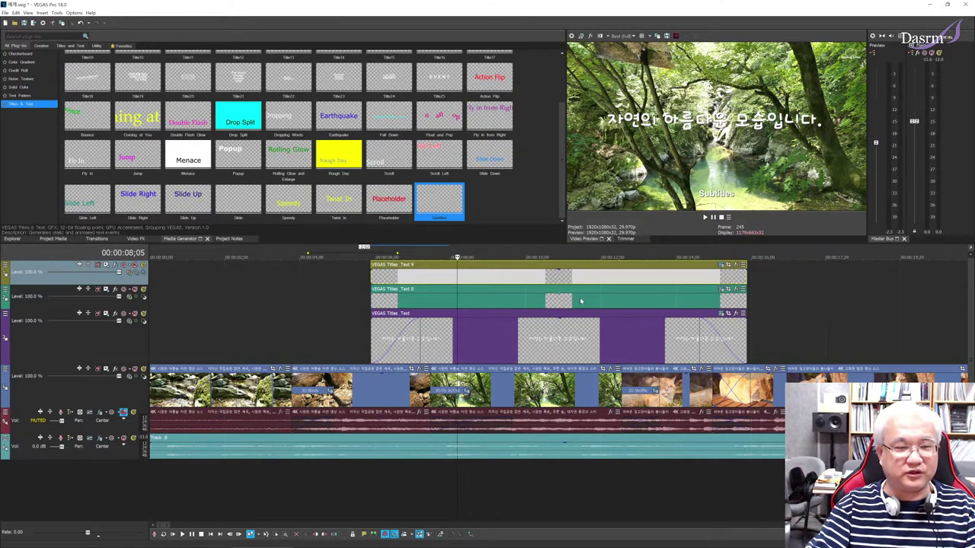
In the middle subtitle track's generated media, set the location to about 0.49, 0.36 and the text size to 24
{"action": "left_click", "coordinate": [581, 300]}
{"action": "left_click", "coordinate": [727, 289]}
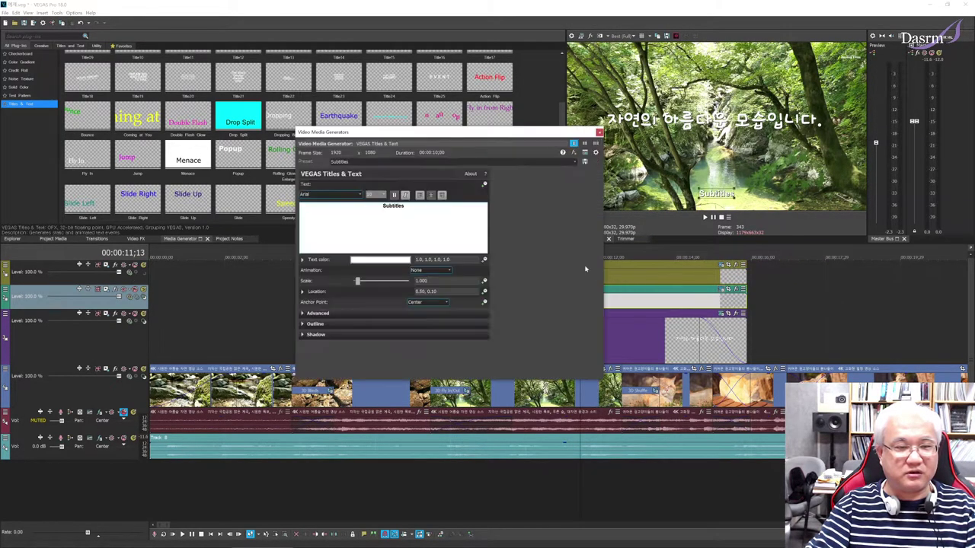
{"action": "left_click", "coordinate": [303, 292]}
{"action": "left_click_drag", "start_coordinate": [424, 329], "coordinate": [424, 324]}
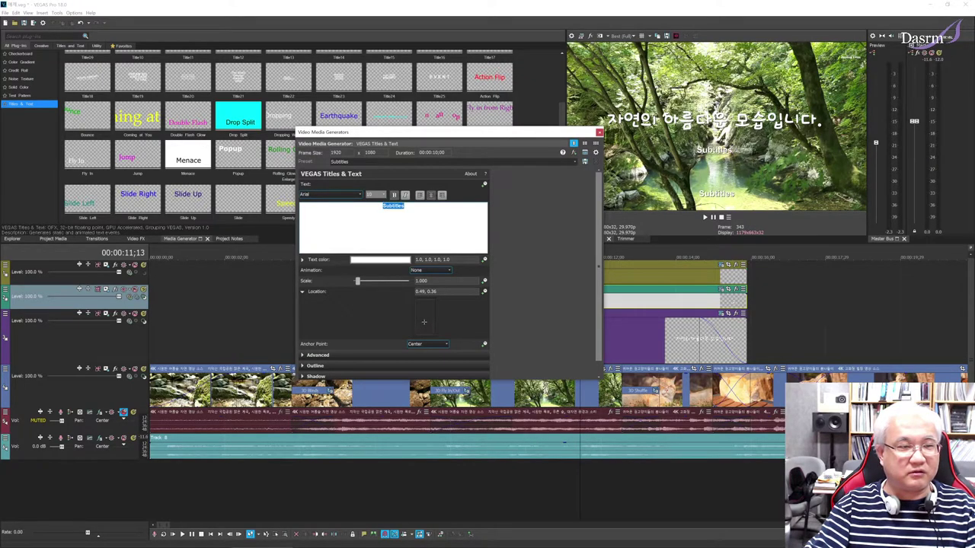
{"action": "left_click", "coordinate": [384, 195]}
{"action": "left_click", "coordinate": [378, 249]}
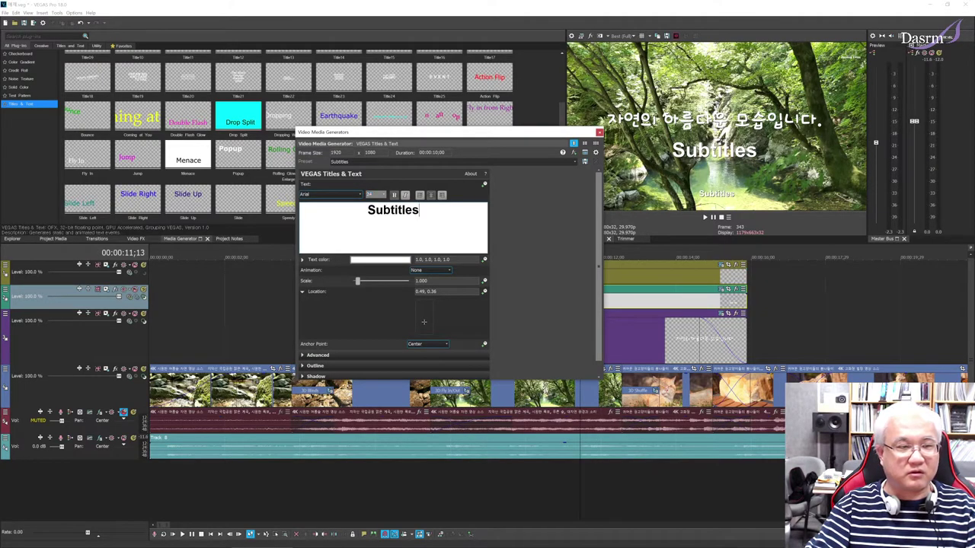
Replace the middle subtitle's placeholder text with 안녕하세요 and set its font to 굵은그래픽체
{"action": "type", "text": "ㅇ"}
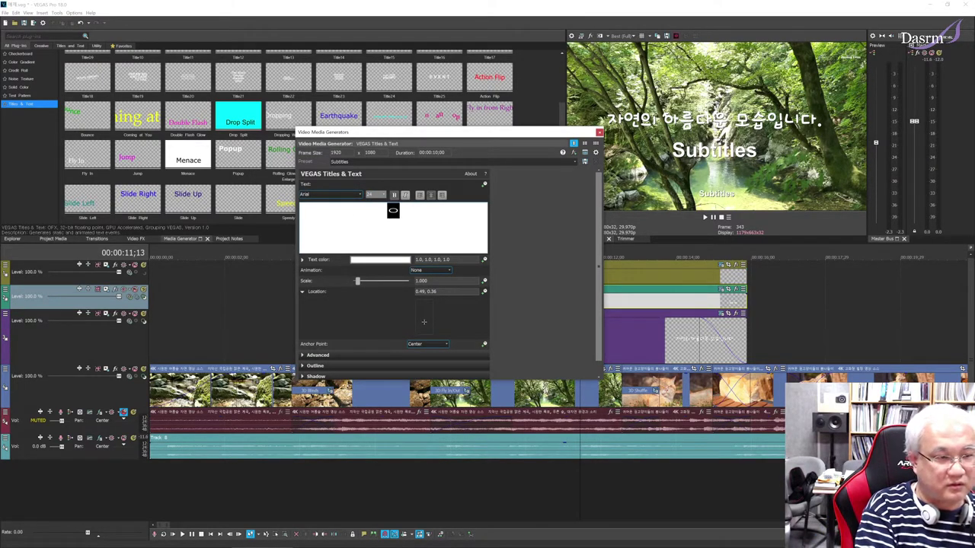
{"action": "type", "text": "안녀"}
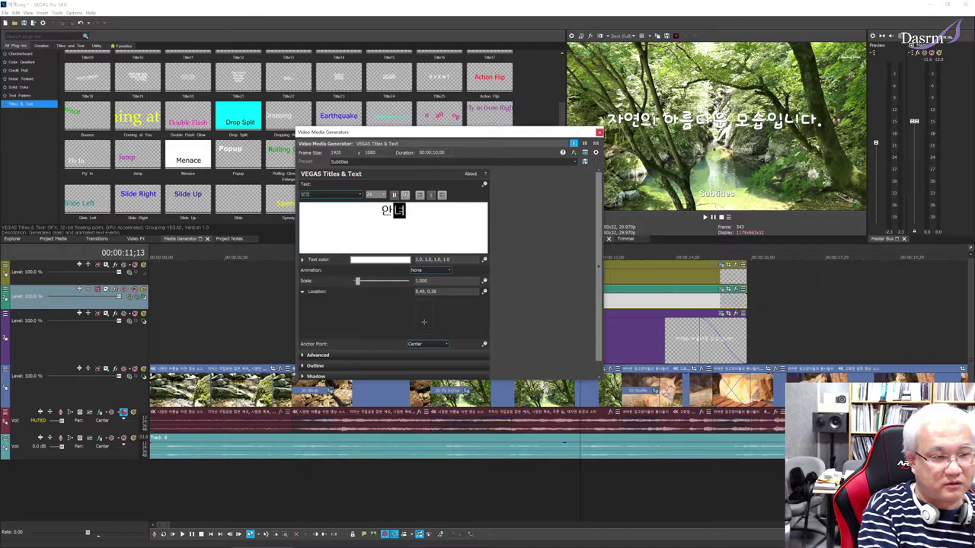
{"action": "type", "text": "하세요"}
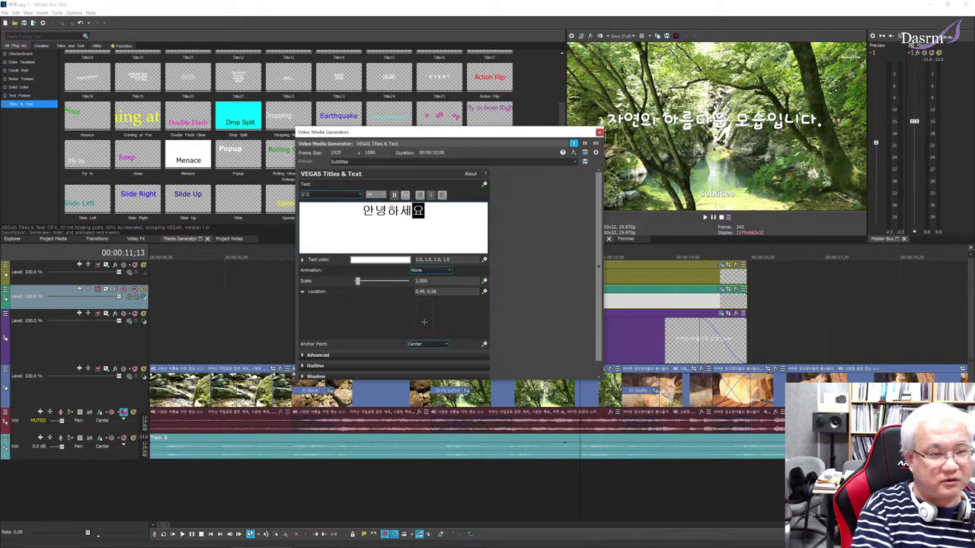
{"action": "left_click", "coordinate": [402, 210]}
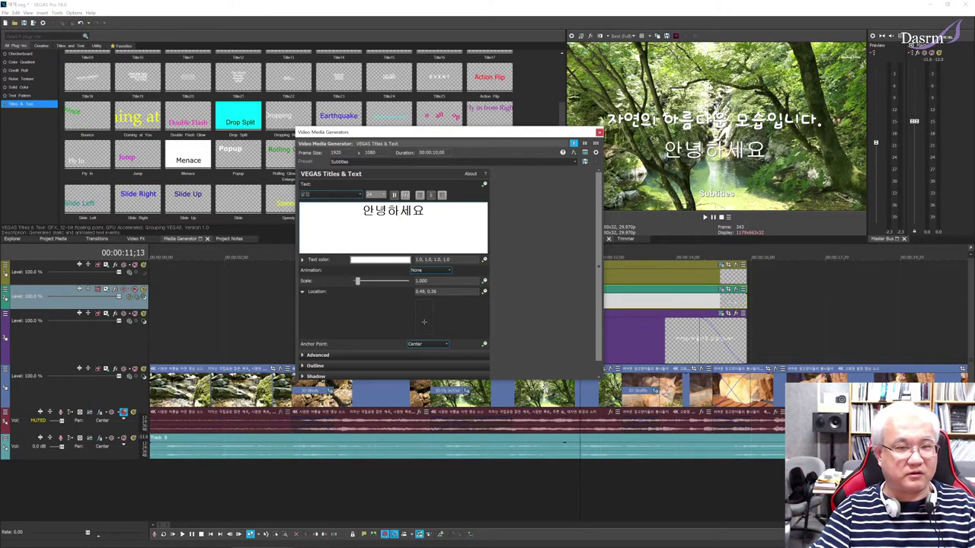
{"action": "key", "text": "ctrl+a"}
{"action": "left_click", "coordinate": [357, 195]}
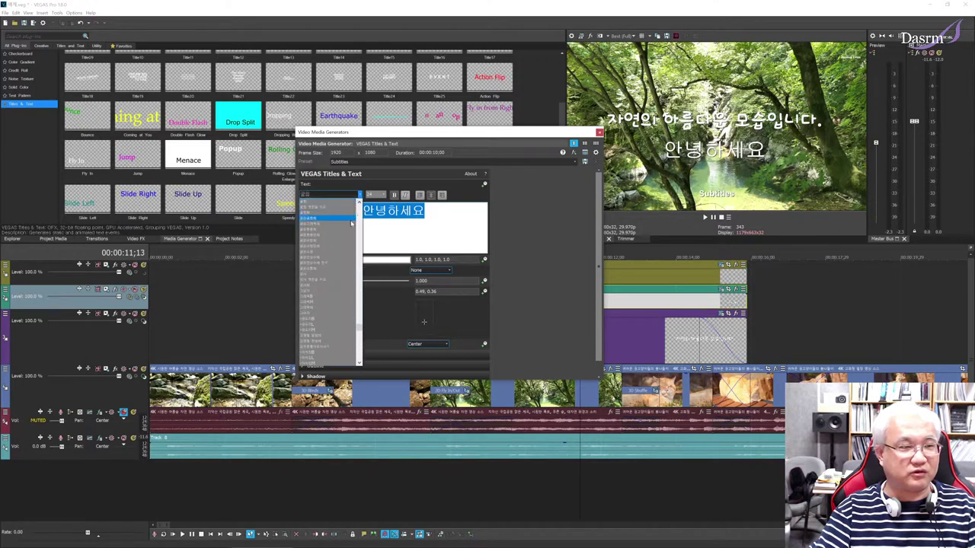
{"action": "left_click", "coordinate": [330, 224]}
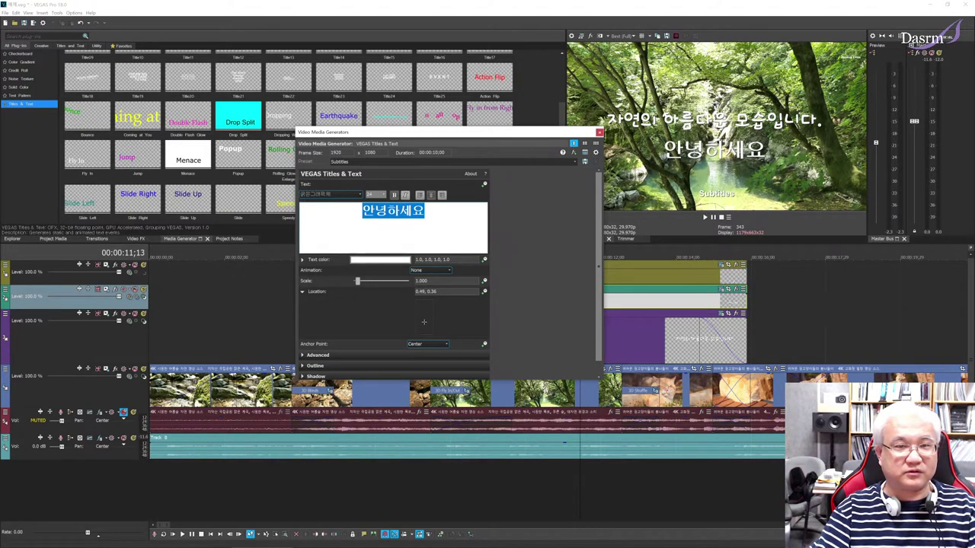
Set the 안녕하세요 text colour to a golden yellow of about 1.0, 0.8, 0.26 and close the generator window
{"action": "left_click", "coordinate": [379, 260]}
{"action": "left_click", "coordinate": [336, 308]}
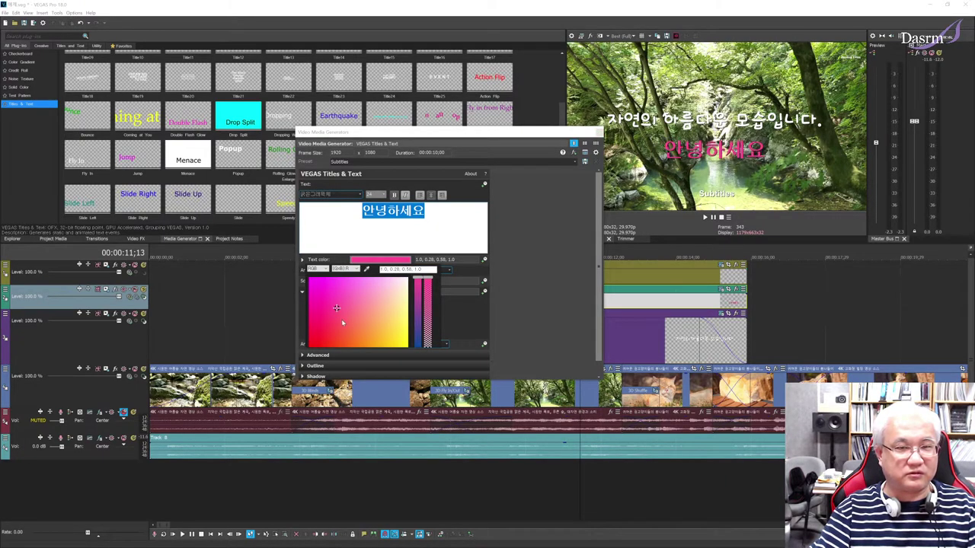
{"action": "left_click", "coordinate": [354, 312]}
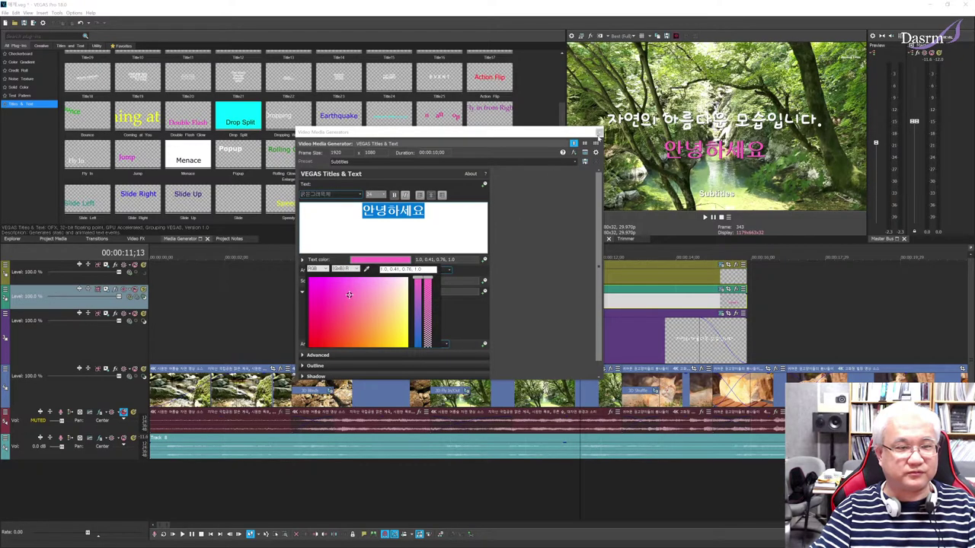
{"action": "left_click", "coordinate": [387, 333]}
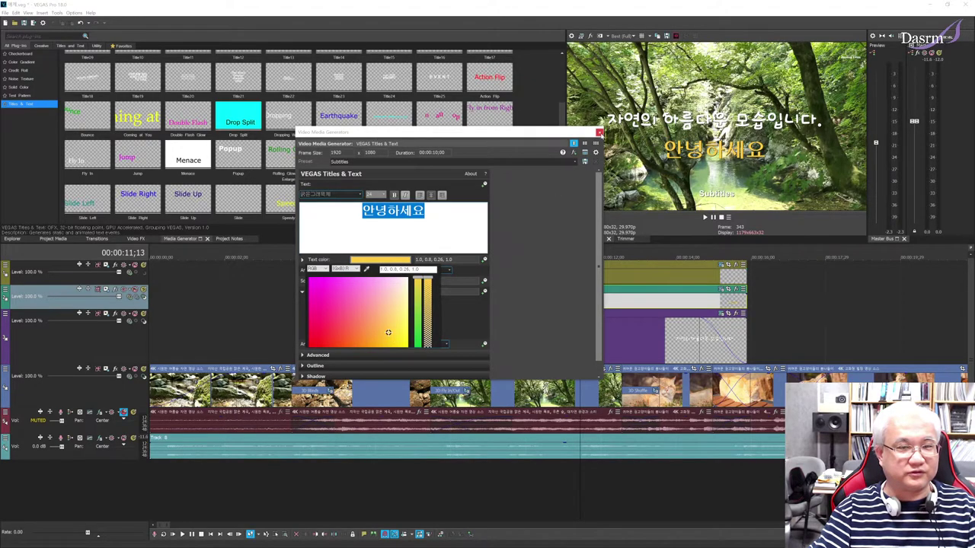
{"action": "left_click", "coordinate": [569, 173]}
{"action": "left_click", "coordinate": [598, 133]}
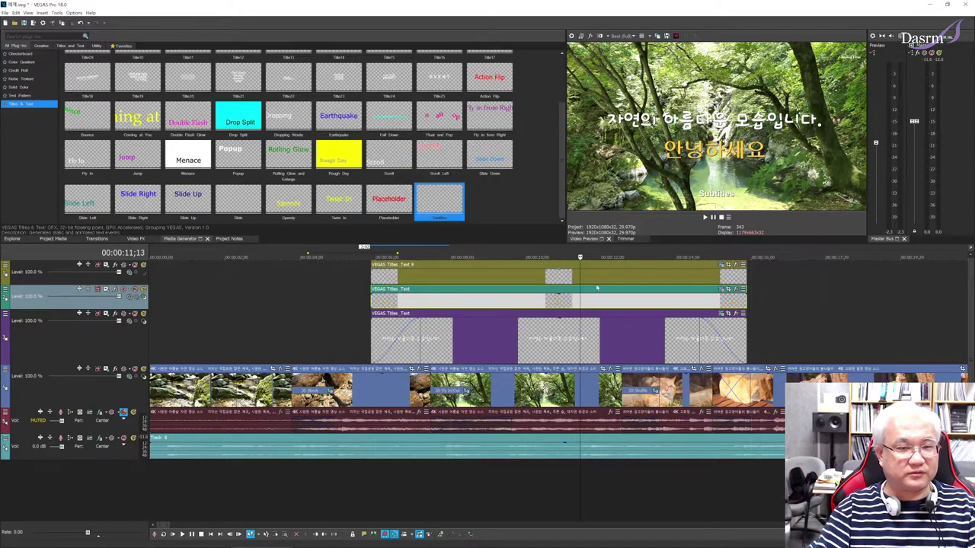
Open the generated media properties of the subtitle on the uppermost track and set its text size to 20
{"action": "left_click", "coordinate": [578, 277]}
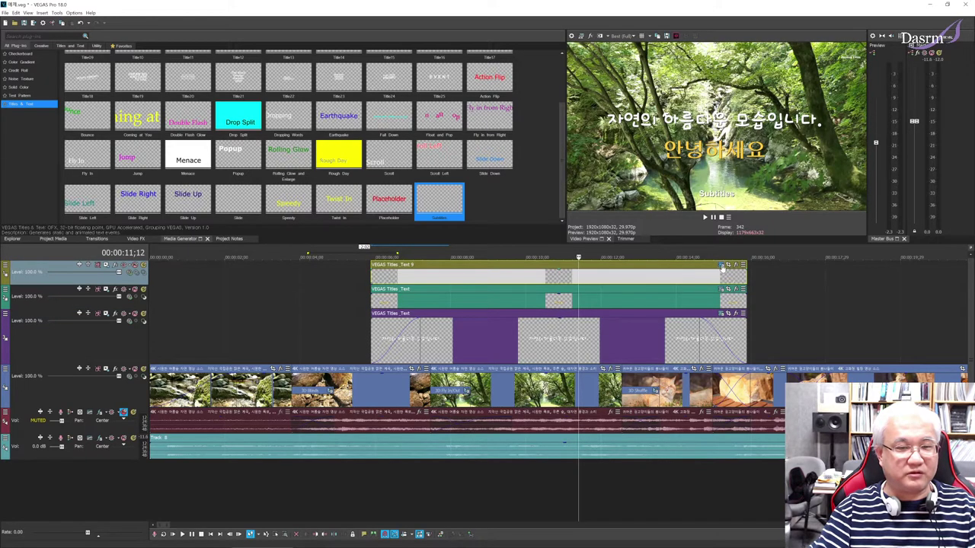
{"action": "left_click", "coordinate": [721, 265]}
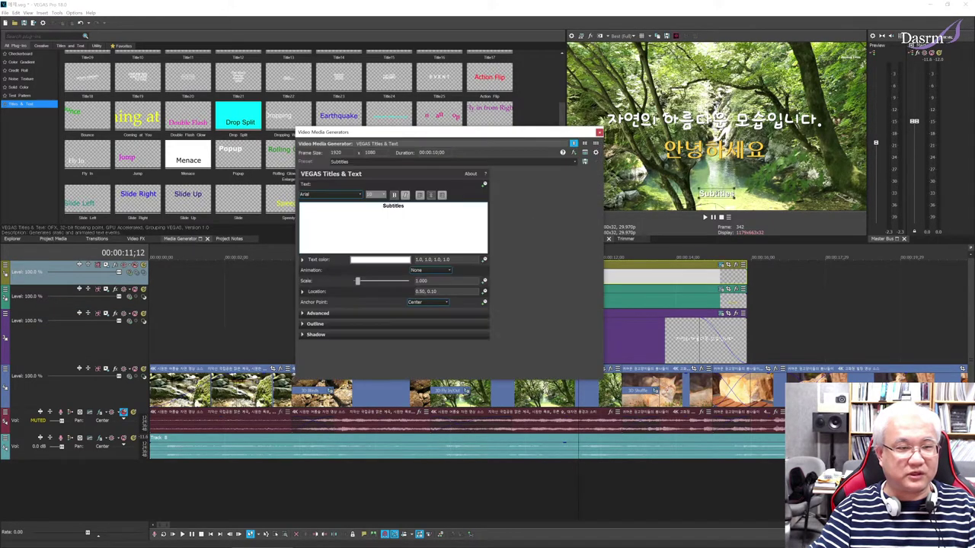
{"action": "left_click", "coordinate": [375, 197]}
{"action": "left_click", "coordinate": [374, 236]}
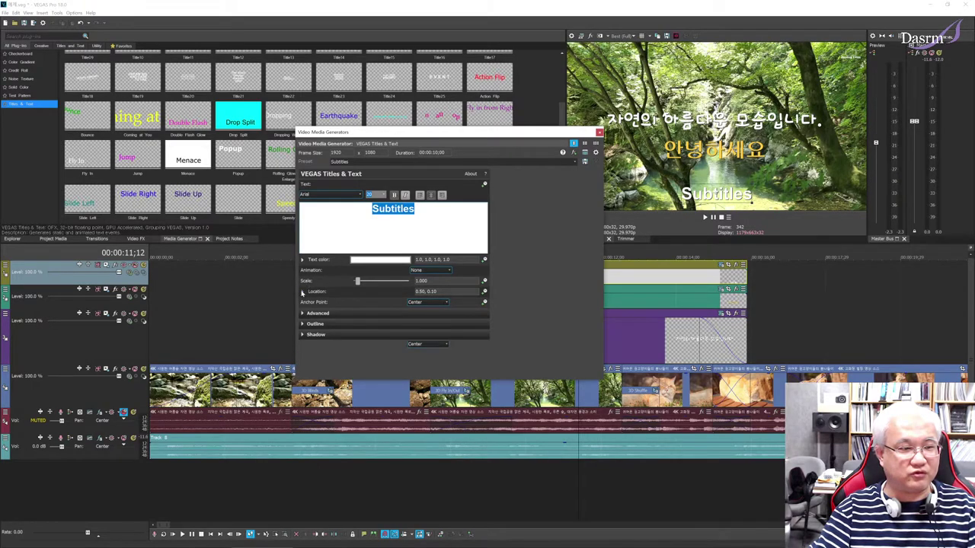
Set the uppermost subtitle's location to about 0.49, 0.22 and replace its placeholder text with a short Korean self-introduction containing the presenter's name
{"action": "left_click", "coordinate": [302, 293]}
{"action": "left_click_drag", "start_coordinate": [425, 333], "coordinate": [425, 329]}
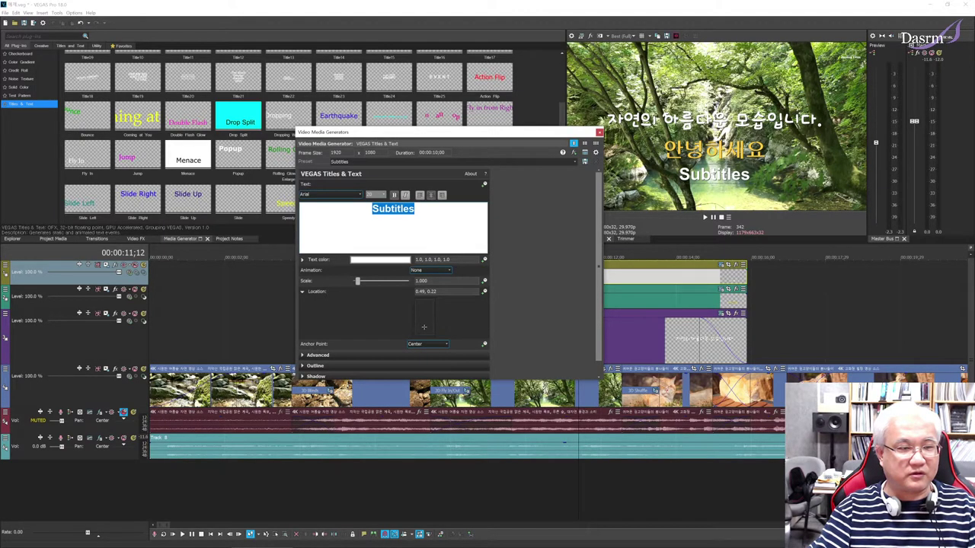
{"action": "type", "text": "ㄱ"}
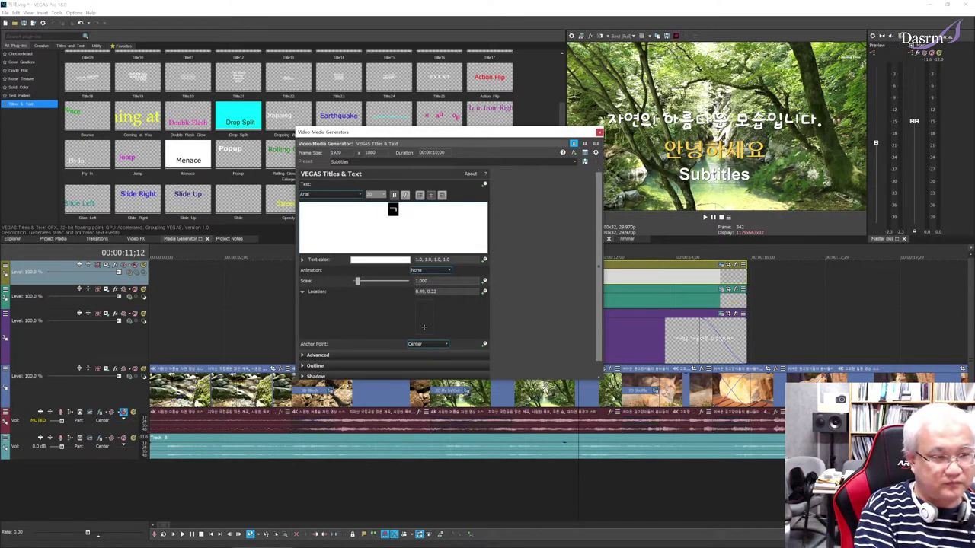
{"action": "type", "text": "영입니다."}
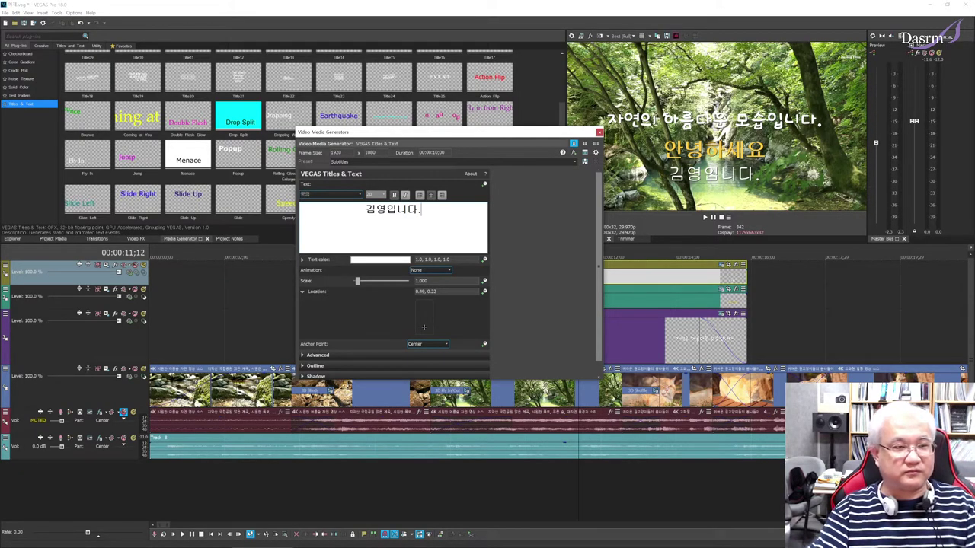
Apply a bold, rounded handwriting-style Korean font to all of the uppermost subtitle's text and close the generator window
{"action": "key", "text": "ctrl+a"}
{"action": "left_click", "coordinate": [360, 195]}
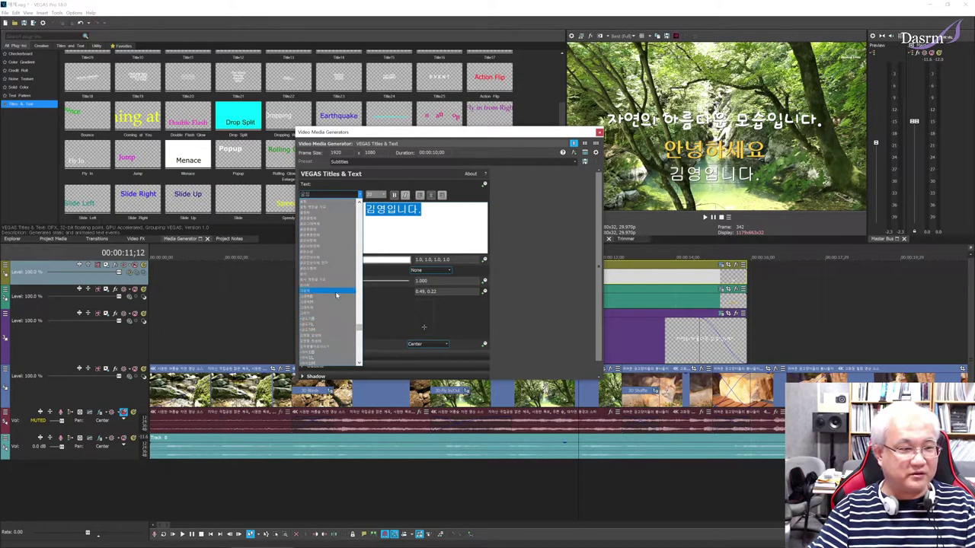
{"action": "left_click", "coordinate": [325, 313]}
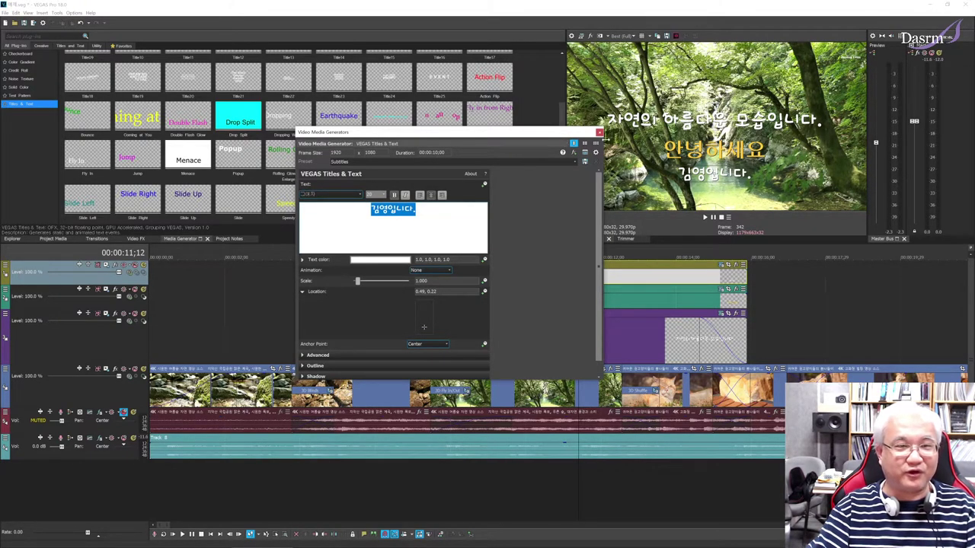
{"action": "left_click", "coordinate": [600, 132]}
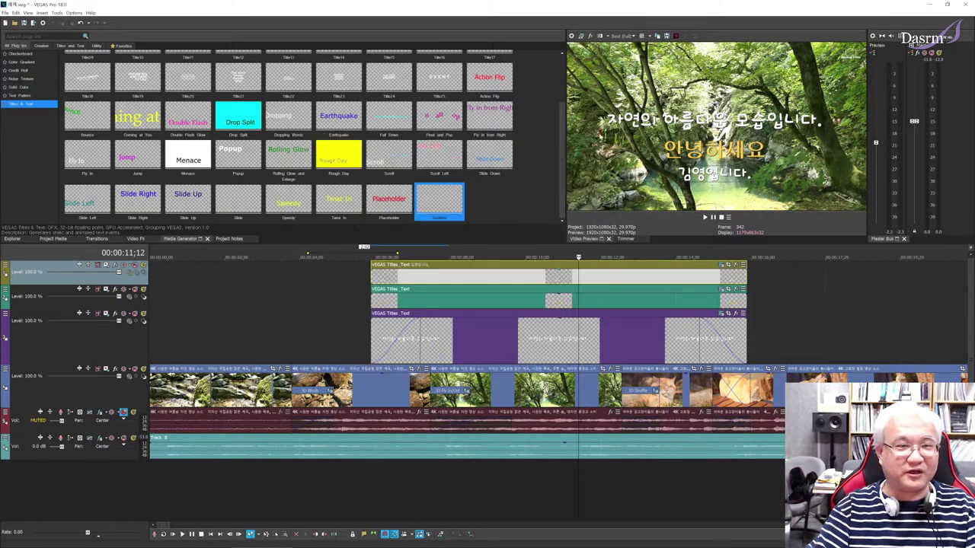
Play the timeline from shortly before the subtitle events to review how the three subtitles appear together
{"action": "left_click", "coordinate": [345, 309]}
{"action": "key", "text": "space"}
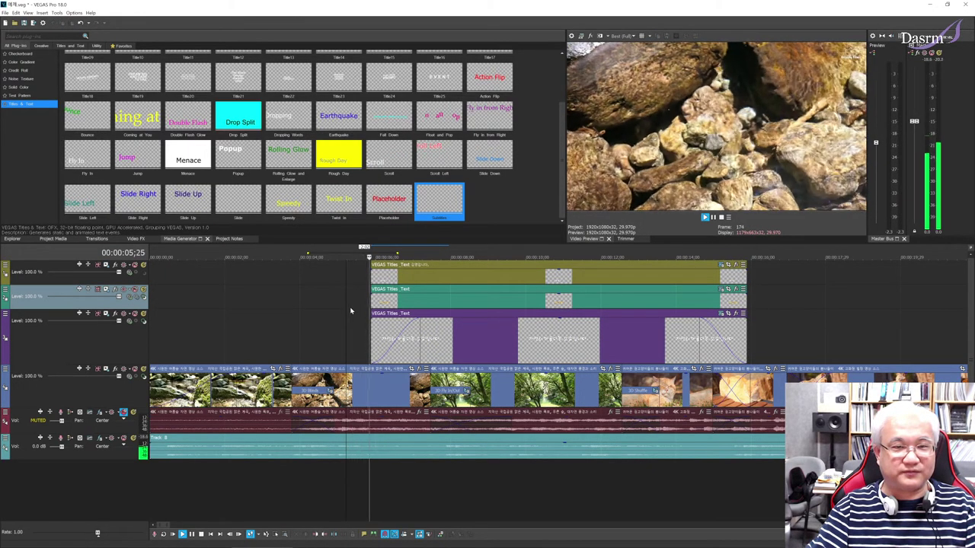
{"action": "key", "text": "space"}
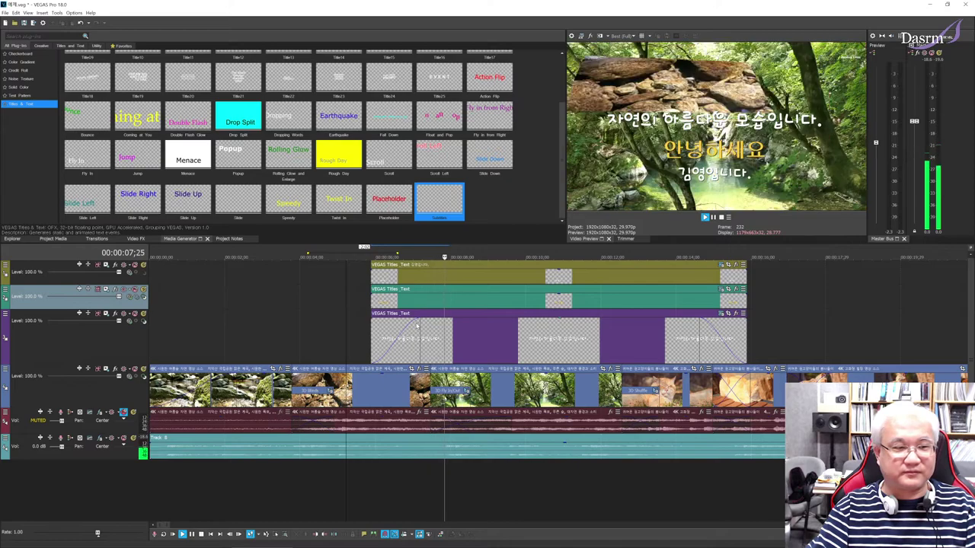
Stagger the middle and uppermost subtitle events to start at about 7.7 and 9.6 seconds, with fade-ins and fade-outs on both
{"action": "left_click", "coordinate": [396, 303]}
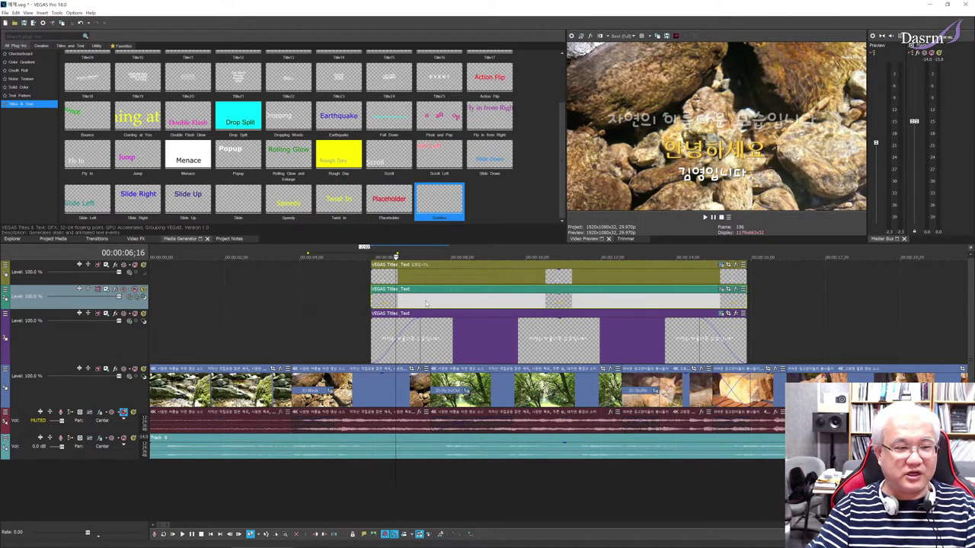
{"action": "left_click_drag", "start_coordinate": [426, 303], "coordinate": [588, 279]}
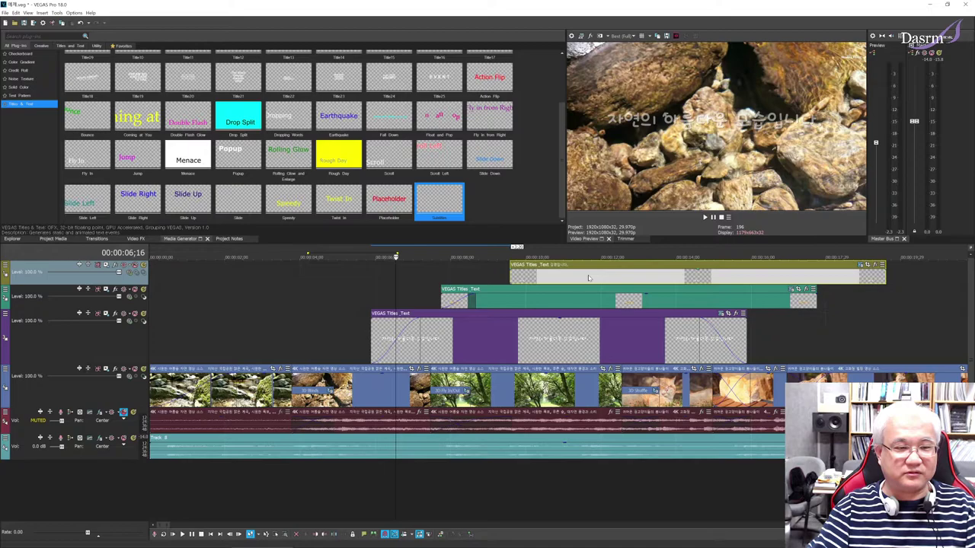
{"action": "left_click_drag", "start_coordinate": [510, 266], "coordinate": [554, 269]}
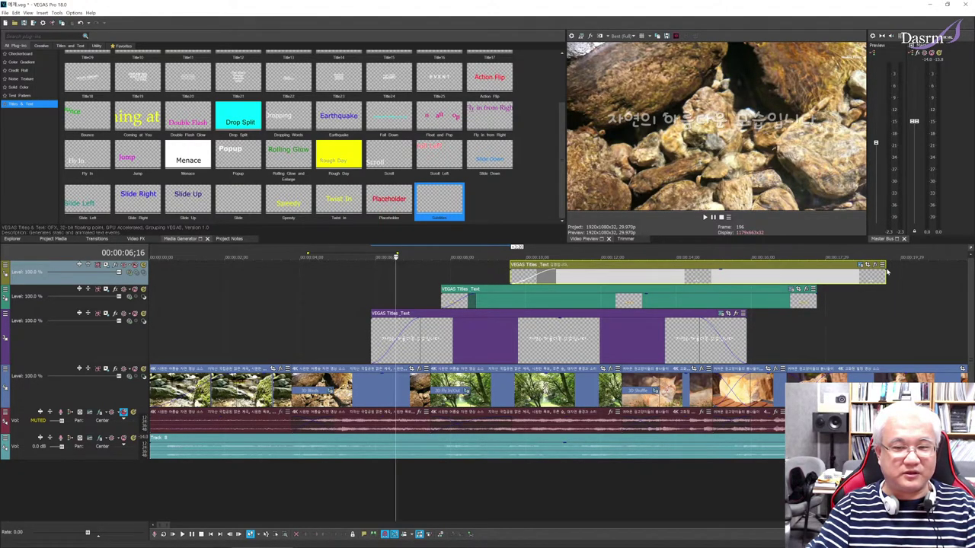
{"action": "left_click_drag", "start_coordinate": [884, 266], "coordinate": [769, 298]}
{"action": "left_click", "coordinate": [815, 290]}
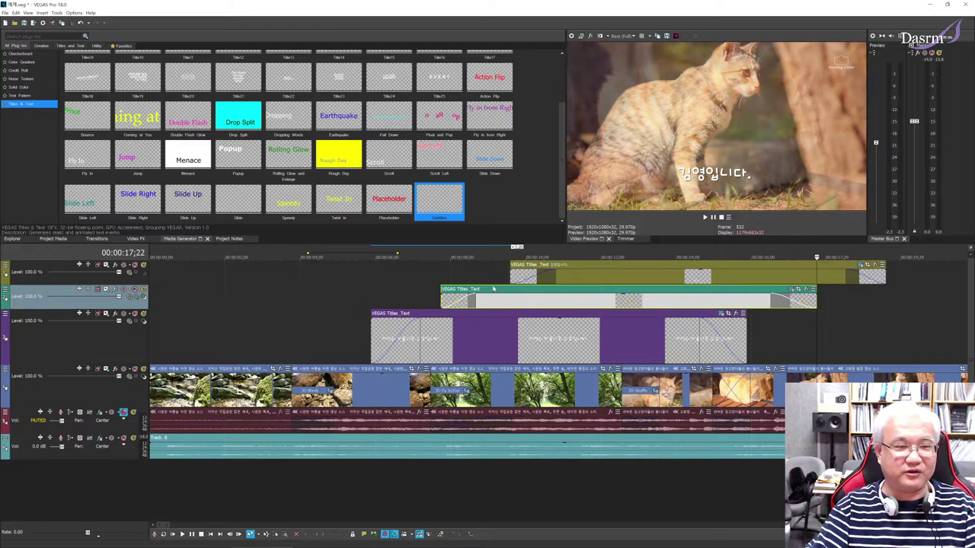
{"action": "mouse_move", "coordinate": [887, 274]}
{"action": "left_mouse_down"}
{"action": "mouse_move", "coordinate": [689, 274]}
{"action": "mouse_move", "coordinate": [884, 276]}
{"action": "left_mouse_up"}
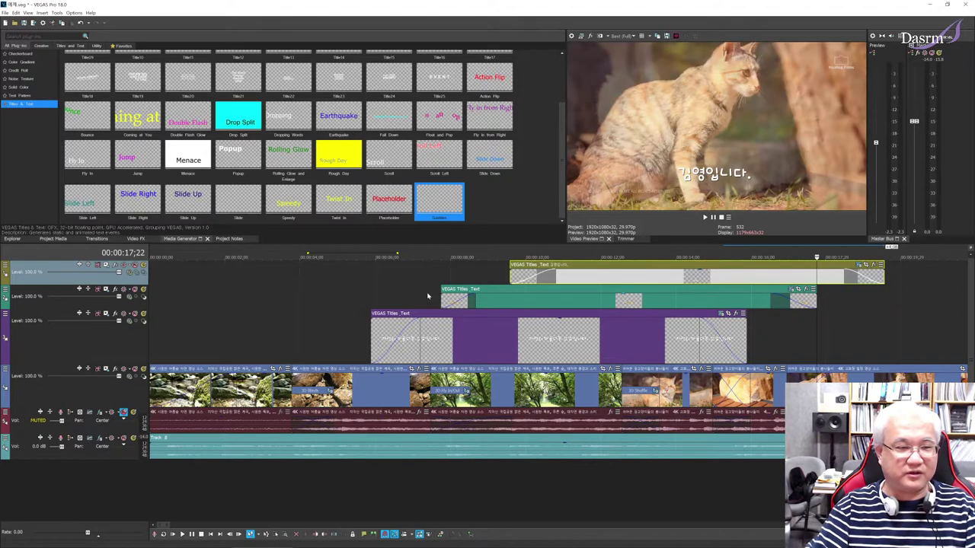
Play the timeline from 00:00:05;15 to review the staggered, fading subtitles
{"action": "left_click", "coordinate": [357, 296]}
{"action": "key", "text": "space"}
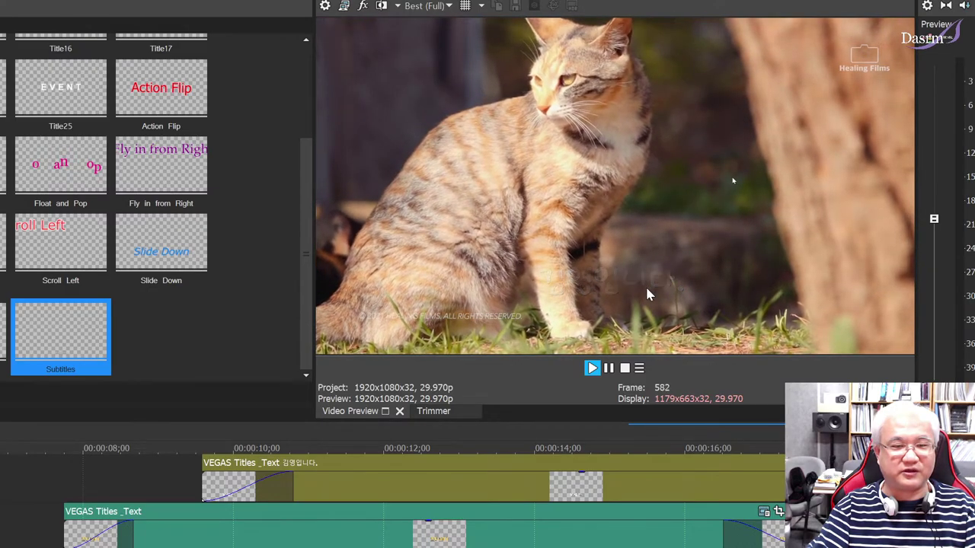
{"action": "key", "text": "space"}
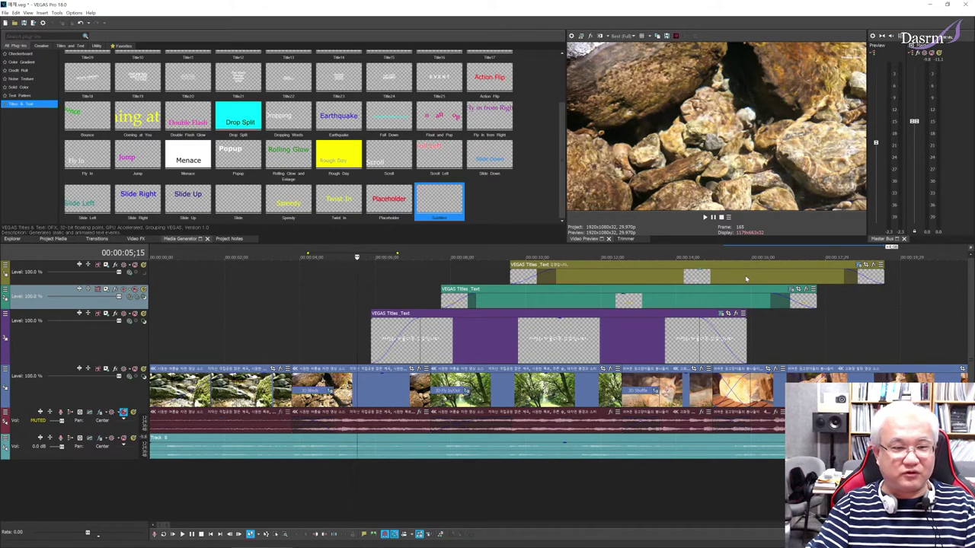
Move the uppermost subtitle event earlier to start at about 8.9 seconds and reduce the height of the lowest subtitle track
{"action": "left_click", "coordinate": [746, 299]}
{"action": "left_click", "coordinate": [710, 303]}
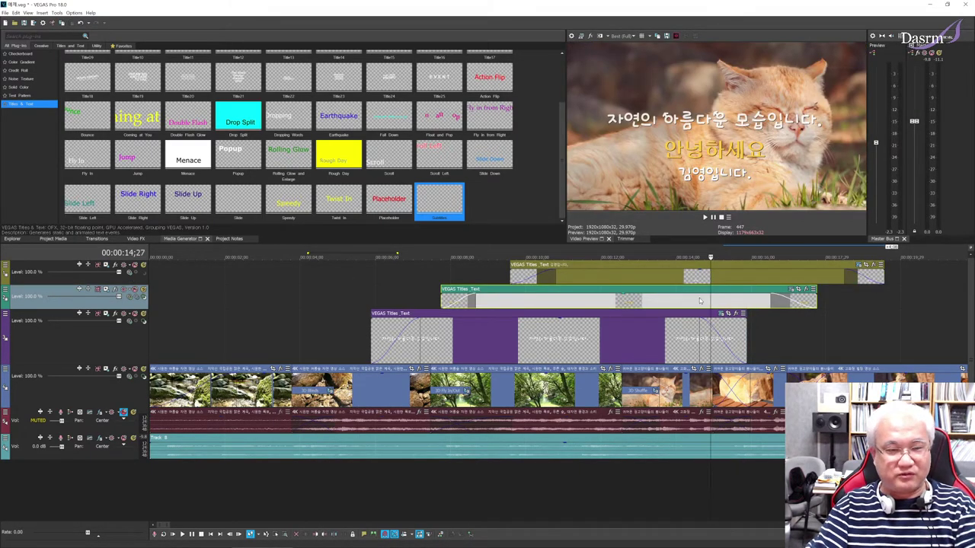
{"action": "left_click", "coordinate": [685, 279]}
{"action": "mouse_move", "coordinate": [685, 279]}
{"action": "left_mouse_down"}
{"action": "mouse_move", "coordinate": [559, 279]}
{"action": "mouse_move", "coordinate": [684, 276]}
{"action": "mouse_move", "coordinate": [674, 276]}
{"action": "left_mouse_up"}
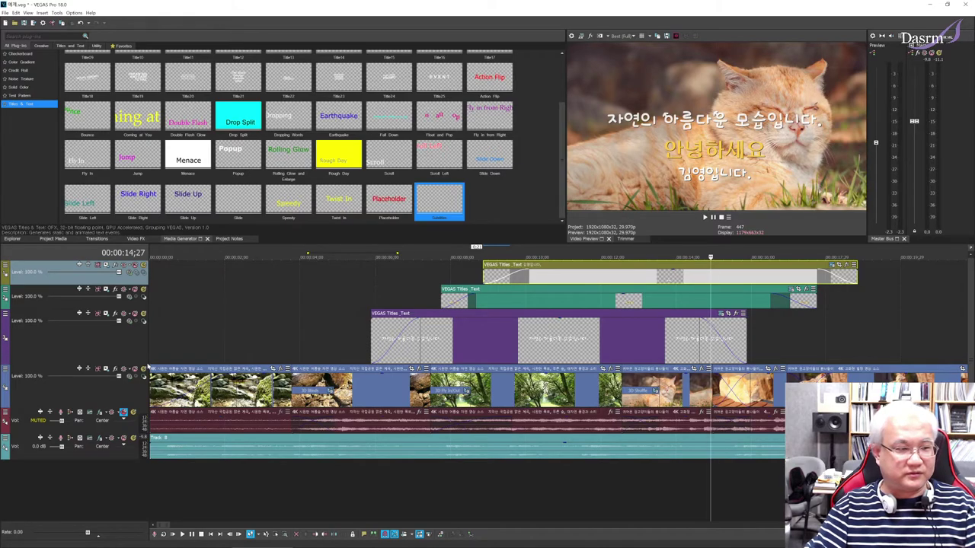
{"action": "left_click_drag", "start_coordinate": [131, 357], "coordinate": [134, 337]}
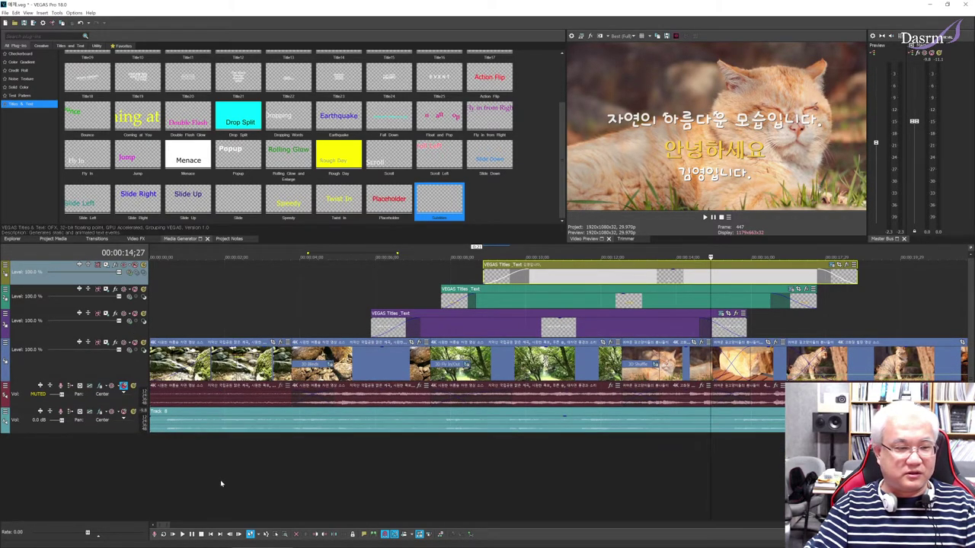
Add Vegas 기초 04 20210529.mp4 from the 방송강의 녹화 folder to the main video track, just after the existing clips
{"action": "left_click", "coordinate": [250, 320]}
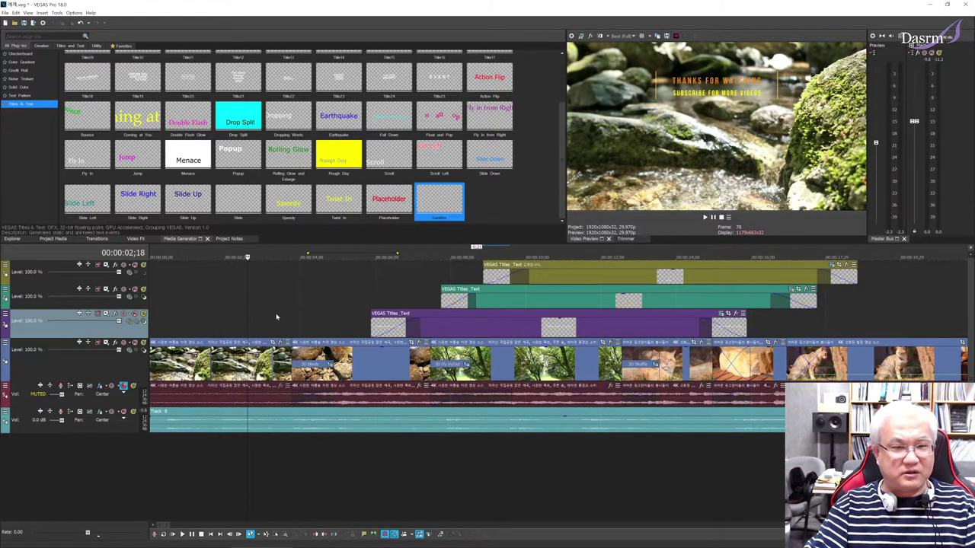
{"action": "scroll", "coordinate": [445, 366], "scroll_direction": "right", "scroll_amount": 3}
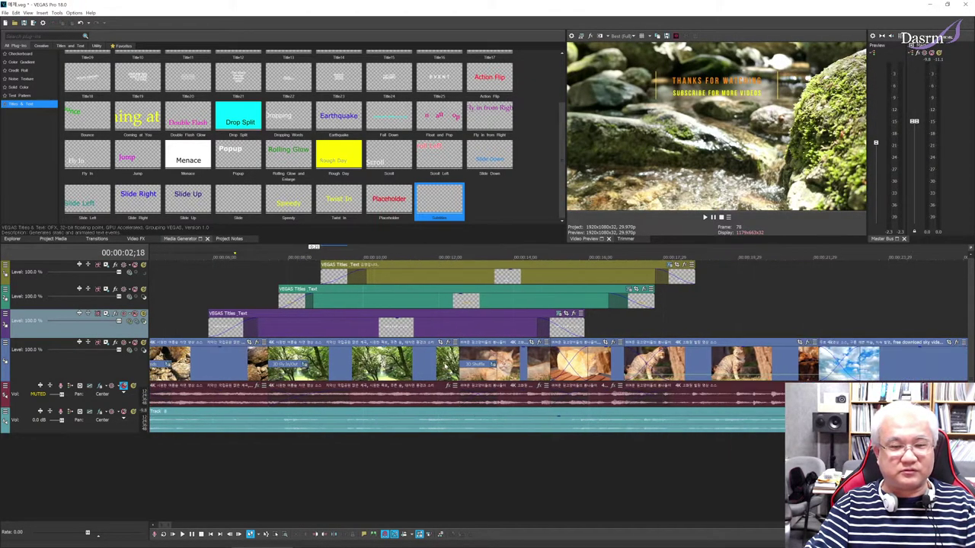
{"action": "scroll", "coordinate": [445, 365], "scroll_direction": "down", "scroll_amount": 6}
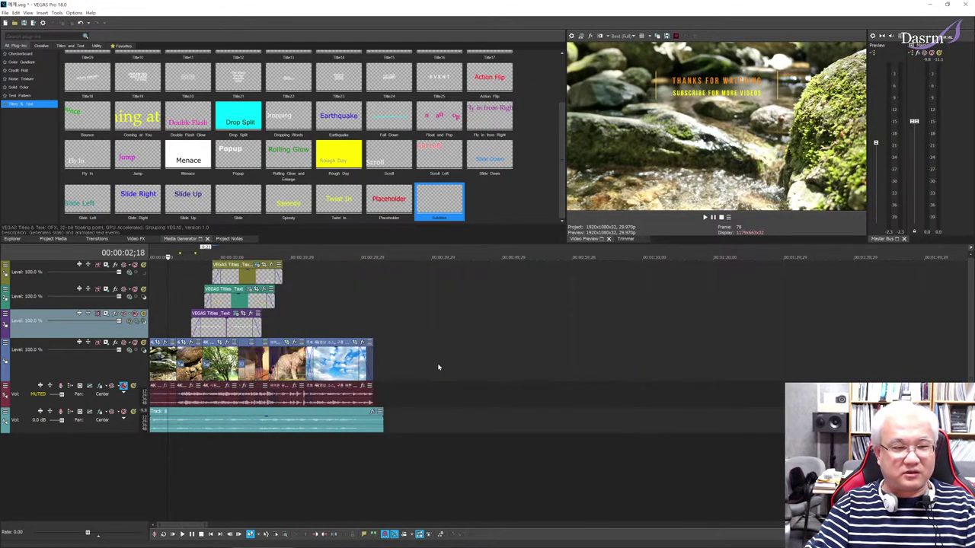
{"action": "left_click", "coordinate": [376, 318]}
{"action": "left_click", "coordinate": [384, 318]}
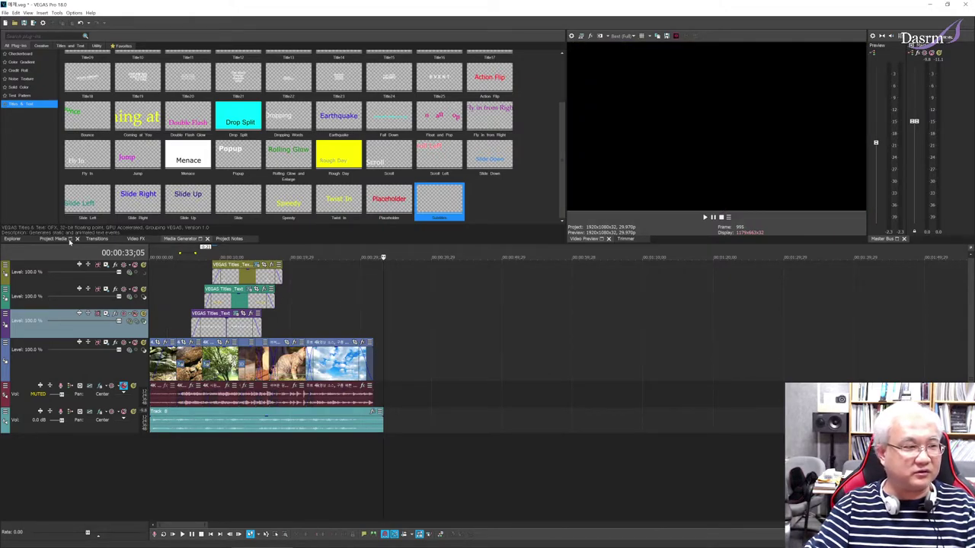
{"action": "left_click", "coordinate": [12, 239]}
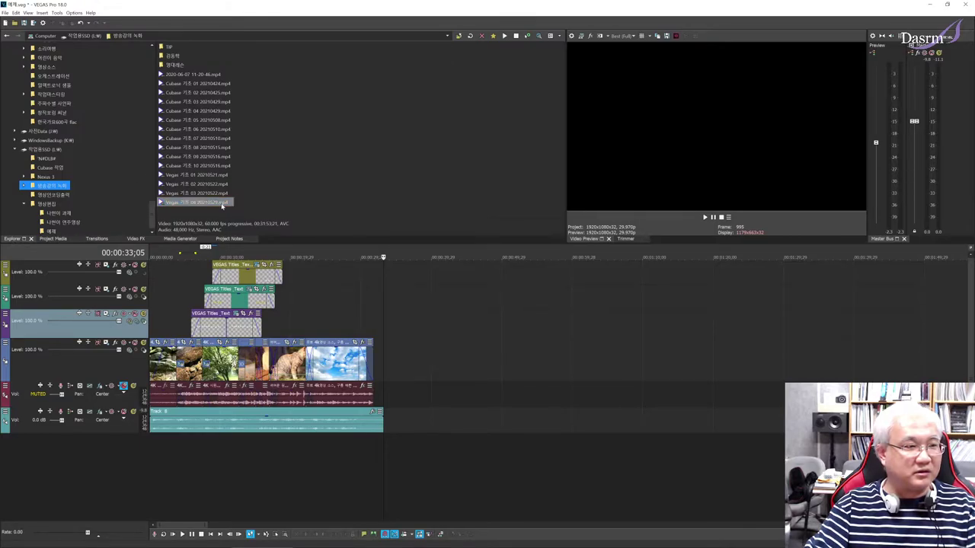
{"action": "left_click_drag", "start_coordinate": [367, 270], "coordinate": [393, 381]}
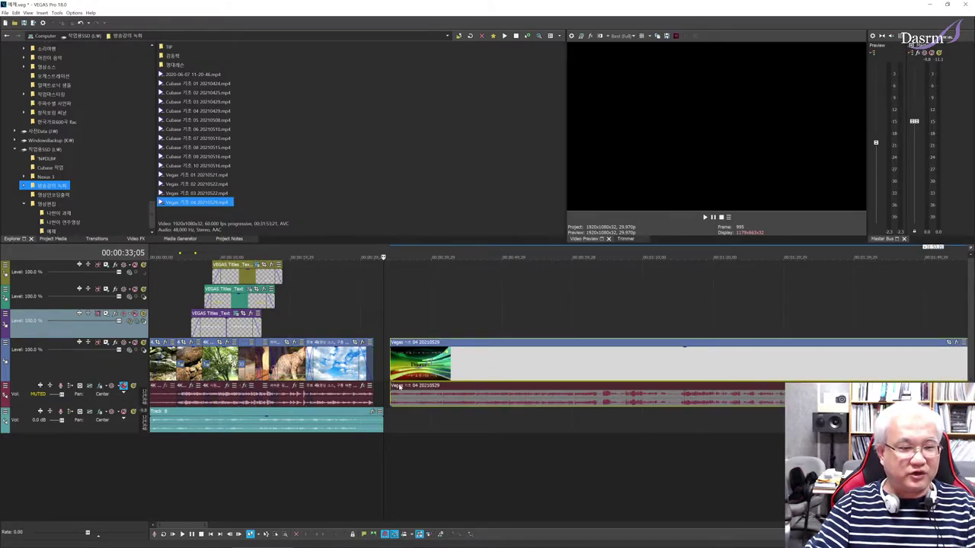
Examine the added recording from its start to find where the waiting screen ends and the presenter begins speaking
{"action": "left_click", "coordinate": [407, 329]}
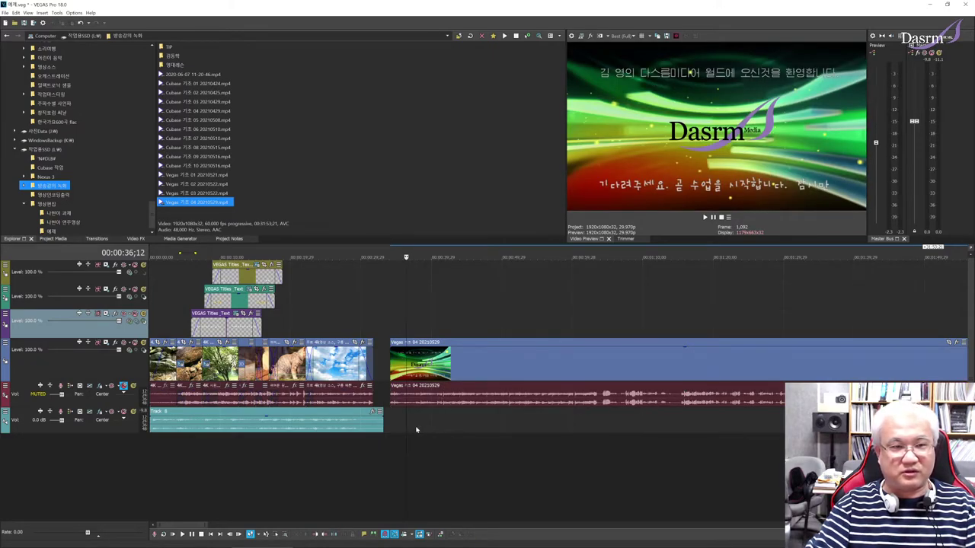
{"action": "left_click", "coordinate": [416, 430]}
{"action": "left_click", "coordinate": [456, 426]}
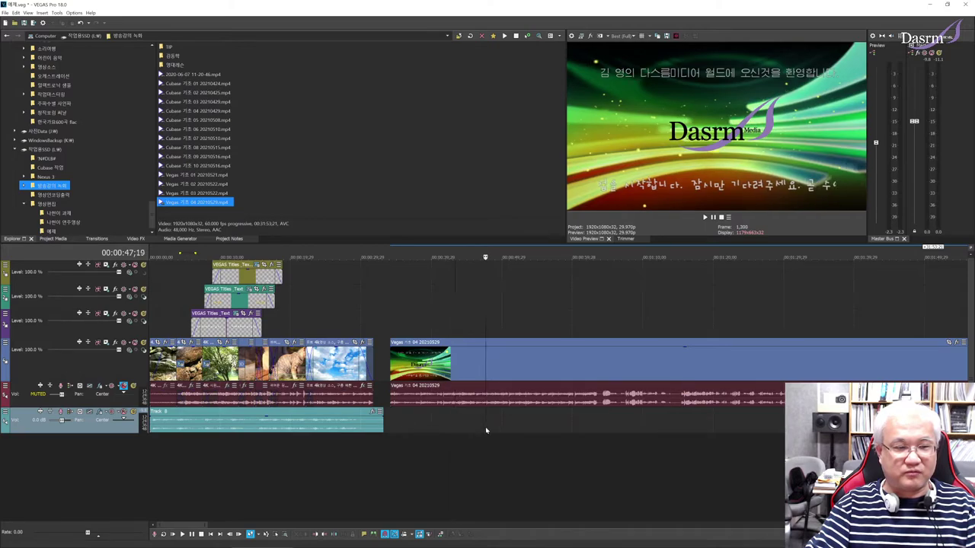
{"action": "left_click", "coordinate": [487, 430]}
{"action": "left_click", "coordinate": [495, 431]}
{"action": "left_click", "coordinate": [525, 432]}
{"action": "left_click", "coordinate": [548, 430]}
{"action": "left_click", "coordinate": [566, 430]}
{"action": "left_click", "coordinate": [592, 428]}
{"action": "left_click", "coordinate": [607, 421]}
{"action": "key", "text": "space"}
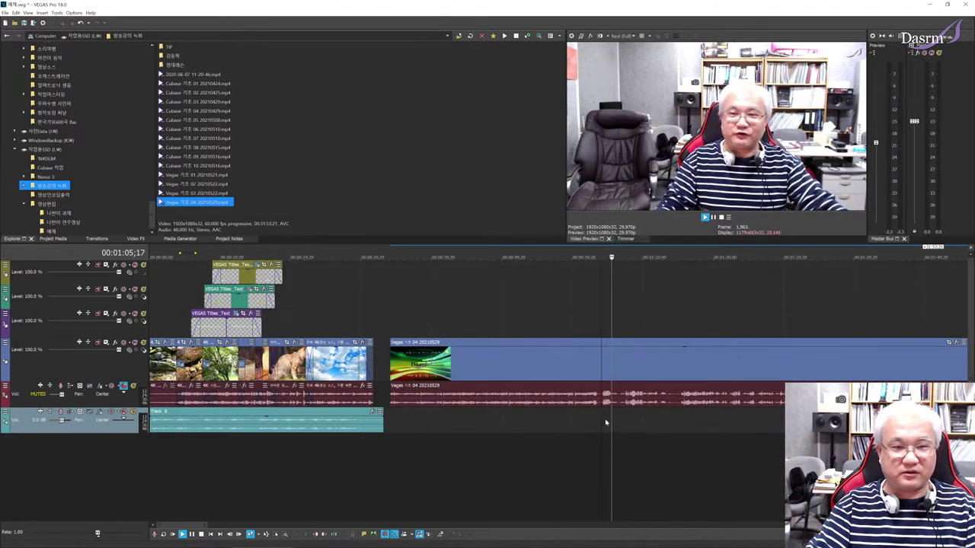
{"action": "key", "text": "space"}
Move the added recording's audio onto the unmuted audio track below and play it from about 1:03
{"action": "left_click", "coordinate": [578, 404]}
{"action": "left_click_drag", "start_coordinate": [579, 403], "coordinate": [578, 423]}
{"action": "key", "text": "space"}
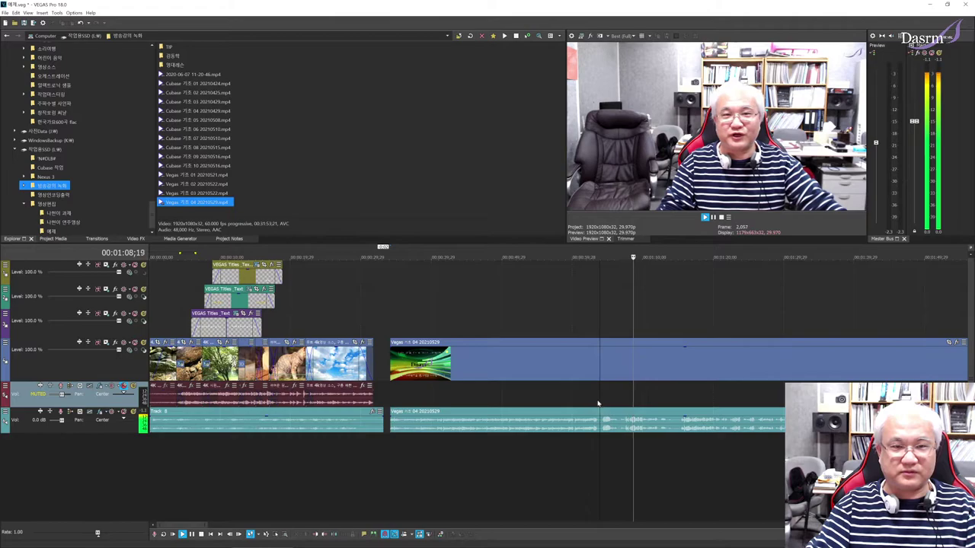
{"action": "key", "text": "space"}
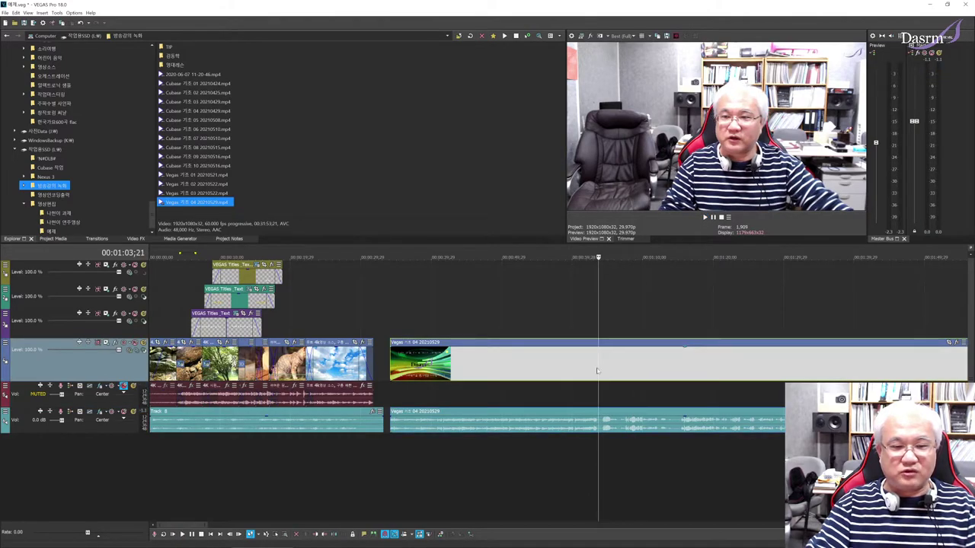
Split the added recording at about 1:04, where the presenter appears, and delete the waiting-screen portion before the split
{"action": "scroll", "coordinate": [596, 371], "scroll_direction": "right", "scroll_amount": 3}
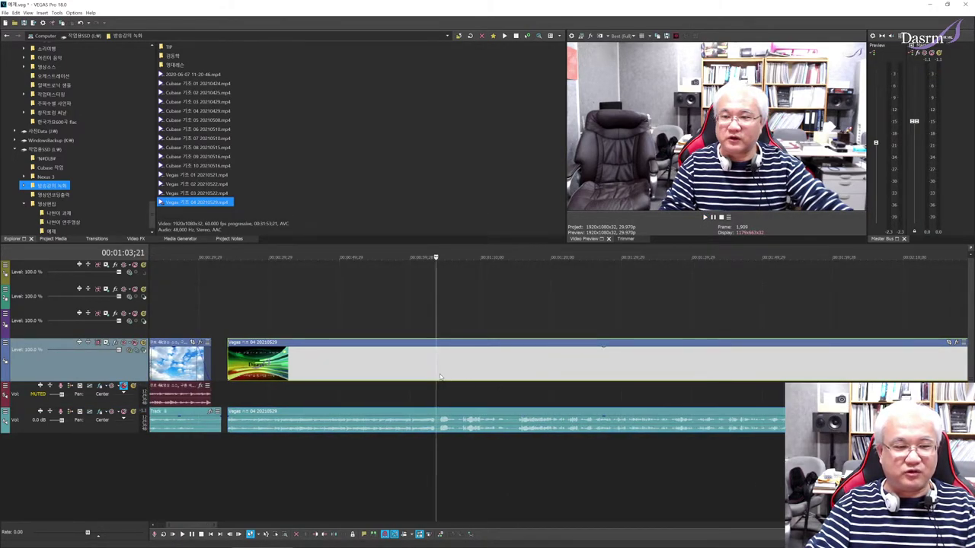
{"action": "left_click_drag", "start_coordinate": [436, 366], "coordinate": [442, 373]}
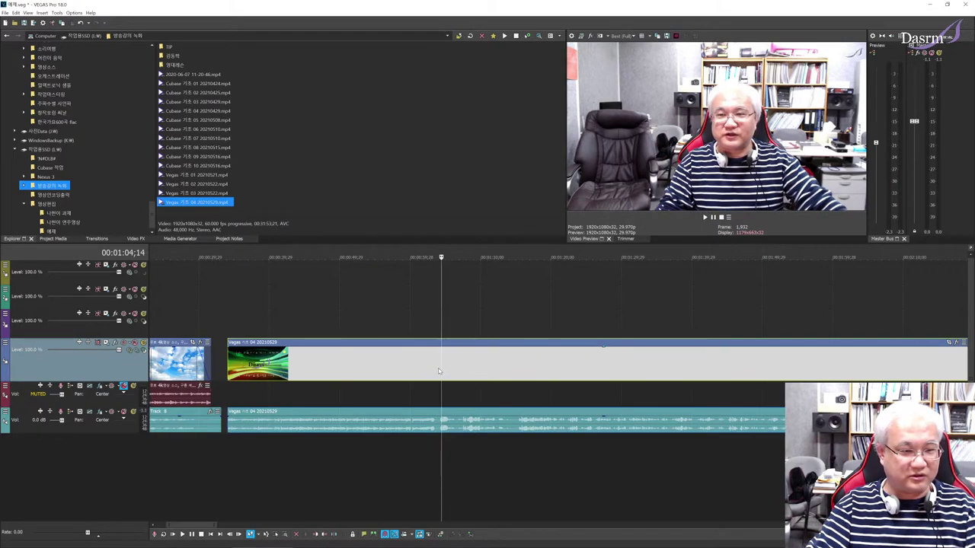
{"action": "key", "text": "s"}
{"action": "left_click", "coordinate": [408, 371]}
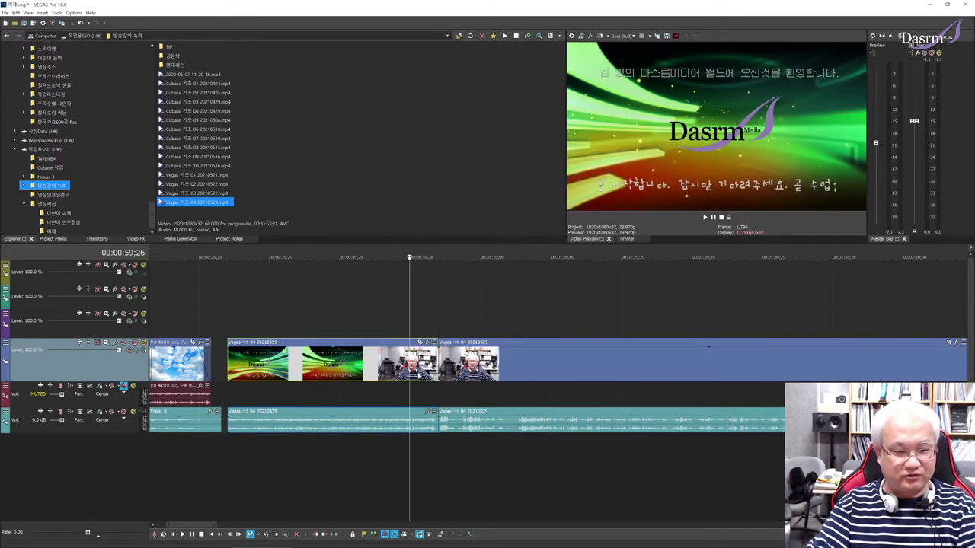
{"action": "key", "text": "Delete"}
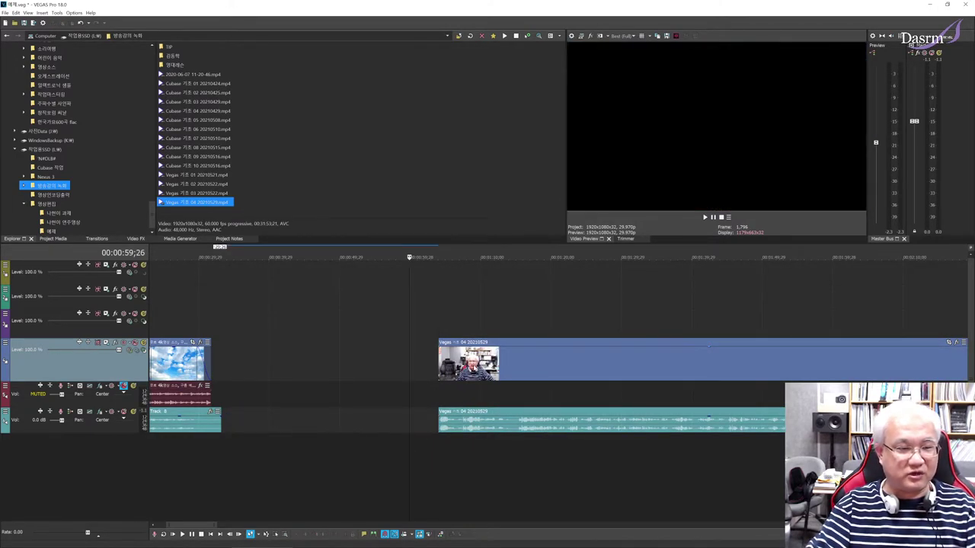
Move the remaining part of the recording earlier so that it starts at 00:00:39;29, closer to the preceding clips
{"action": "key", "text": "f"}
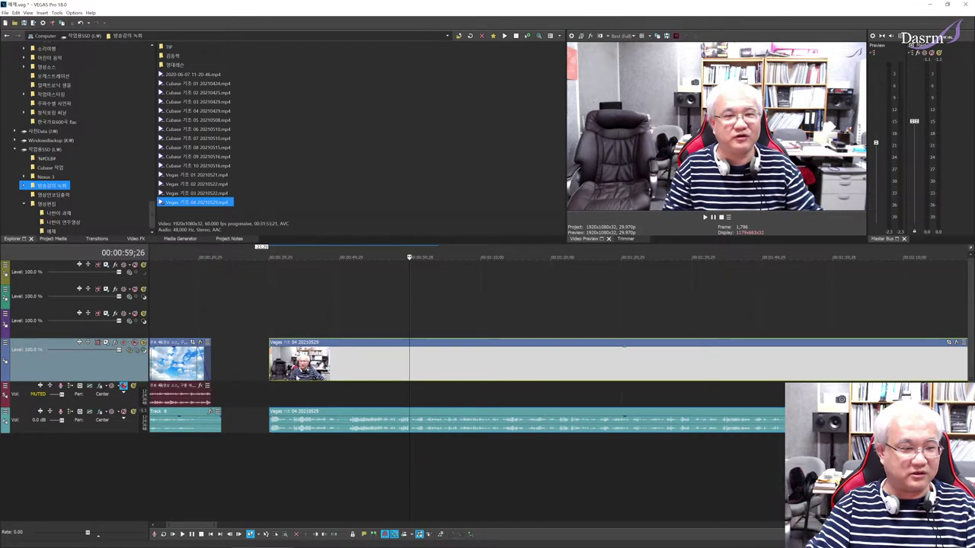
{"action": "left_click", "coordinate": [283, 402]}
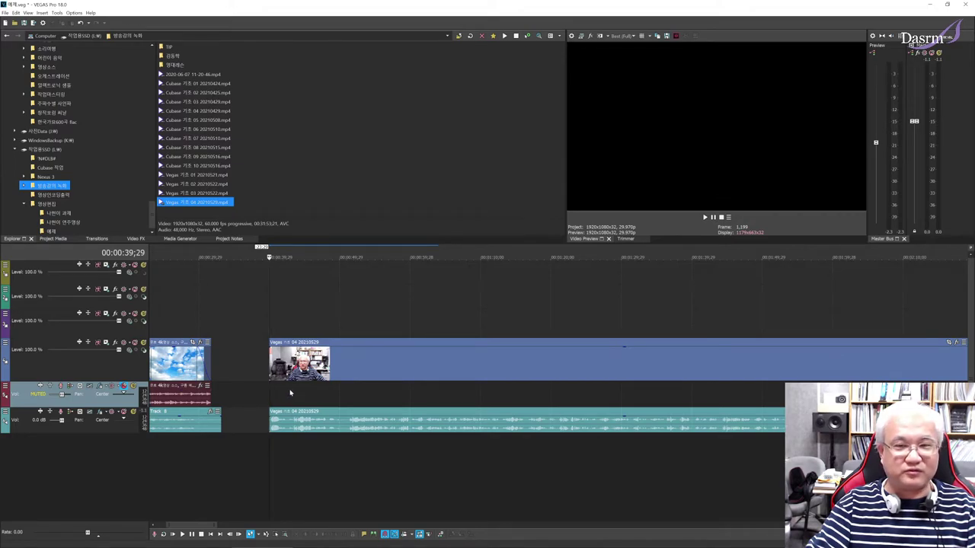
Play the trimmed lecture recording from its start at 00:00:39;29 and again from about 00:00:45 to review its opening
{"action": "key", "text": "space"}
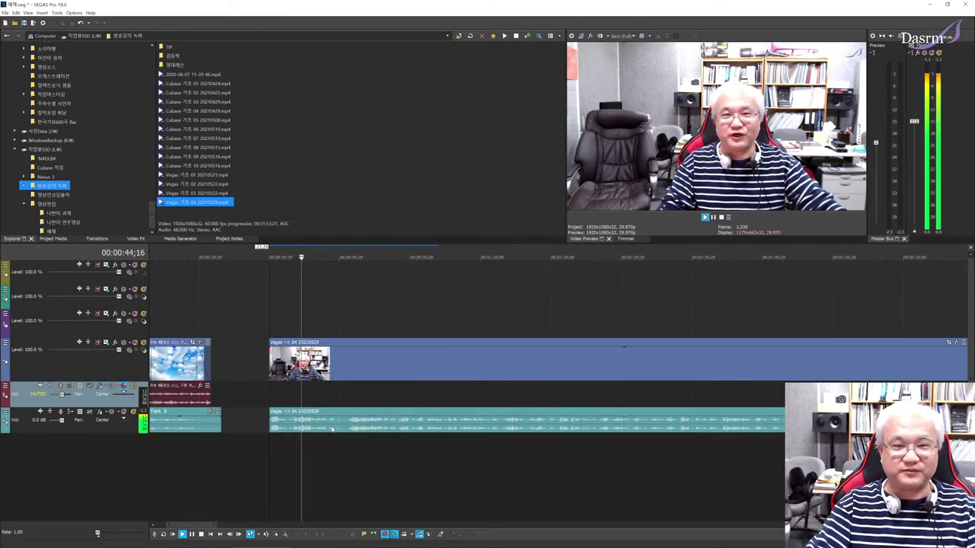
{"action": "key", "text": "space"}
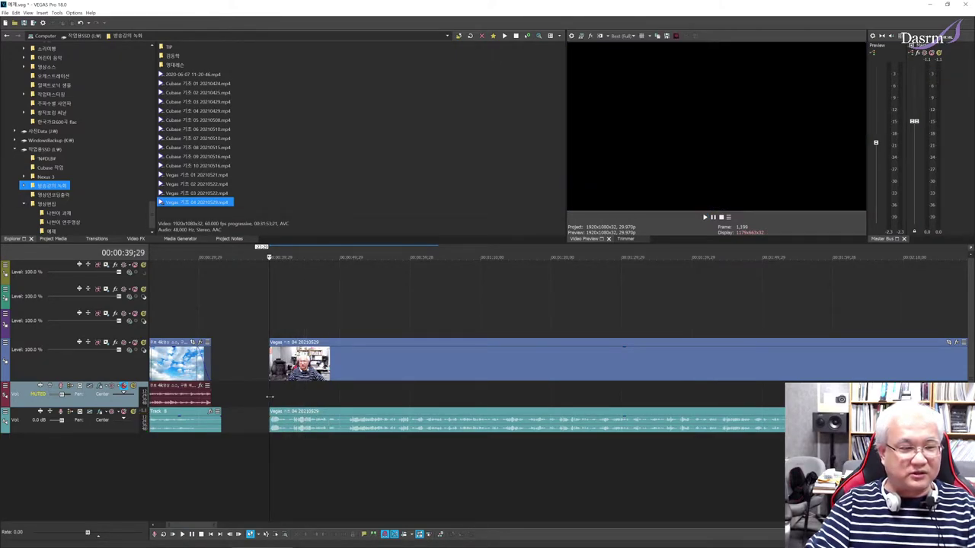
{"action": "key", "text": "space"}
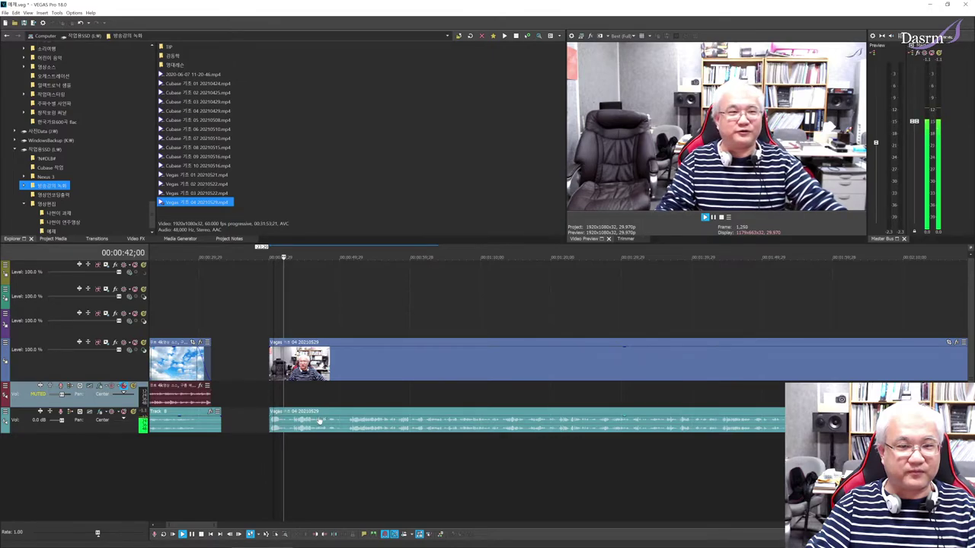
{"action": "left_click", "coordinate": [327, 366]}
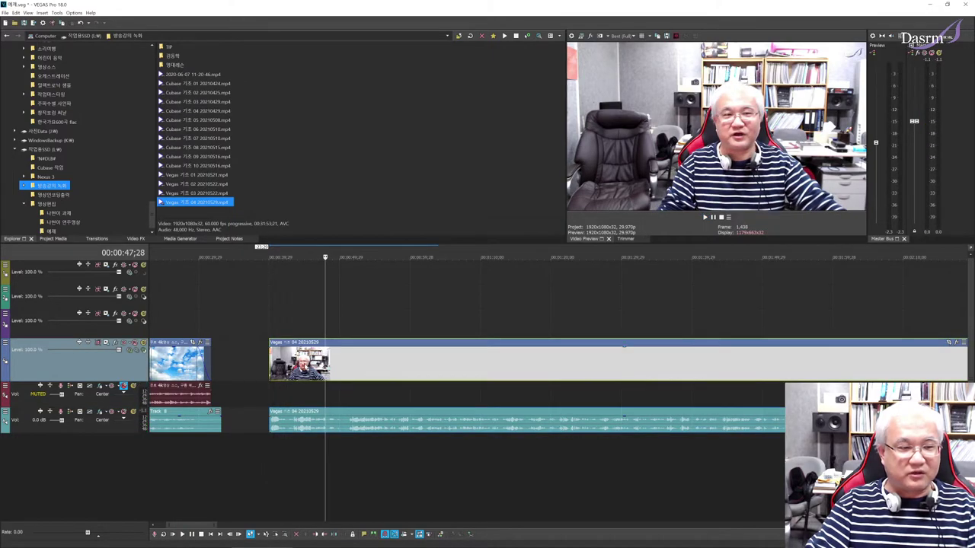
{"action": "left_click", "coordinate": [303, 305]}
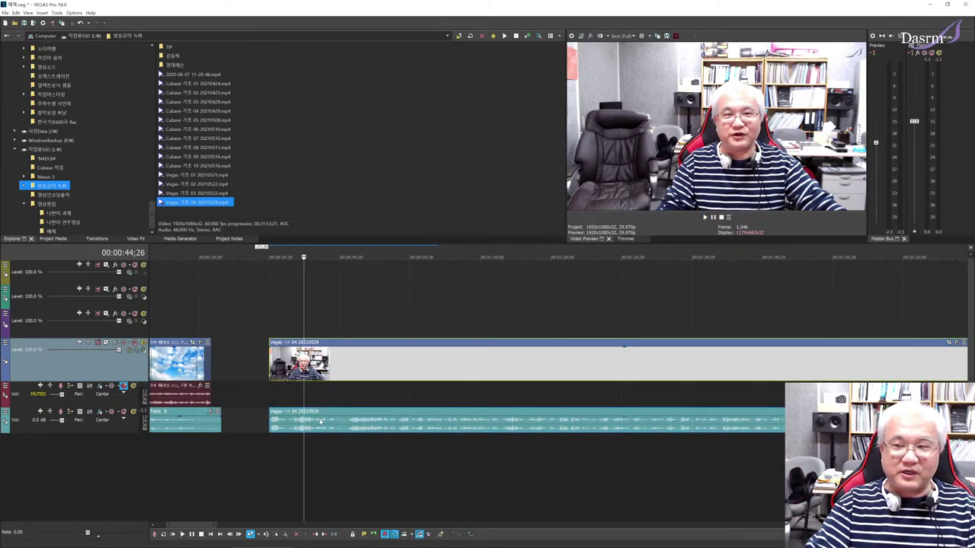
{"action": "key", "text": "space"}
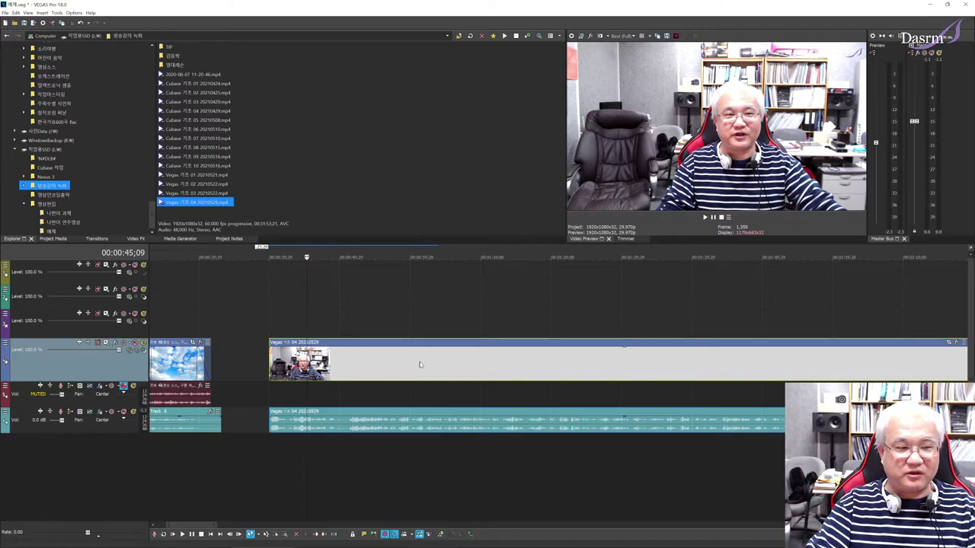
{"action": "key", "text": "space"}
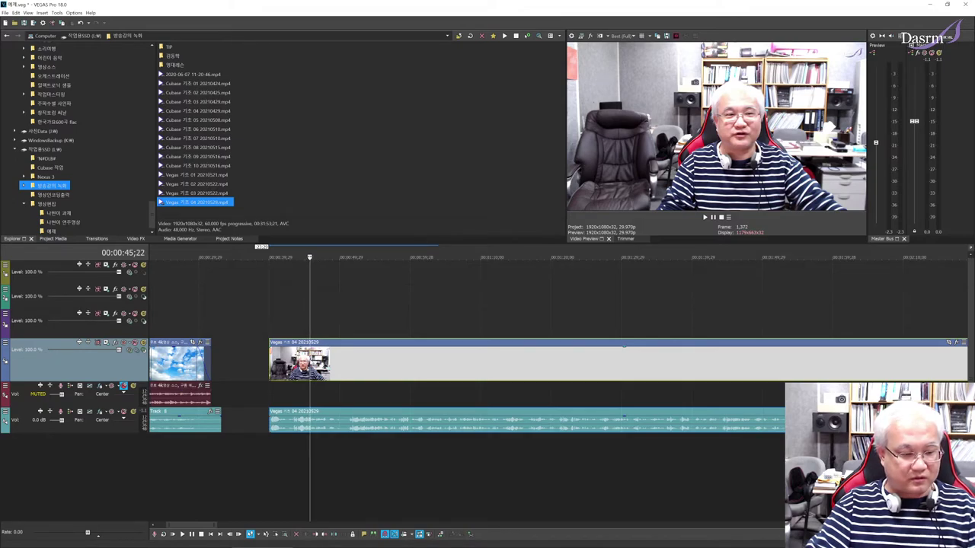
Insert a Velocity envelope on the lecture recording's video event
{"action": "left_click", "coordinate": [319, 428]}
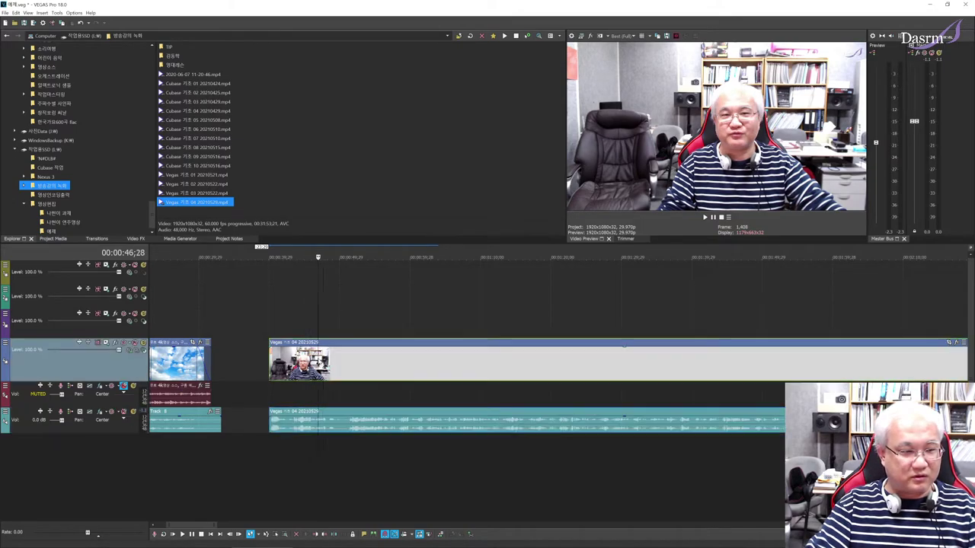
{"action": "right_click", "coordinate": [317, 358]}
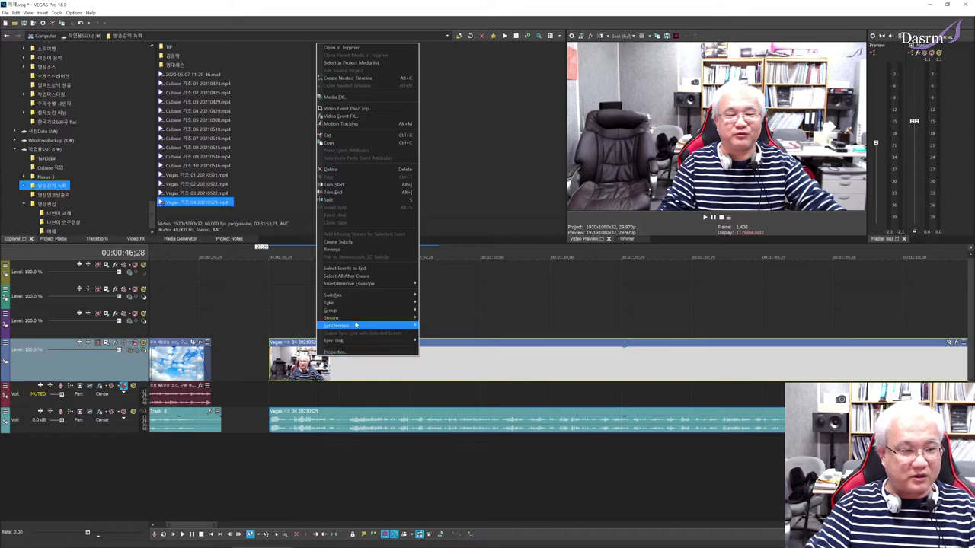
{"action": "mouse_move", "coordinate": [361, 317]}
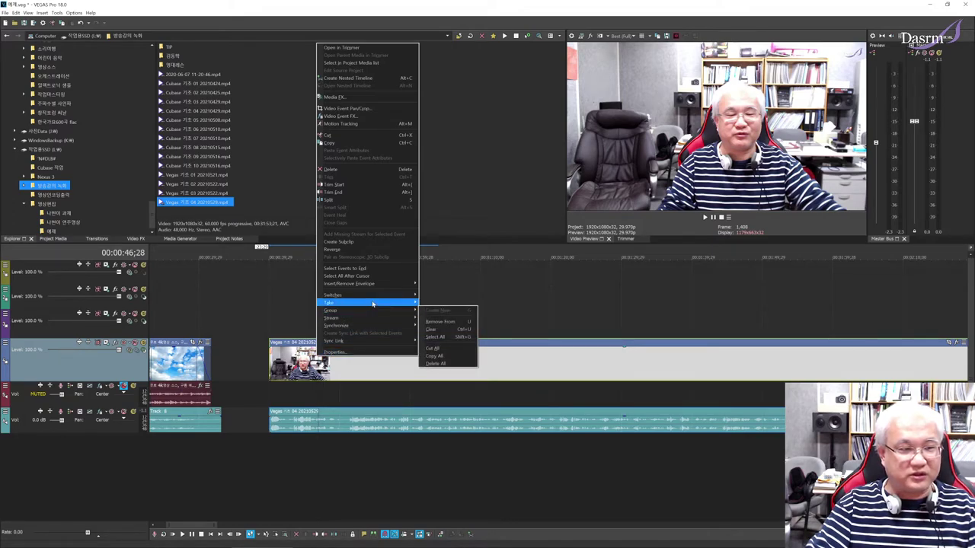
{"action": "mouse_move", "coordinate": [387, 286]}
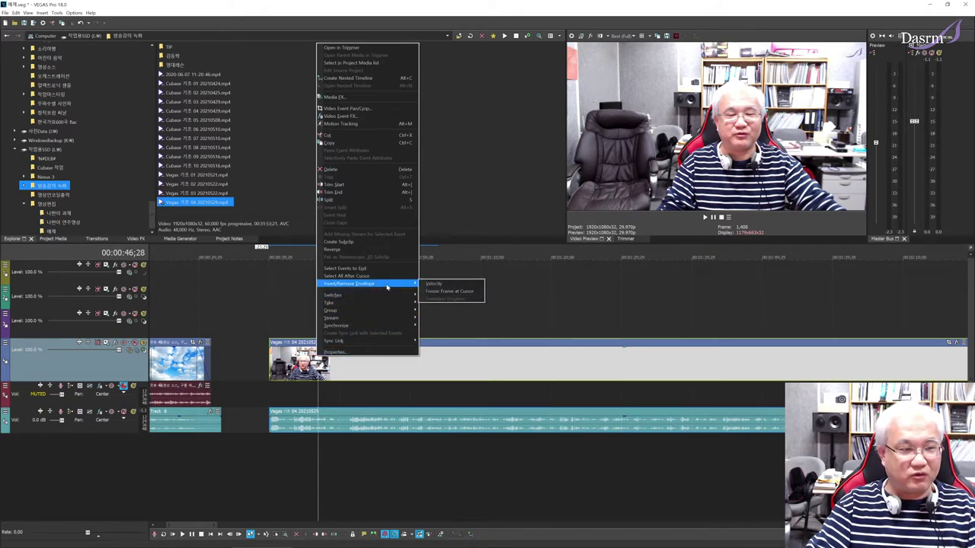
{"action": "left_click", "coordinate": [441, 286]}
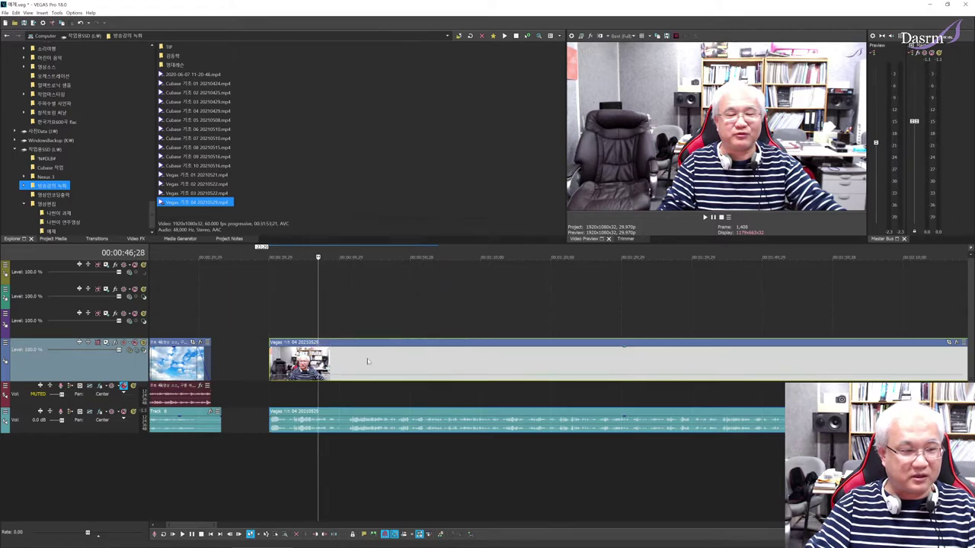
{"action": "left_click", "coordinate": [324, 391]}
{"action": "left_click", "coordinate": [316, 391]}
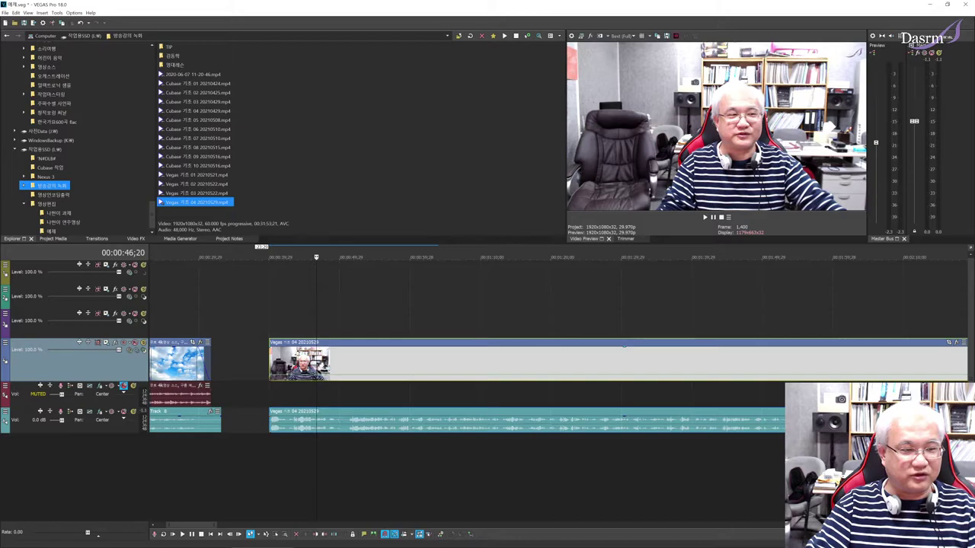
Review the envelope options available for the recording's video event
{"action": "right_click", "coordinate": [318, 357]}
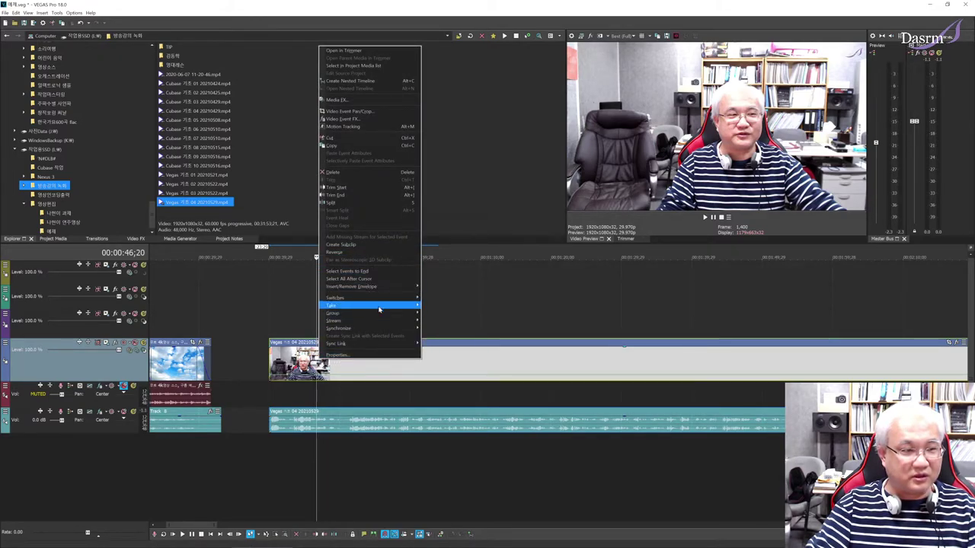
{"action": "mouse_move", "coordinate": [353, 288]}
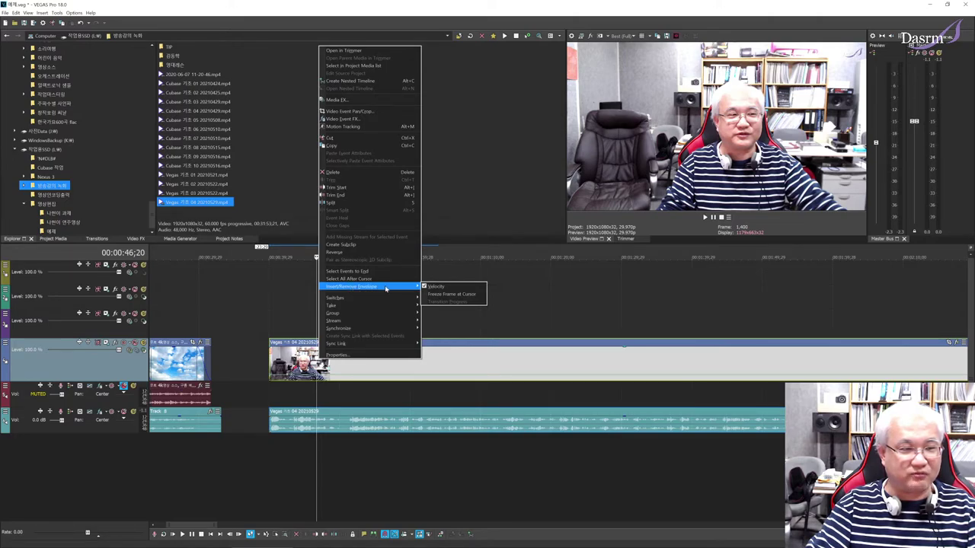
{"action": "left_click", "coordinate": [322, 400]}
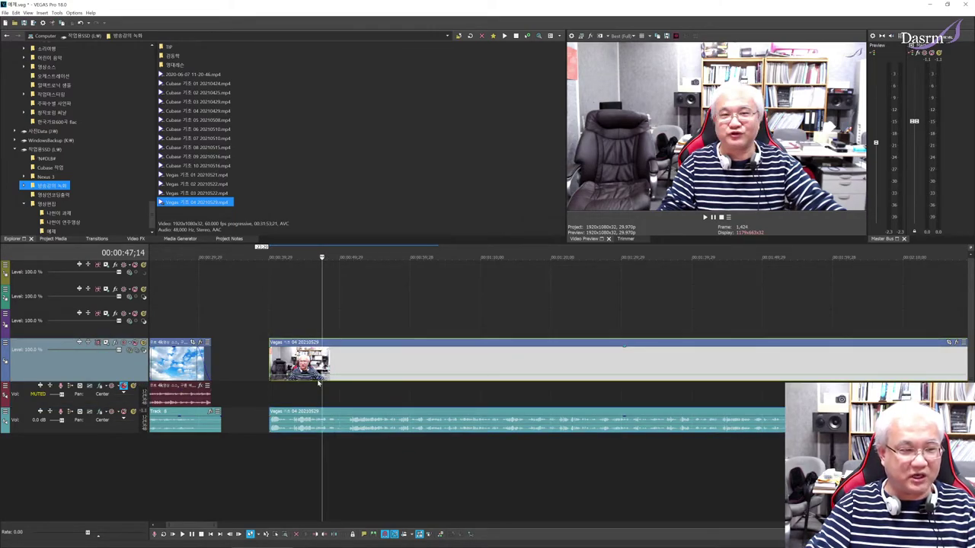
Add velocity envelope points at about 00:00:46 and 00:00:48;22, raising the second one to 245%
{"action": "left_click", "coordinate": [271, 388]}
{"action": "left_click", "coordinate": [290, 394]}
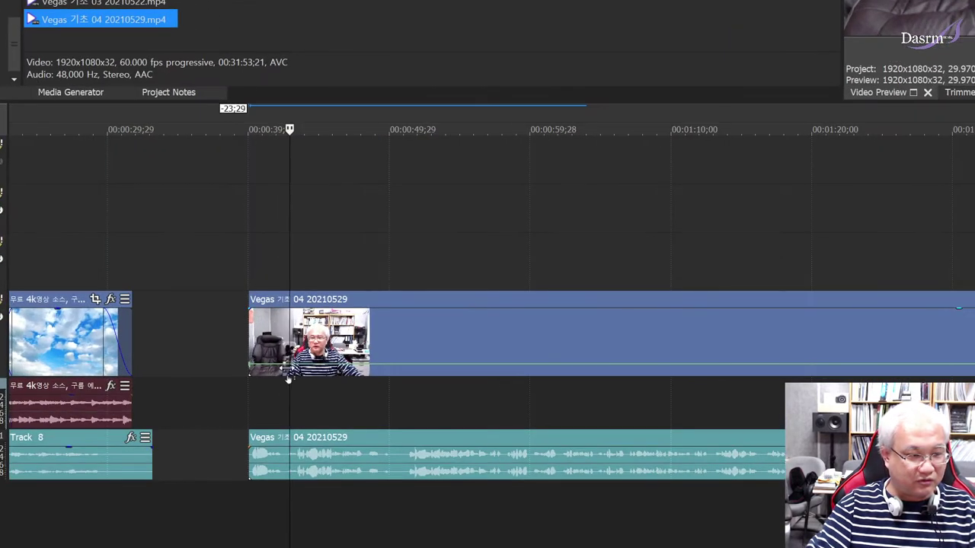
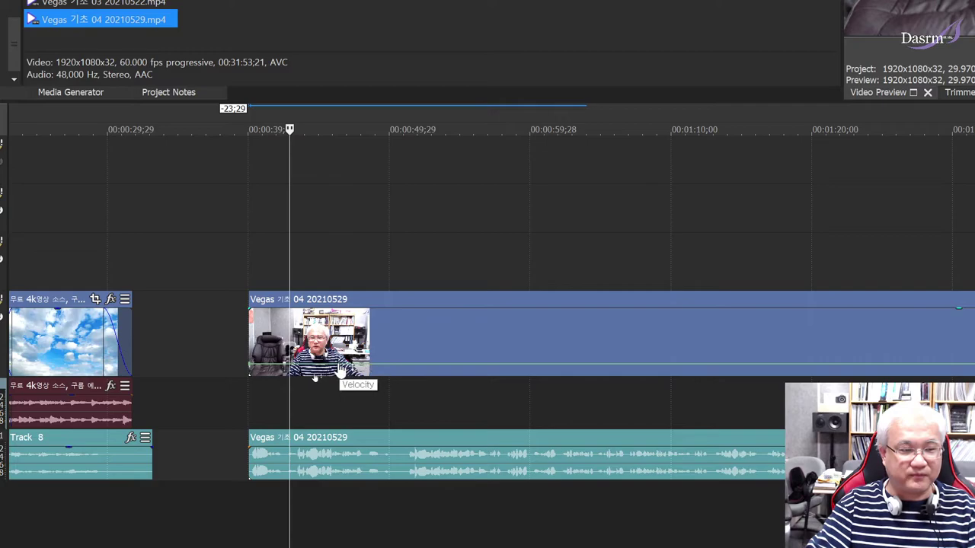
{"action": "left_click", "coordinate": [331, 371]}
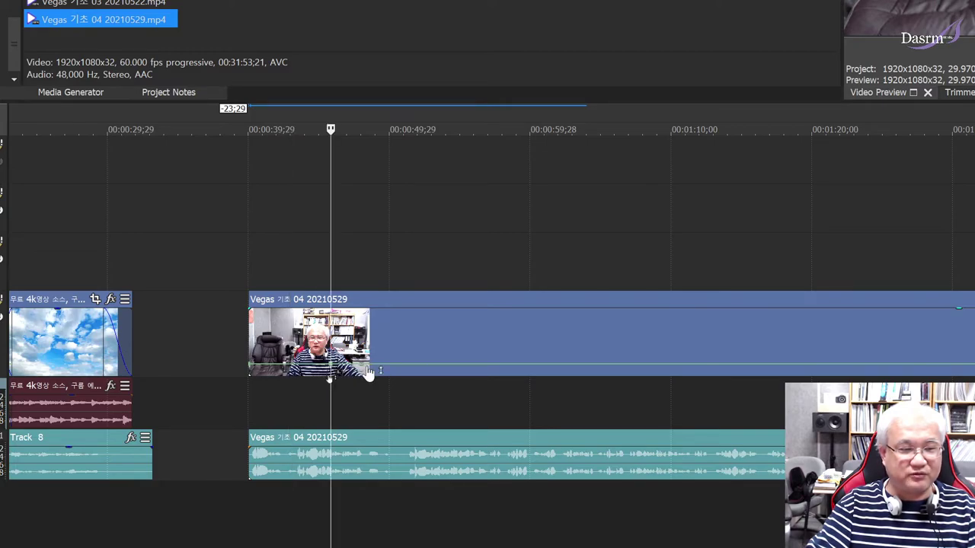
{"action": "left_click_drag", "start_coordinate": [367, 367], "coordinate": [369, 355]}
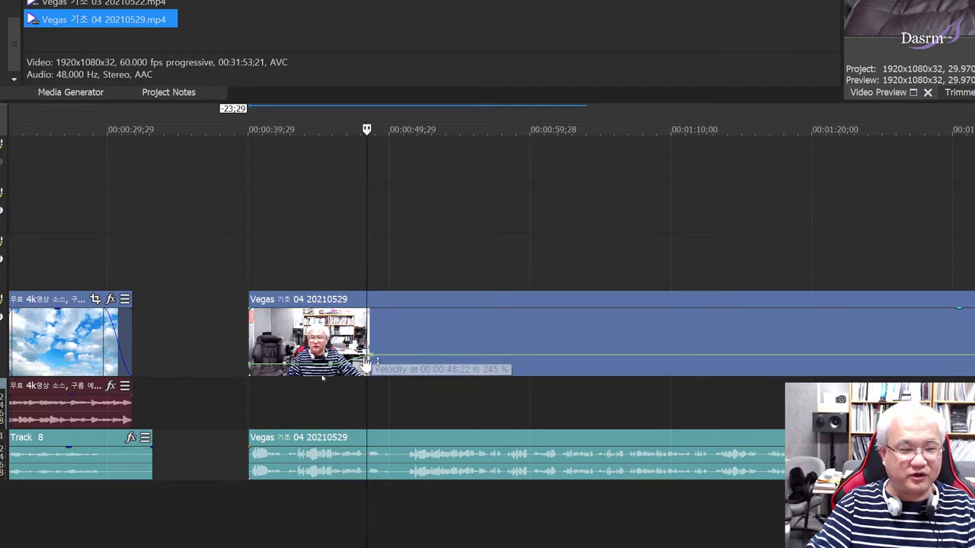
Play the recording from its start through the velocity increase, with its audio track muted, to compare the playback speeds
{"action": "left_click", "coordinate": [249, 398]}
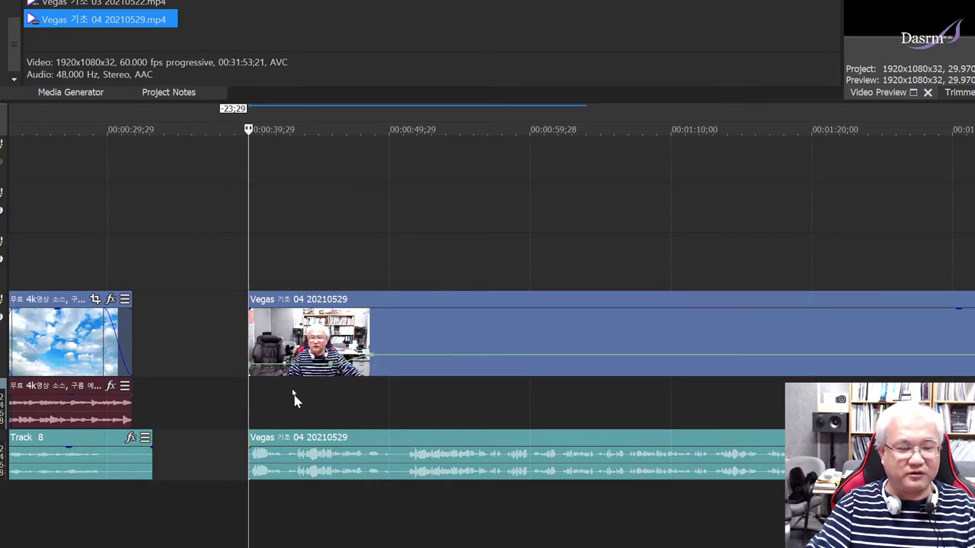
{"action": "key", "text": "space"}
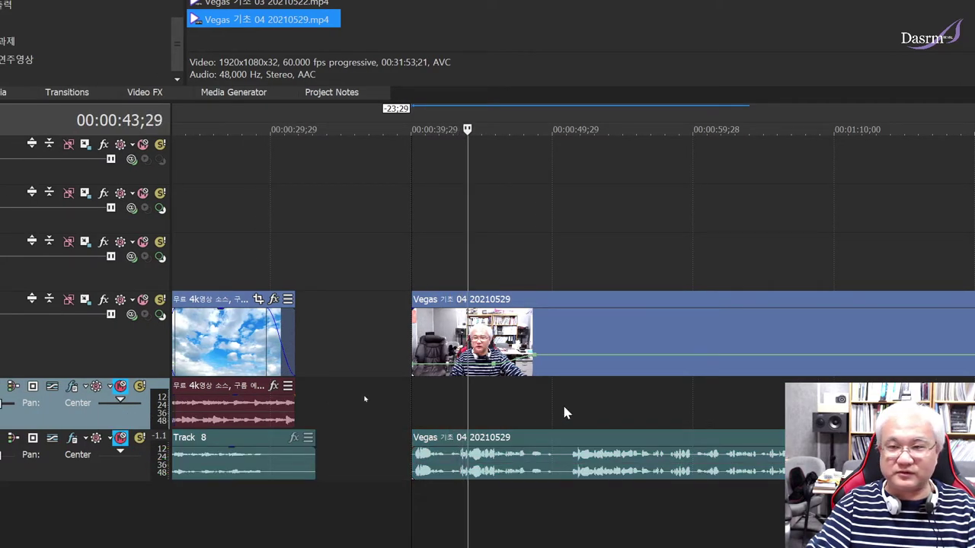
{"action": "key", "text": "space"}
{"action": "left_click", "coordinate": [459, 411]}
{"action": "key", "text": "space"}
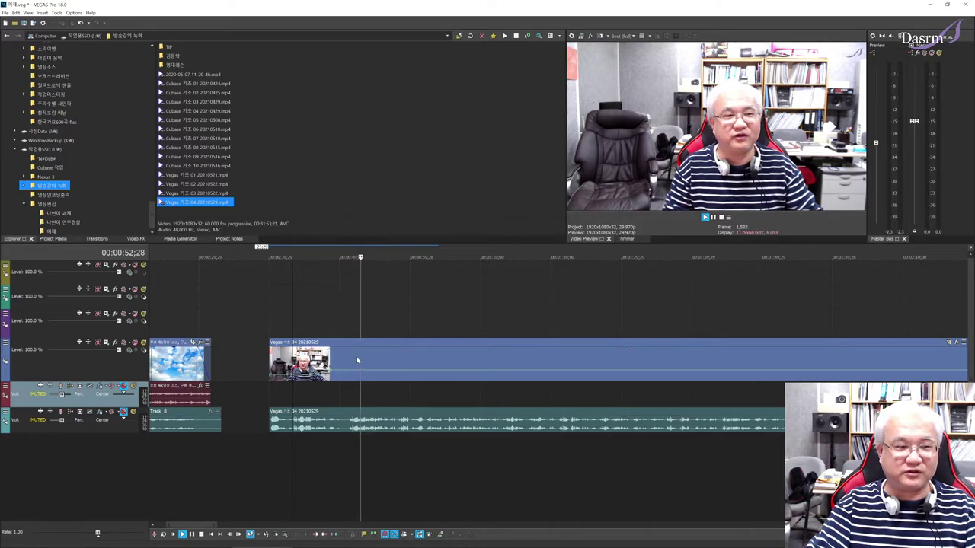
{"action": "key", "text": "space"}
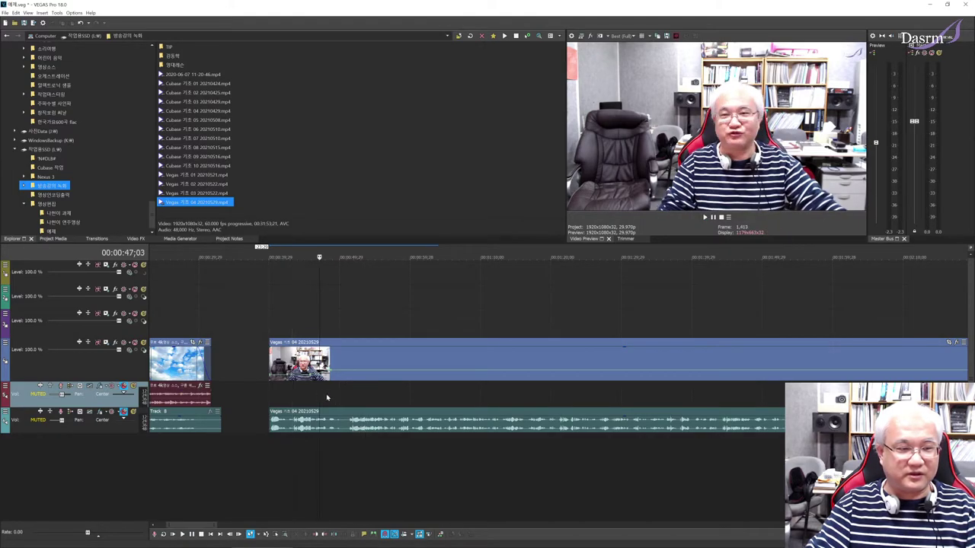
{"action": "mouse_move", "coordinate": [312, 397]}
{"action": "left_mouse_down"}
{"action": "mouse_move", "coordinate": [386, 392]}
{"action": "mouse_move", "coordinate": [324, 394]}
{"action": "left_mouse_up"}
{"action": "left_click", "coordinate": [328, 395]}
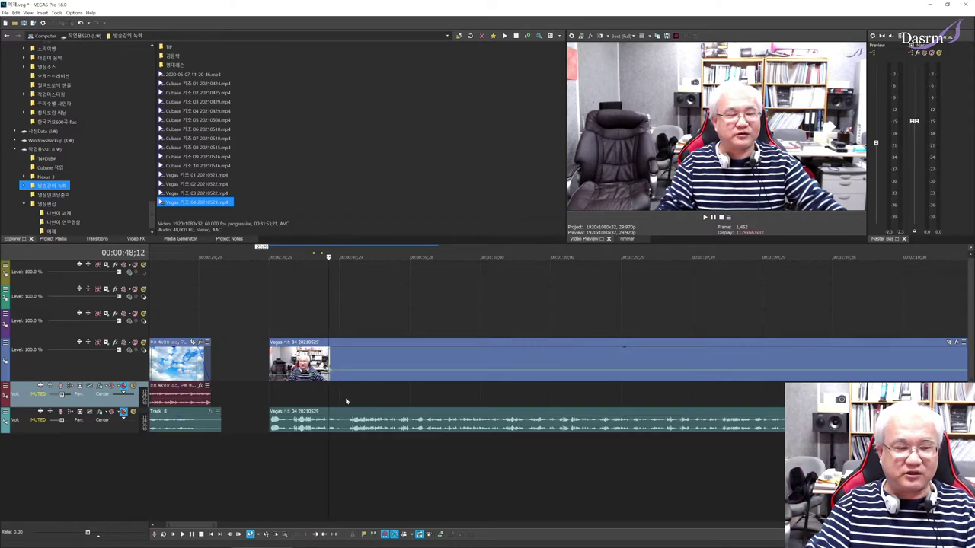
Split the lecture recording at about 00:01:03 and delete everything after the split
{"action": "scroll", "coordinate": [344, 396], "scroll_direction": "right", "scroll_amount": 3}
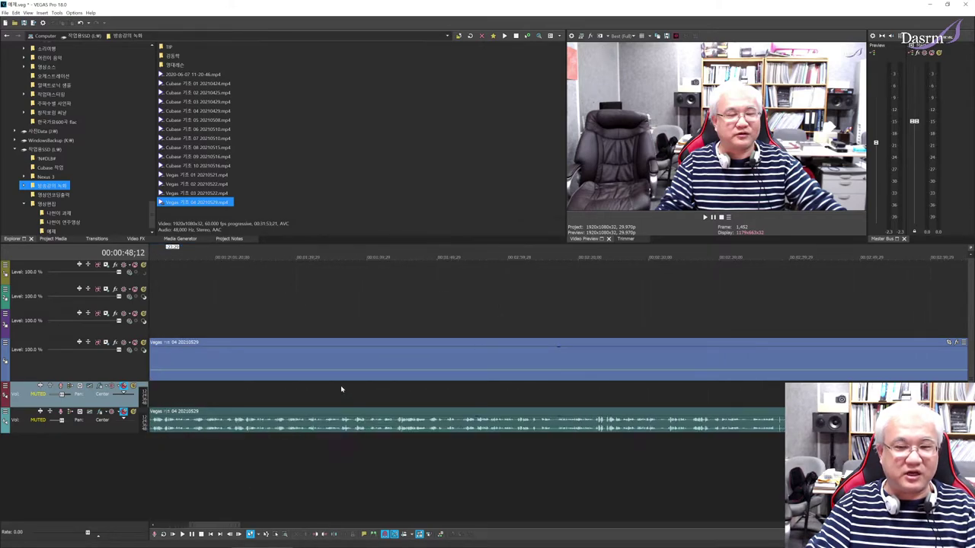
{"action": "scroll", "coordinate": [307, 383], "scroll_direction": "down", "scroll_amount": 4}
{"action": "left_click", "coordinate": [370, 366]}
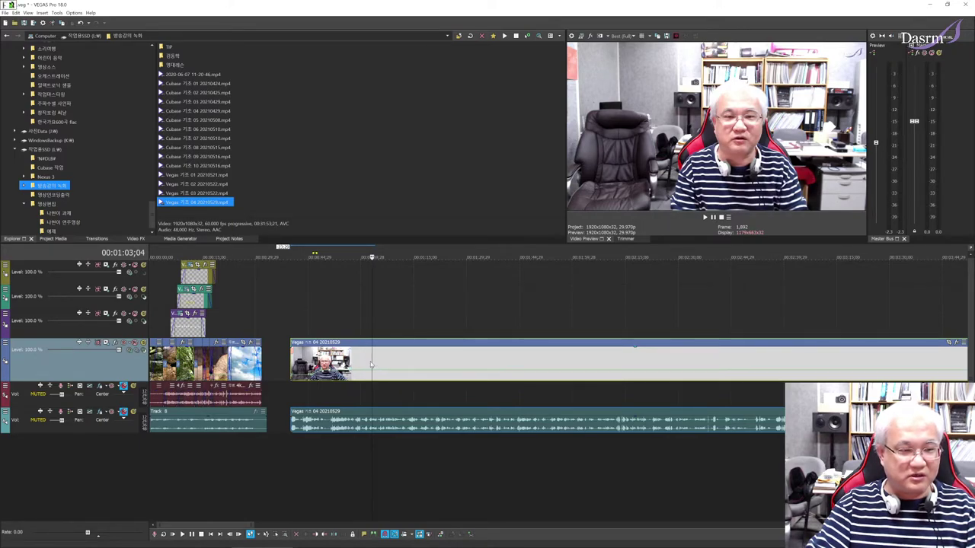
{"action": "key", "text": "s"}
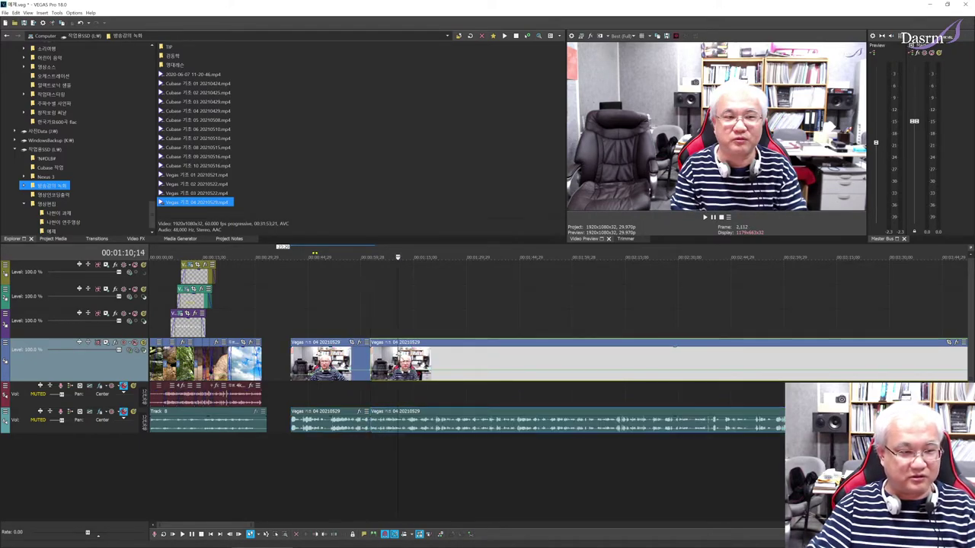
{"action": "left_click", "coordinate": [398, 358]}
{"action": "key", "text": "Delete"}
{"action": "left_click", "coordinate": [341, 361]}
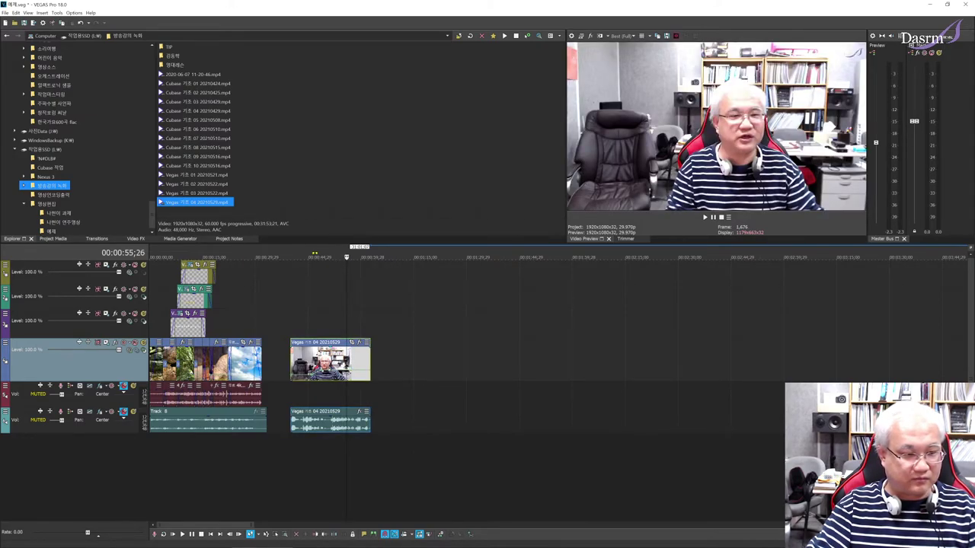
{"action": "scroll", "coordinate": [554, 396], "scroll_direction": "up", "scroll_amount": 4}
Unmute both audio tracks below the video track
{"action": "left_click", "coordinate": [554, 396]}
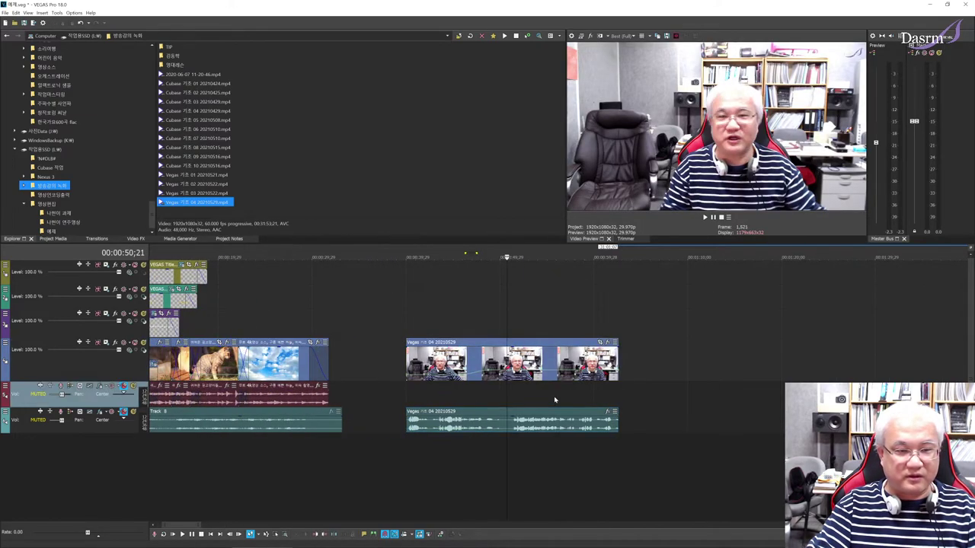
{"action": "left_click", "coordinate": [571, 396]}
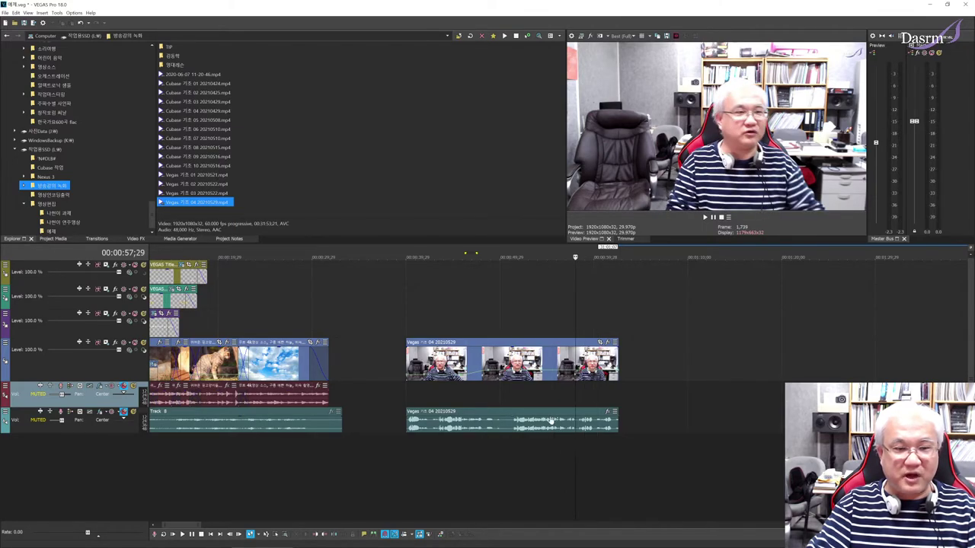
{"action": "left_click", "coordinate": [124, 411]}
{"action": "left_click", "coordinate": [123, 386]}
Play the shortened recording with sound from about 00:00:43;27 and from 00:00:47;14 to compare picture and audio after the velocity change
{"action": "left_click", "coordinate": [443, 399]}
{"action": "key", "text": "space"}
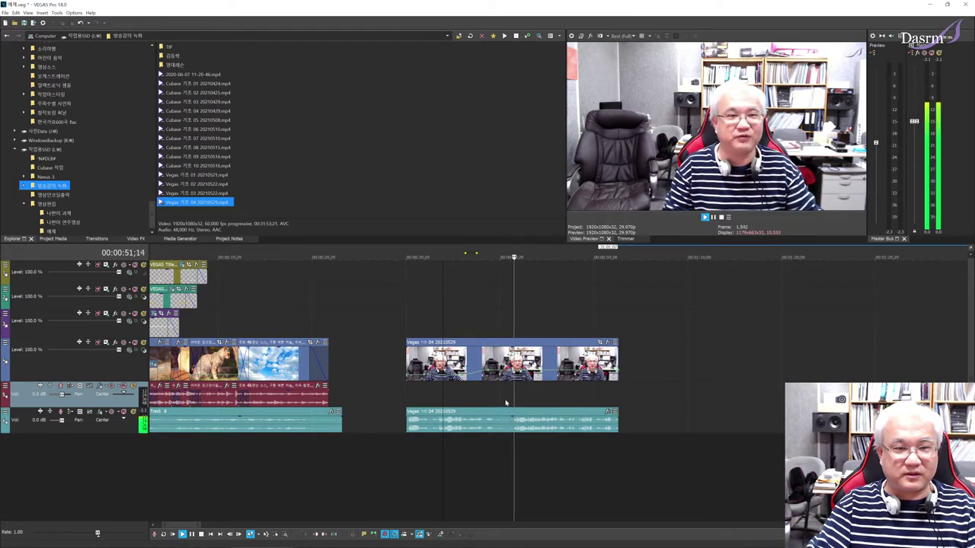
{"action": "key", "text": "space"}
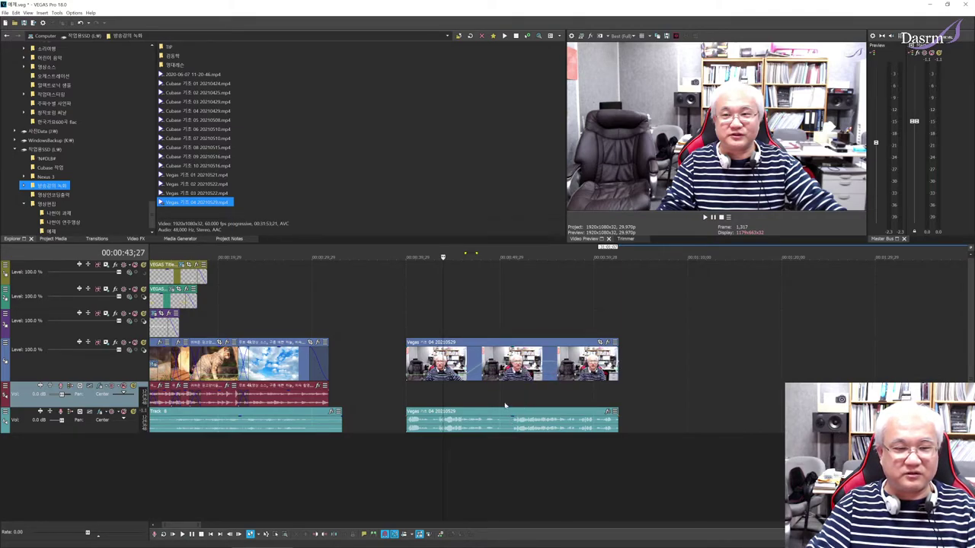
{"action": "left_click", "coordinate": [476, 401]}
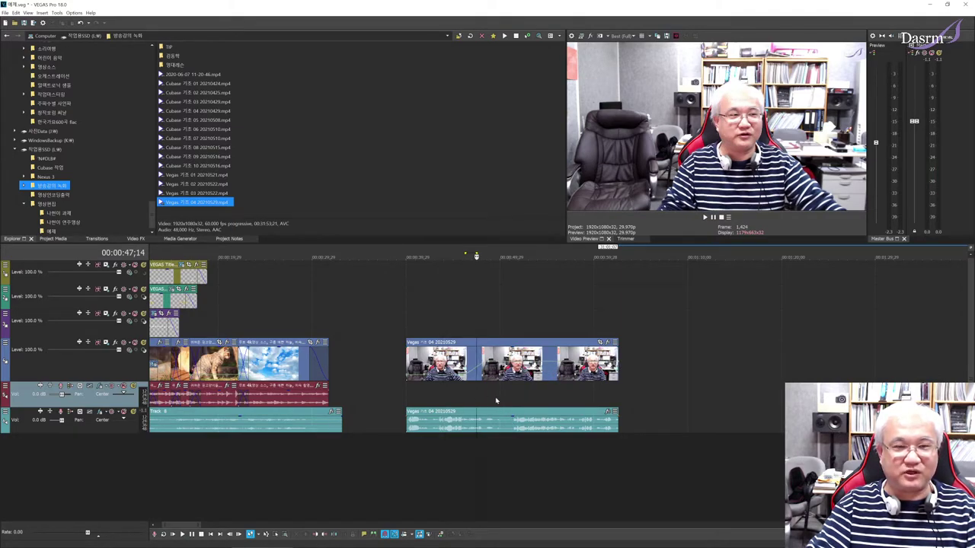
{"action": "key", "text": "space"}
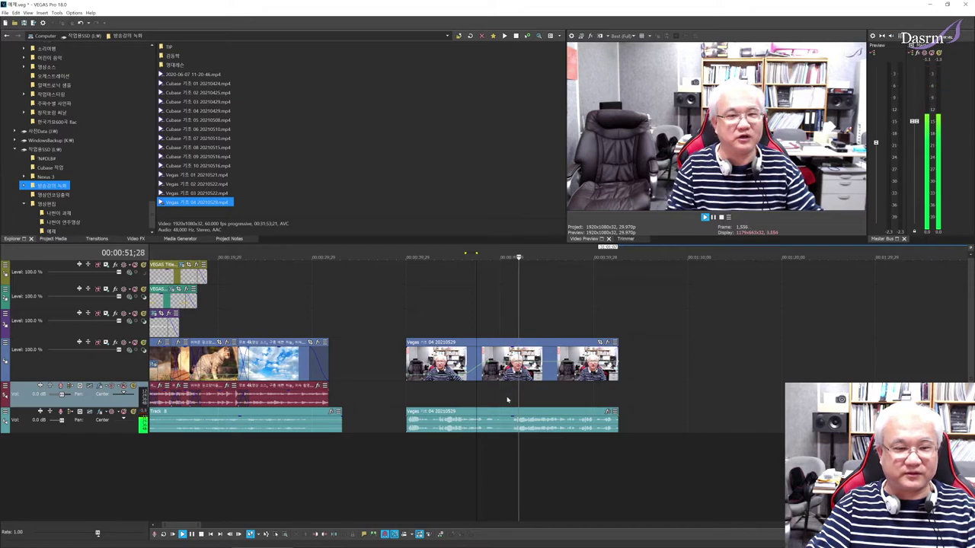
Stop playback and build a dynamic RAM preview for the time range from about 00:00:44;29 to 00:00:56;25
{"action": "key", "text": "space"}
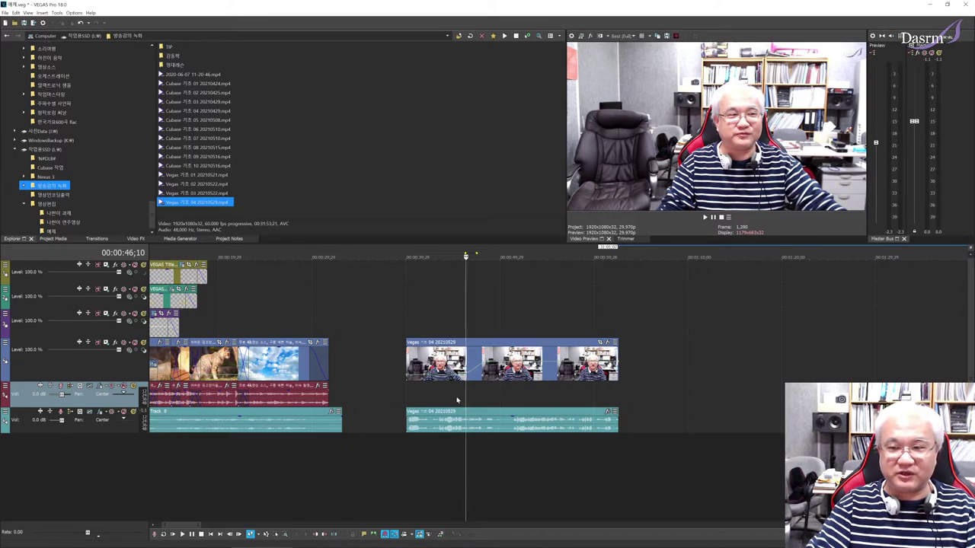
{"action": "left_click_drag", "start_coordinate": [458, 397], "coordinate": [489, 393]}
{"action": "left_click", "coordinate": [490, 393]}
{"action": "left_click_drag", "start_coordinate": [454, 254], "coordinate": [564, 256]}
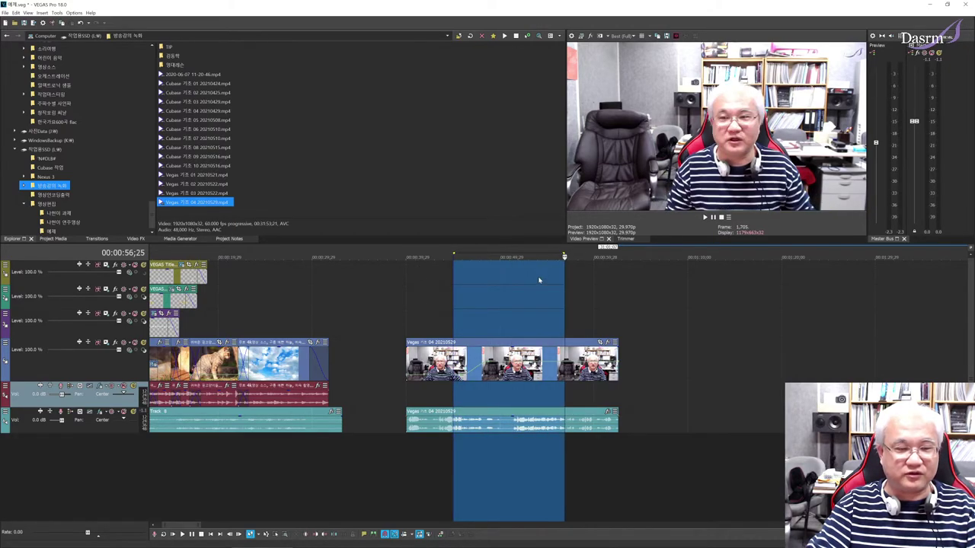
{"action": "left_click", "coordinate": [57, 12]}
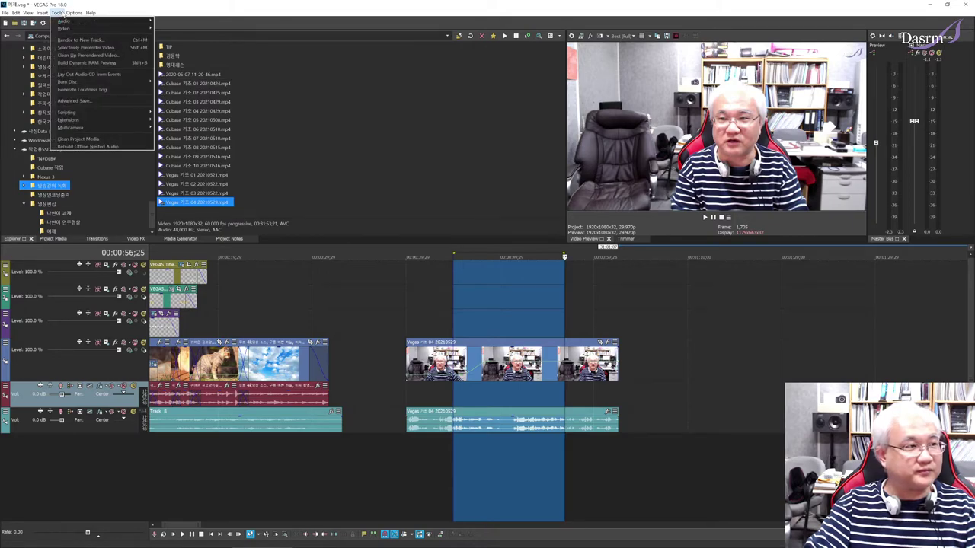
{"action": "mouse_move", "coordinate": [71, 13]}
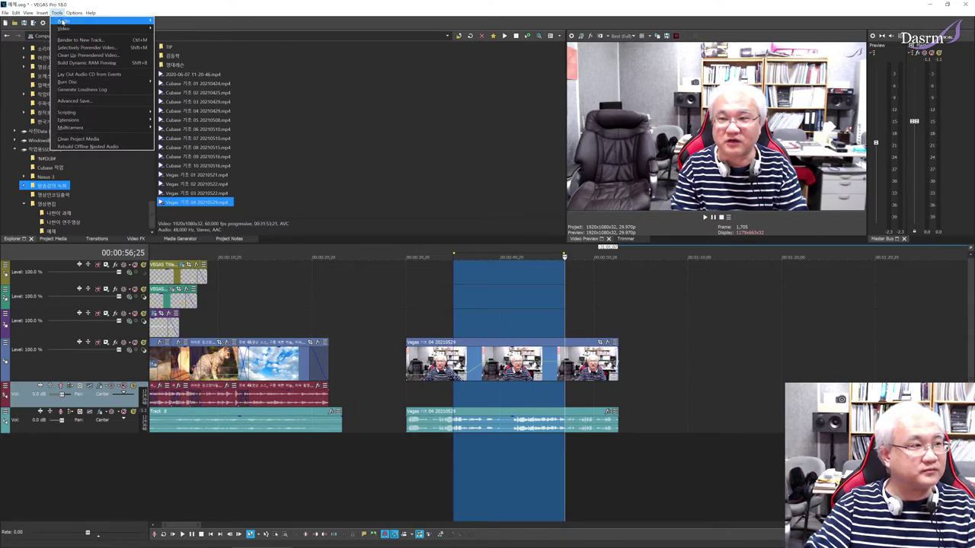
{"action": "left_click", "coordinate": [104, 63]}
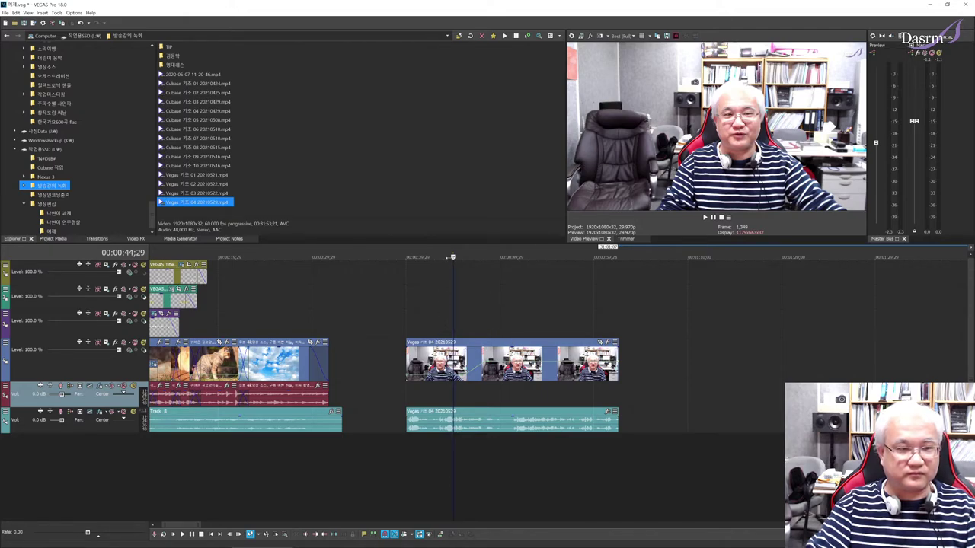
Build a dynamic RAM preview for the time range from about 00:00:44;18 to 00:00:51;20
{"action": "left_click_drag", "start_coordinate": [452, 253], "coordinate": [516, 256]}
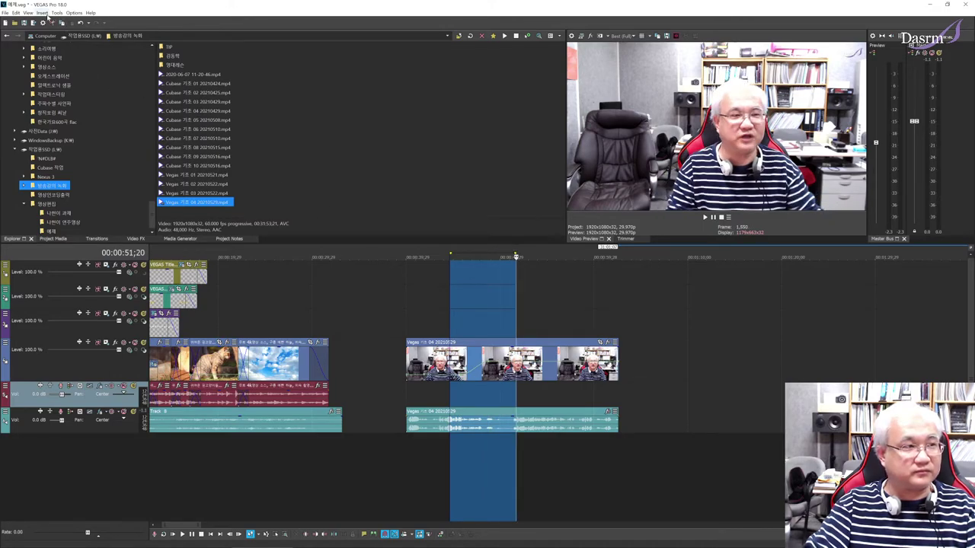
{"action": "left_click", "coordinate": [42, 13]}
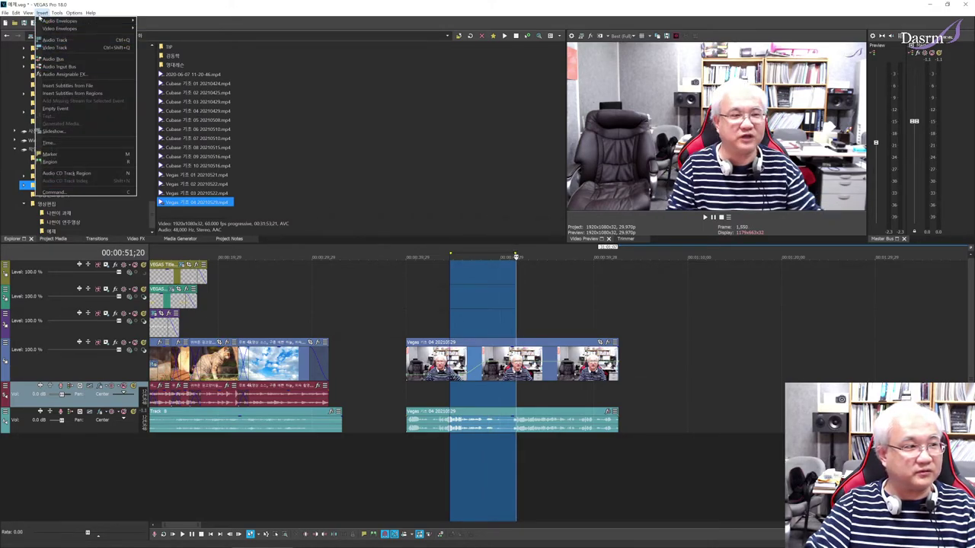
{"action": "mouse_move", "coordinate": [57, 13]}
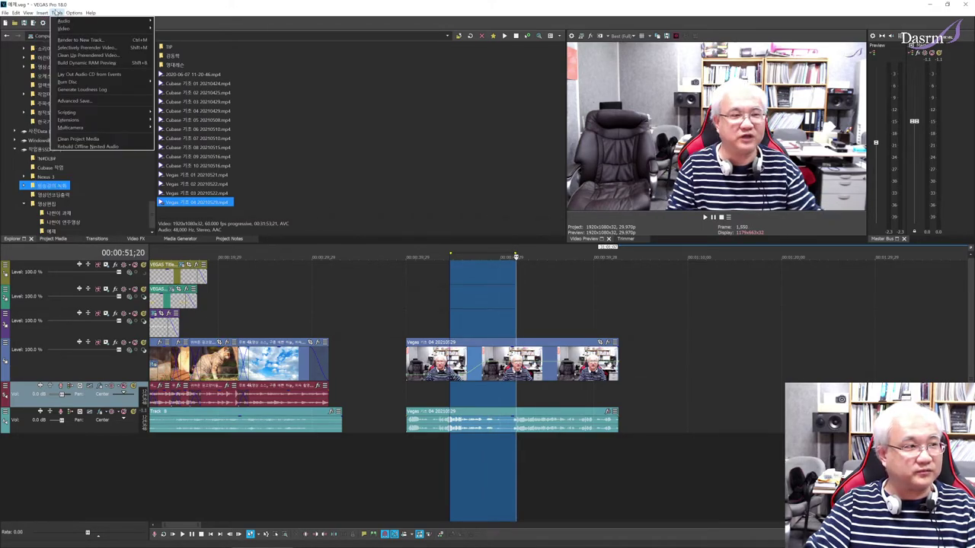
{"action": "left_click", "coordinate": [84, 62]}
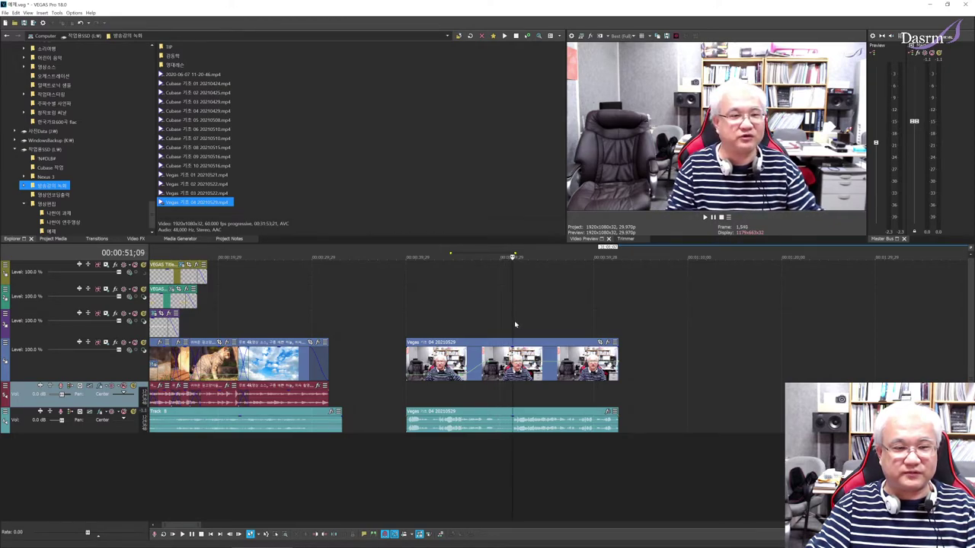
Play the lecture recording from about 00:00:45;00 to check the RAM-previewed section
{"action": "key", "text": "q"}
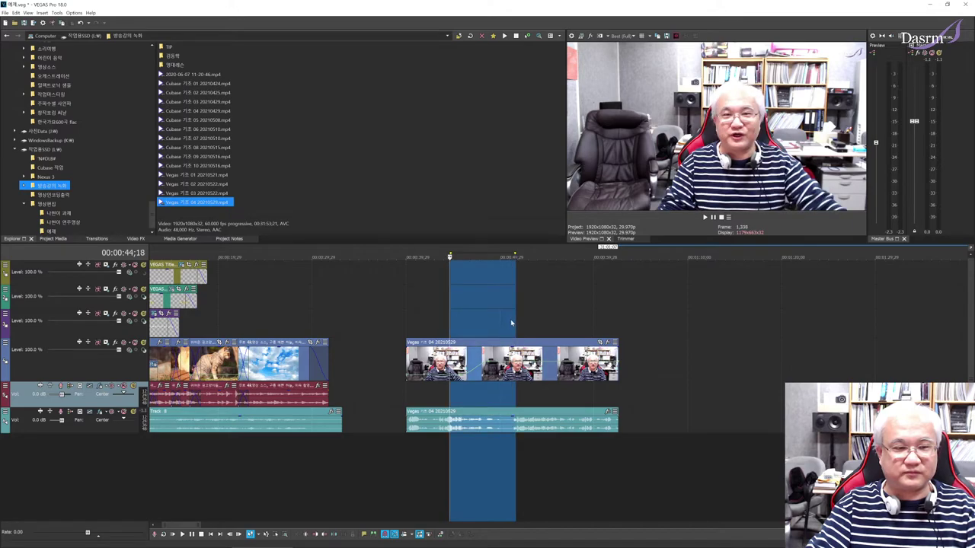
{"action": "left_click", "coordinate": [459, 320]}
{"action": "key", "text": "space"}
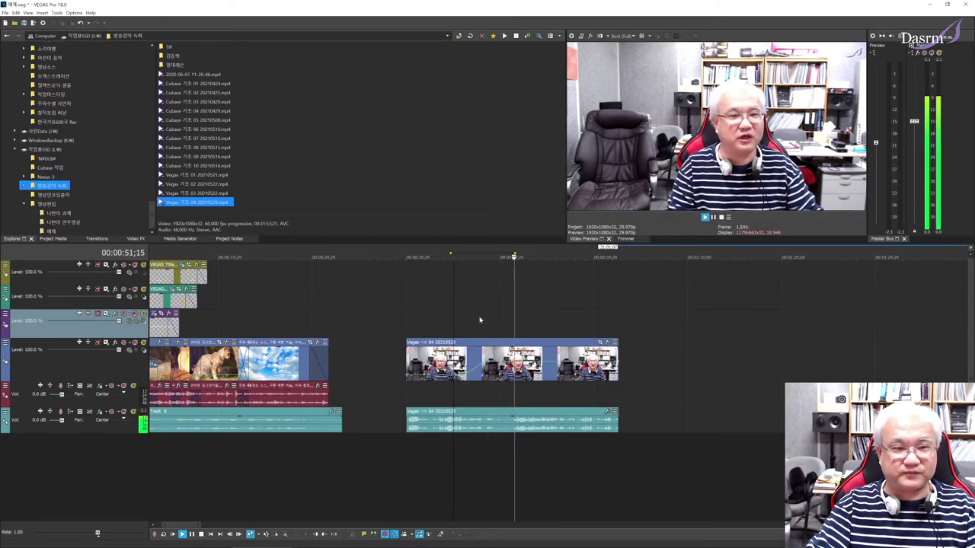
{"action": "key", "text": "space"}
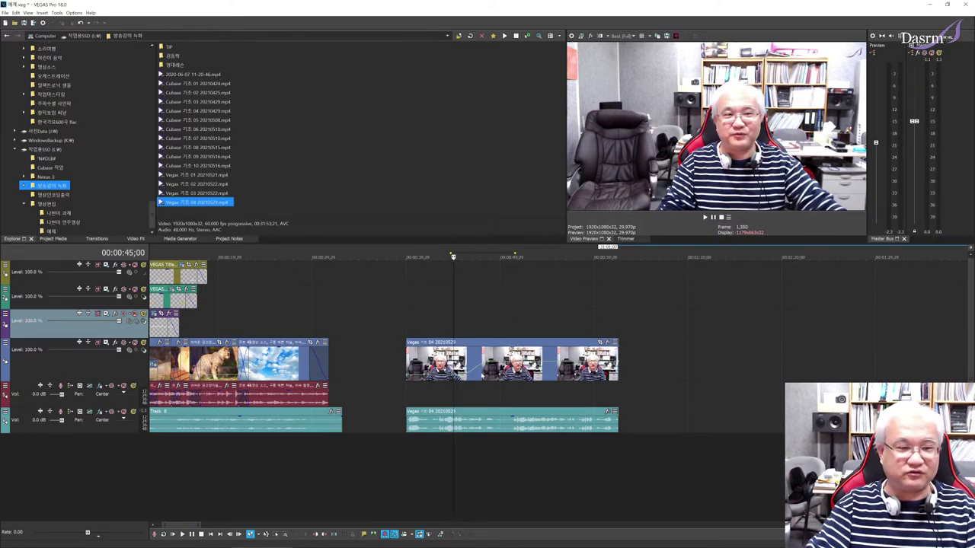
Lower the lecture video's velocity envelope point near 00:00:48;20 to a negative velocity and play it from about 00:00:45;26 and 00:00:48;12
{"action": "left_click_drag", "start_coordinate": [487, 364], "coordinate": [488, 387]}
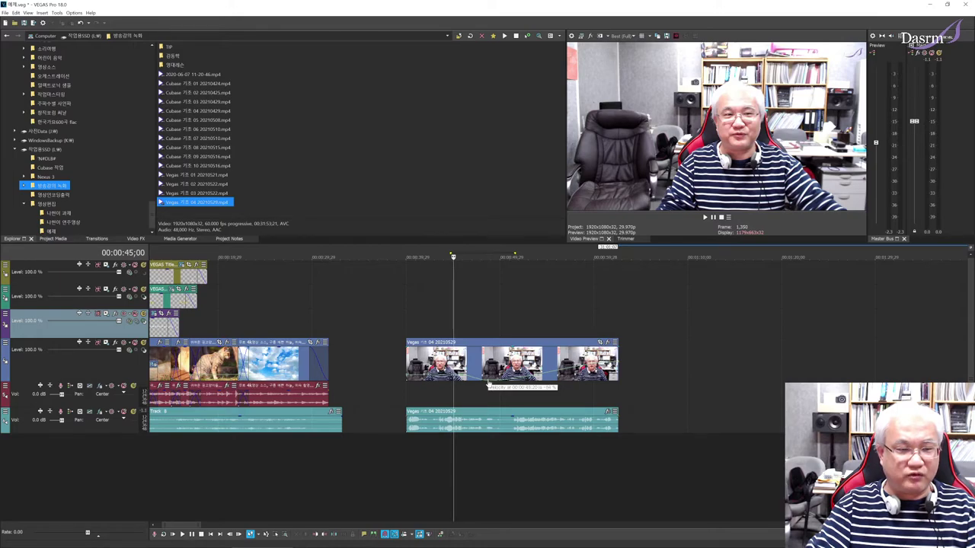
{"action": "left_click", "coordinate": [461, 394]}
{"action": "key", "text": "space"}
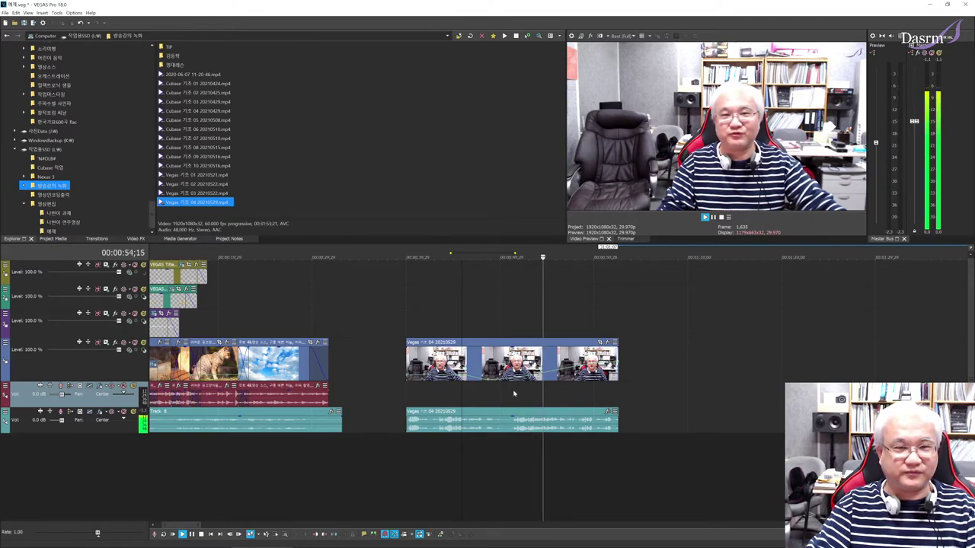
{"action": "key", "text": "space"}
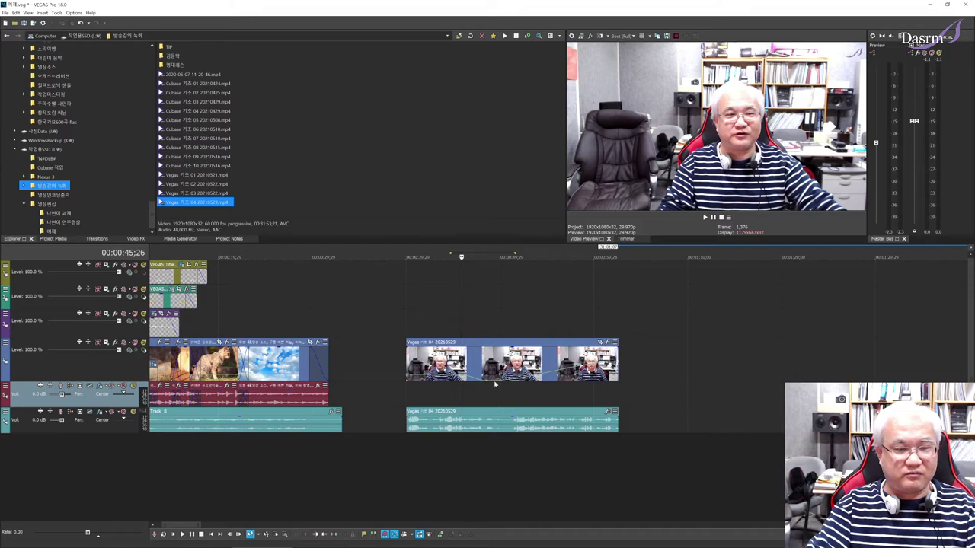
{"action": "left_click", "coordinate": [484, 392]}
{"action": "key", "text": "space"}
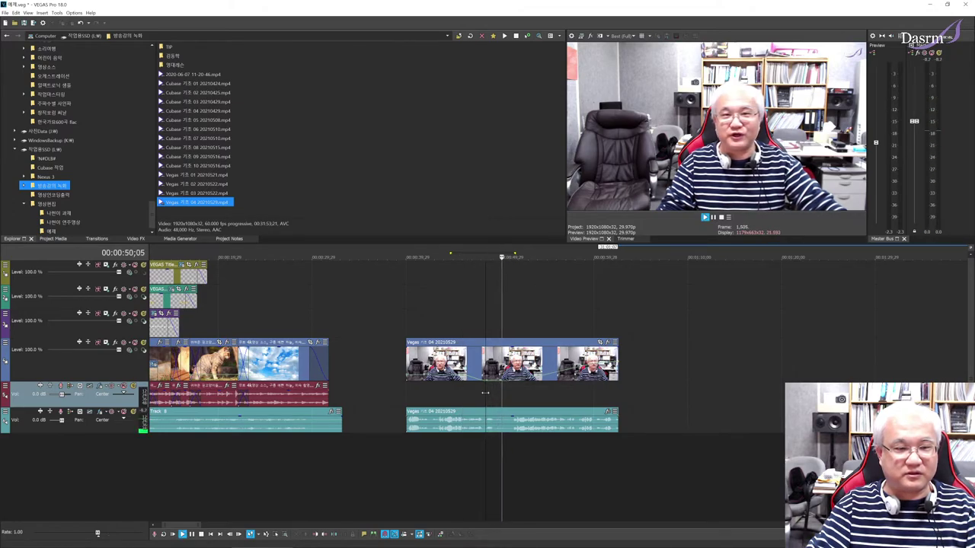
{"action": "key", "text": "space"}
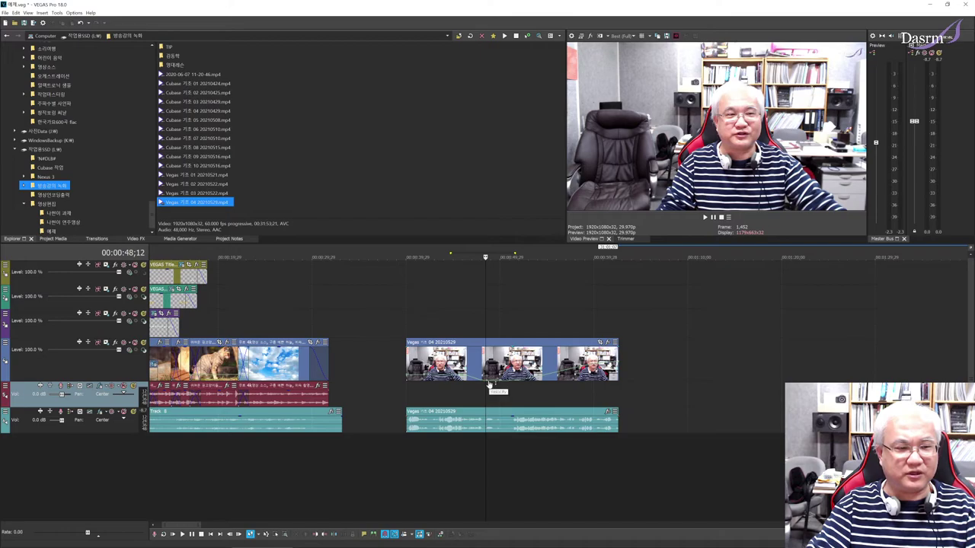
Insert a freeze frame at 00:00:50;14 in the lecture video event's velocity envelope
{"action": "left_click", "coordinate": [488, 385]}
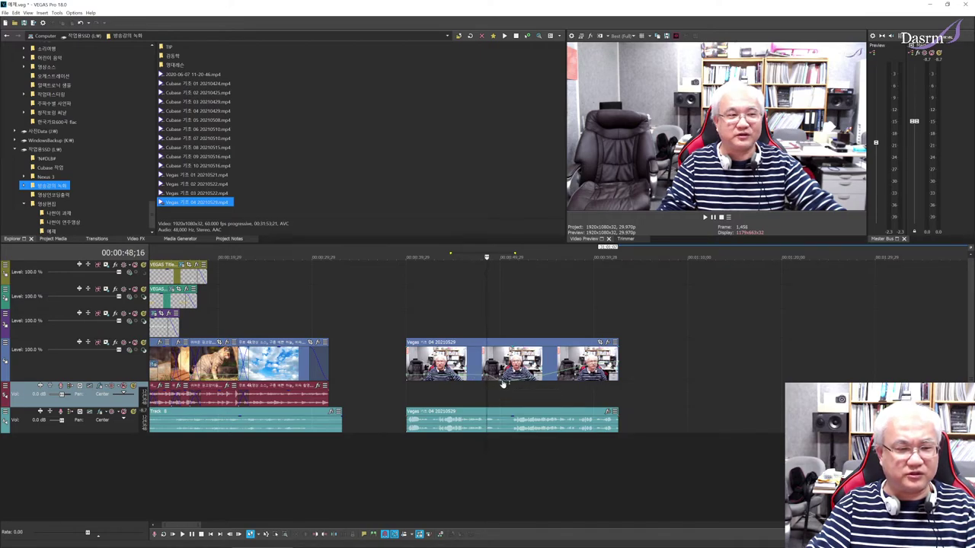
{"action": "left_click", "coordinate": [500, 385]}
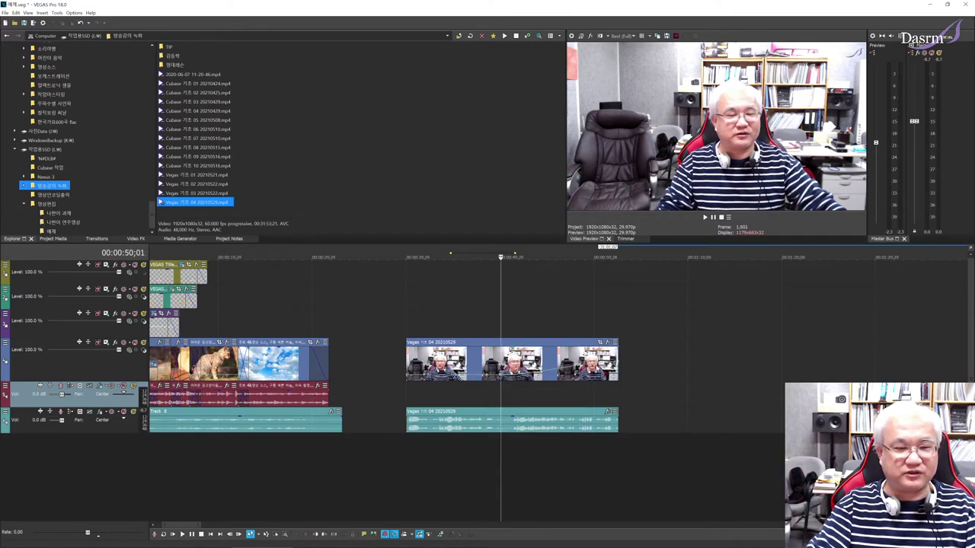
{"action": "left_click", "coordinate": [508, 385]}
{"action": "left_click", "coordinate": [489, 395]}
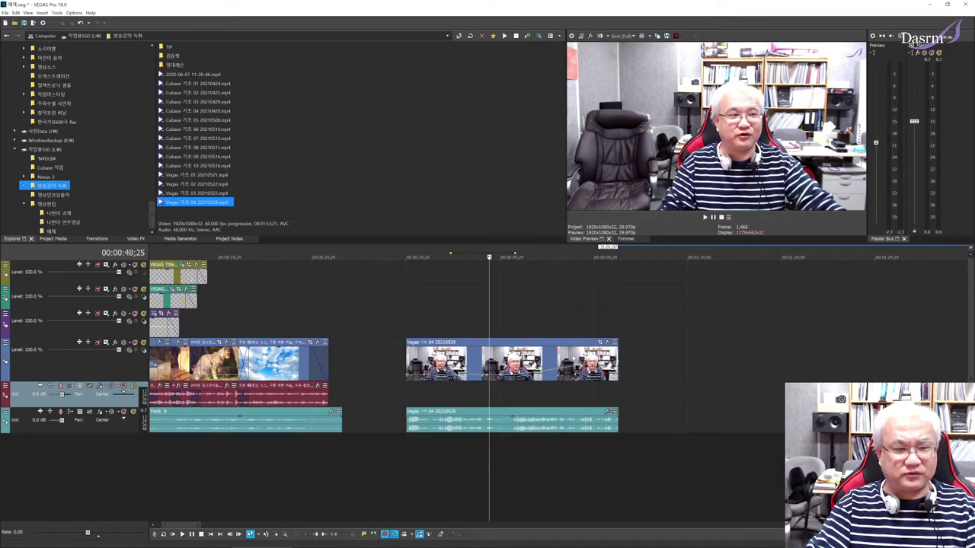
{"action": "left_click", "coordinate": [504, 376]}
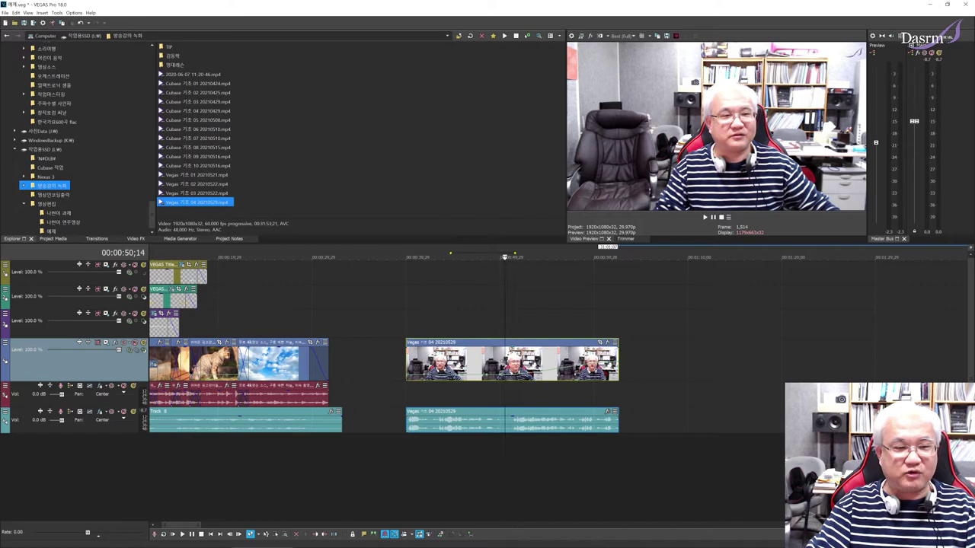
{"action": "right_click", "coordinate": [505, 364]}
{"action": "mouse_move", "coordinate": [579, 290]}
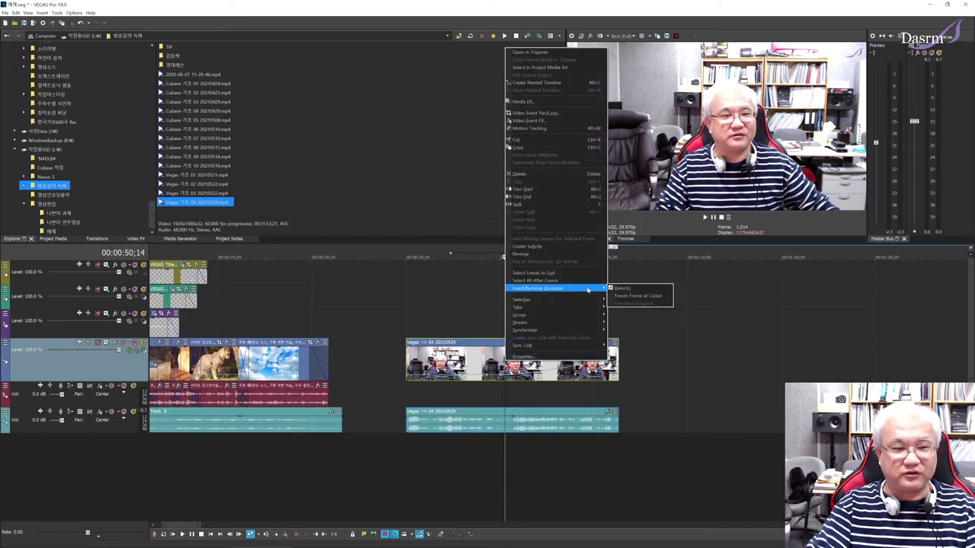
{"action": "left_click", "coordinate": [631, 297]}
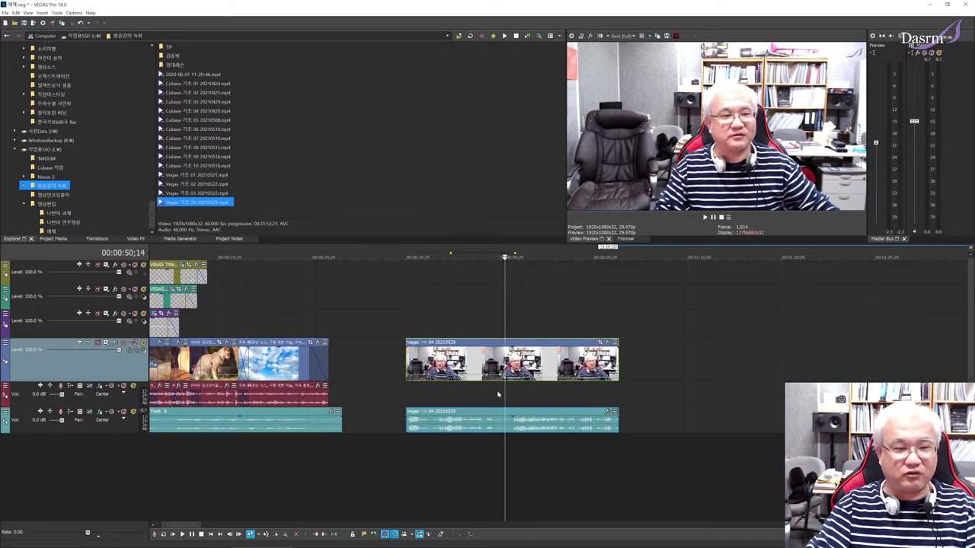
Play the lecture recording from about 00:00:50;14 and from 00:00:48;25 to check the frozen picture against the sound
{"action": "left_click", "coordinate": [498, 394]}
{"action": "key", "text": "space"}
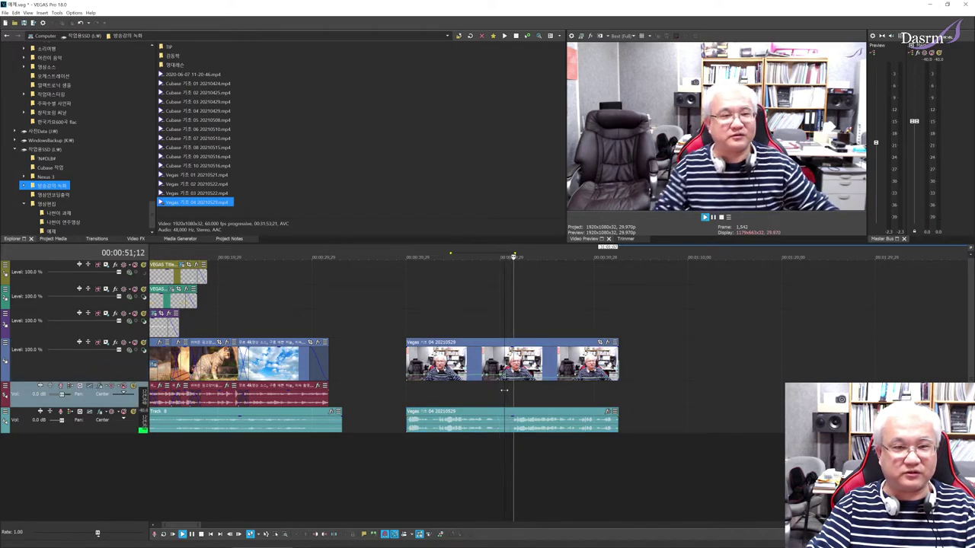
{"action": "key", "text": "space"}
{"action": "left_click", "coordinate": [490, 394]}
{"action": "key", "text": "space"}
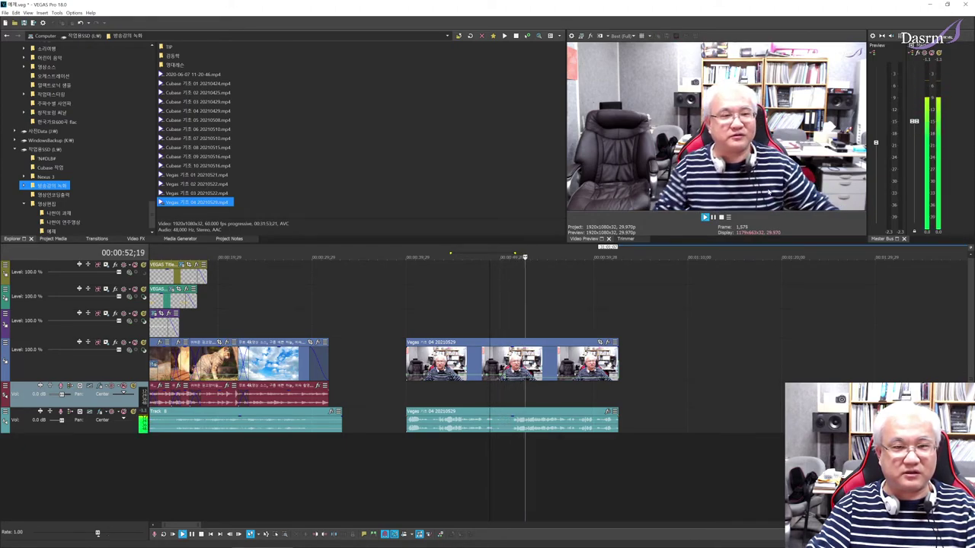
{"action": "key", "text": "space"}
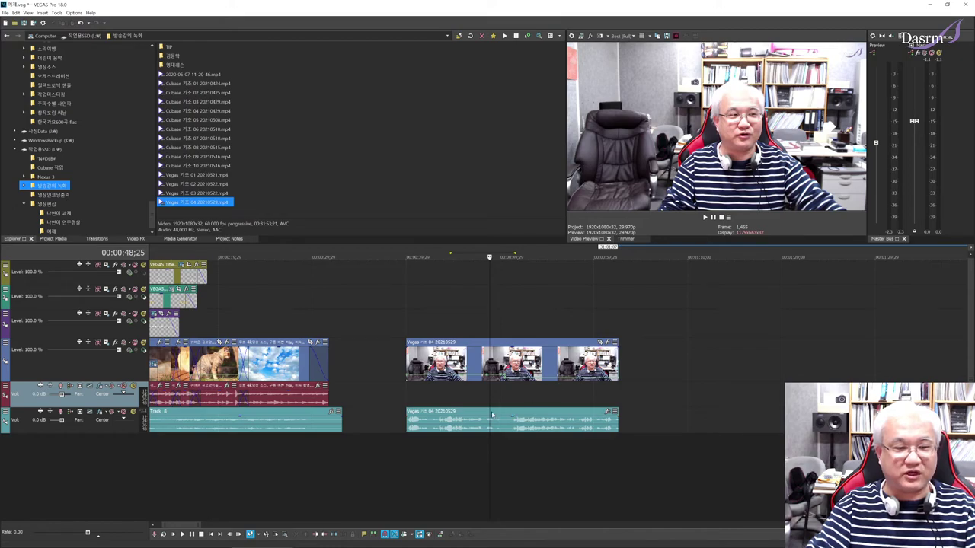
Move the lecture's audio event up to the audio track directly below the video track, aligned with the video event
{"action": "left_click_drag", "start_coordinate": [476, 429], "coordinate": [479, 406]}
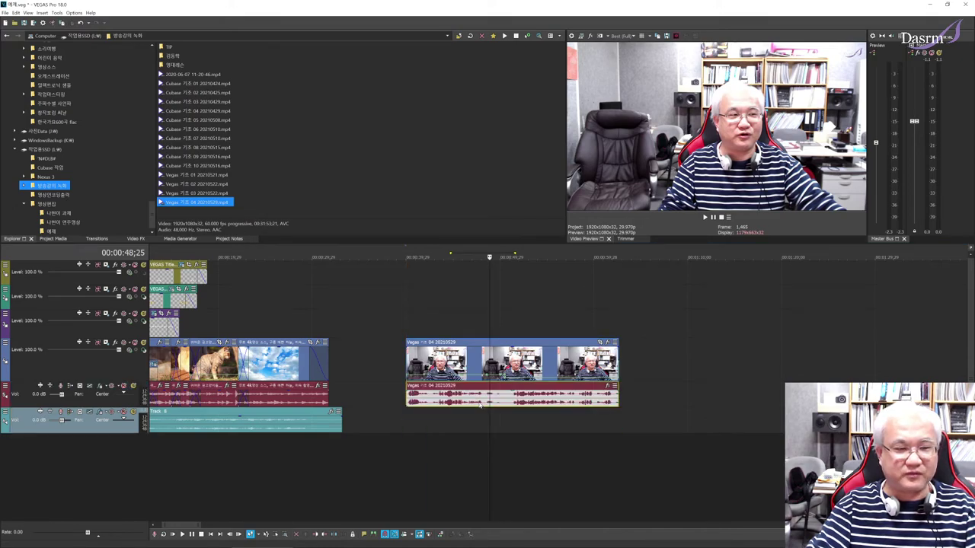
{"action": "left_click", "coordinate": [513, 320]}
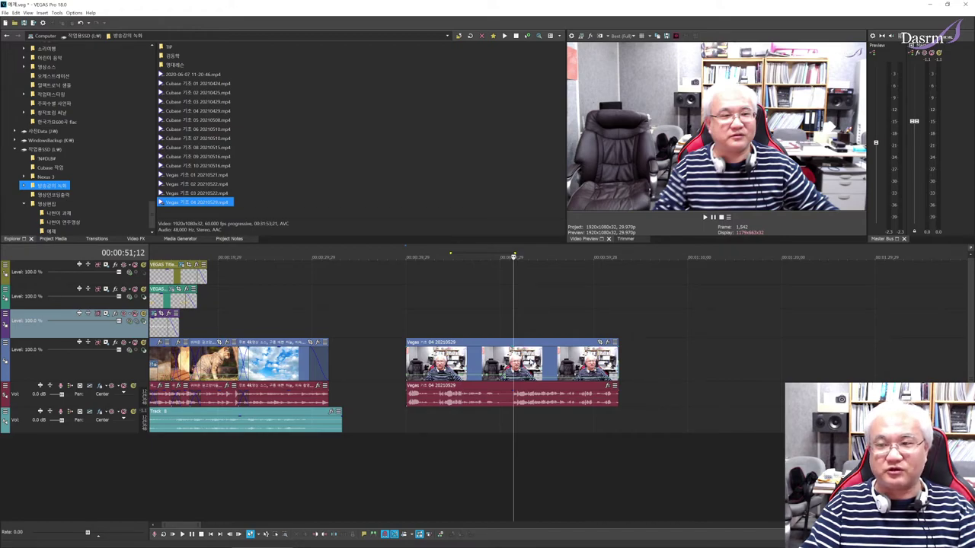
{"action": "scroll", "coordinate": [328, 363], "scroll_direction": "left", "scroll_amount": 3}
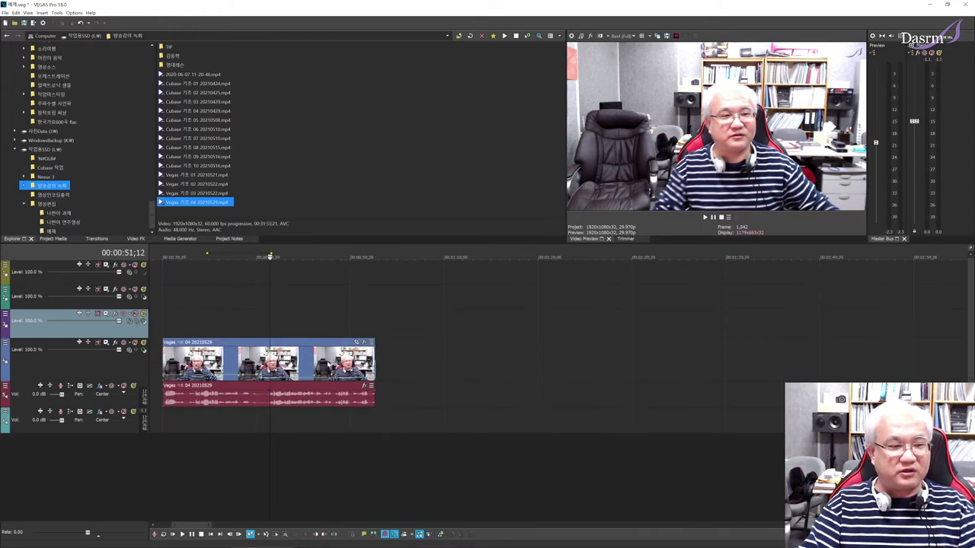